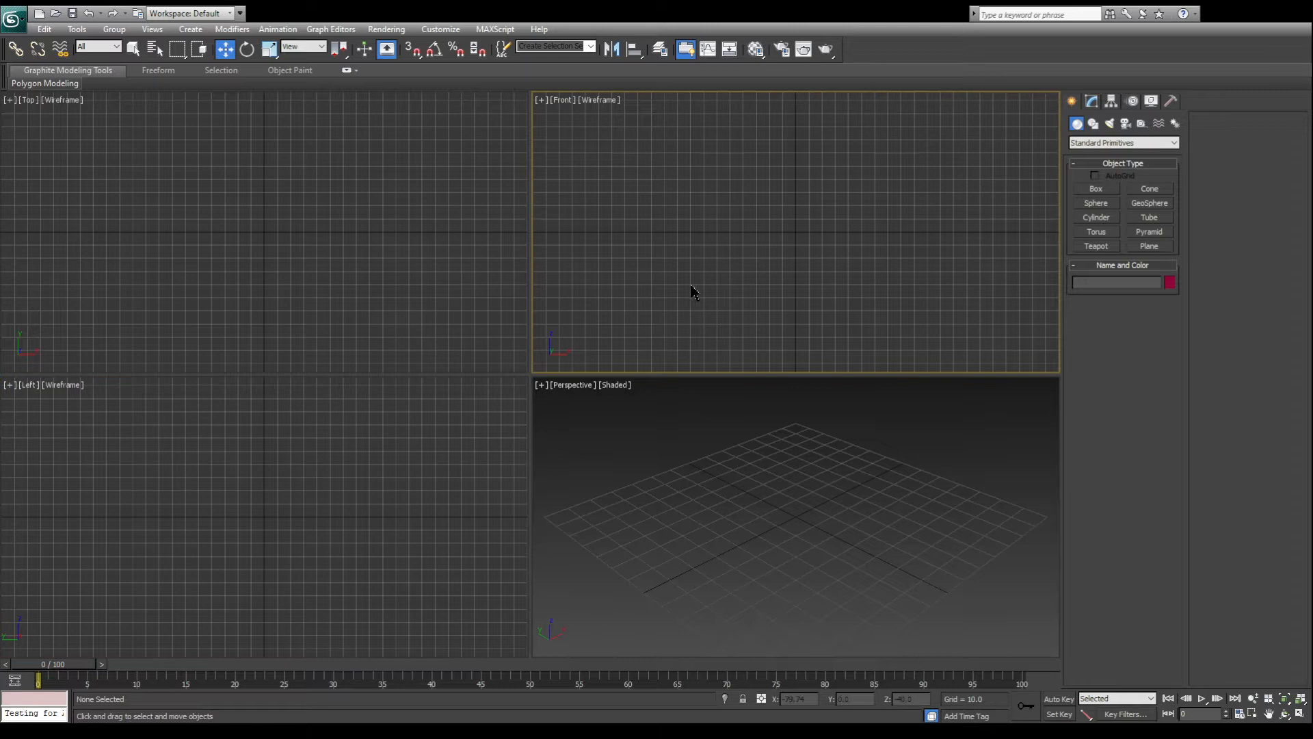
Activate the Top, Left, Perspective and Front viewports one after another to compare the four views
left_click(40, 127)
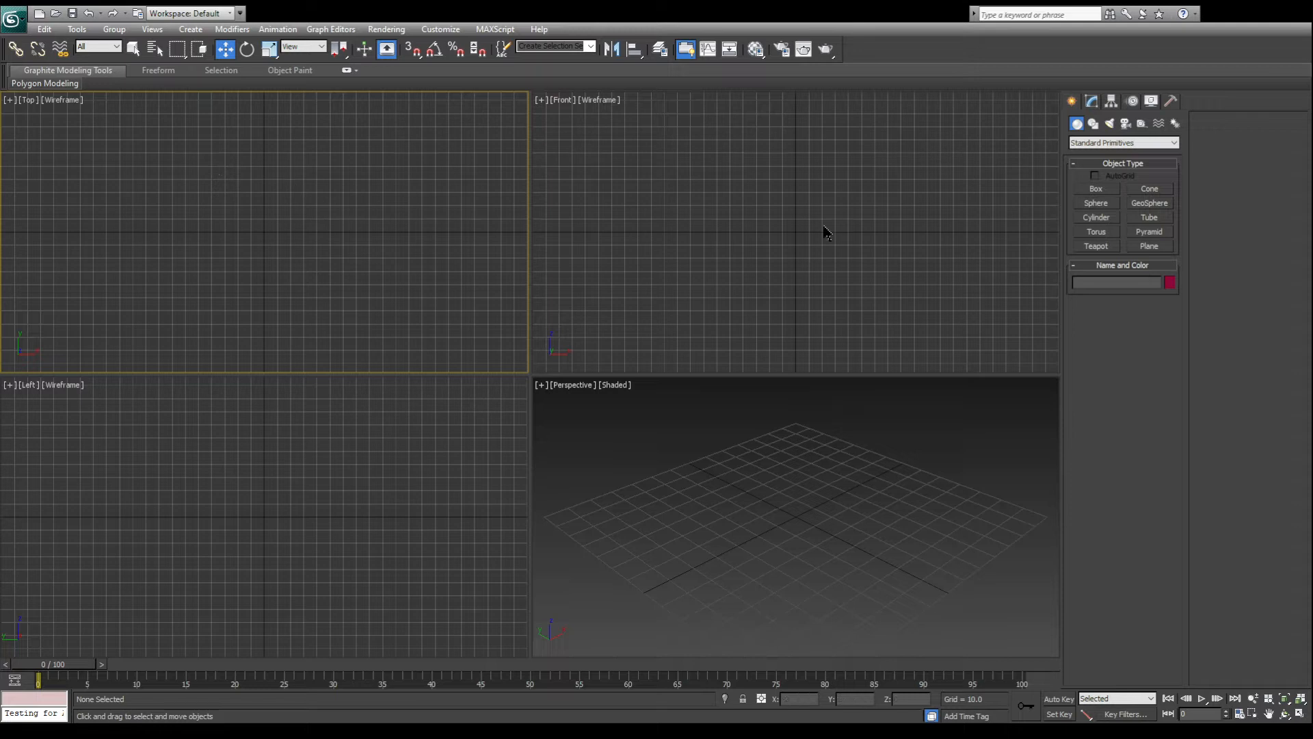
left_click(221, 472)
left_click(715, 524)
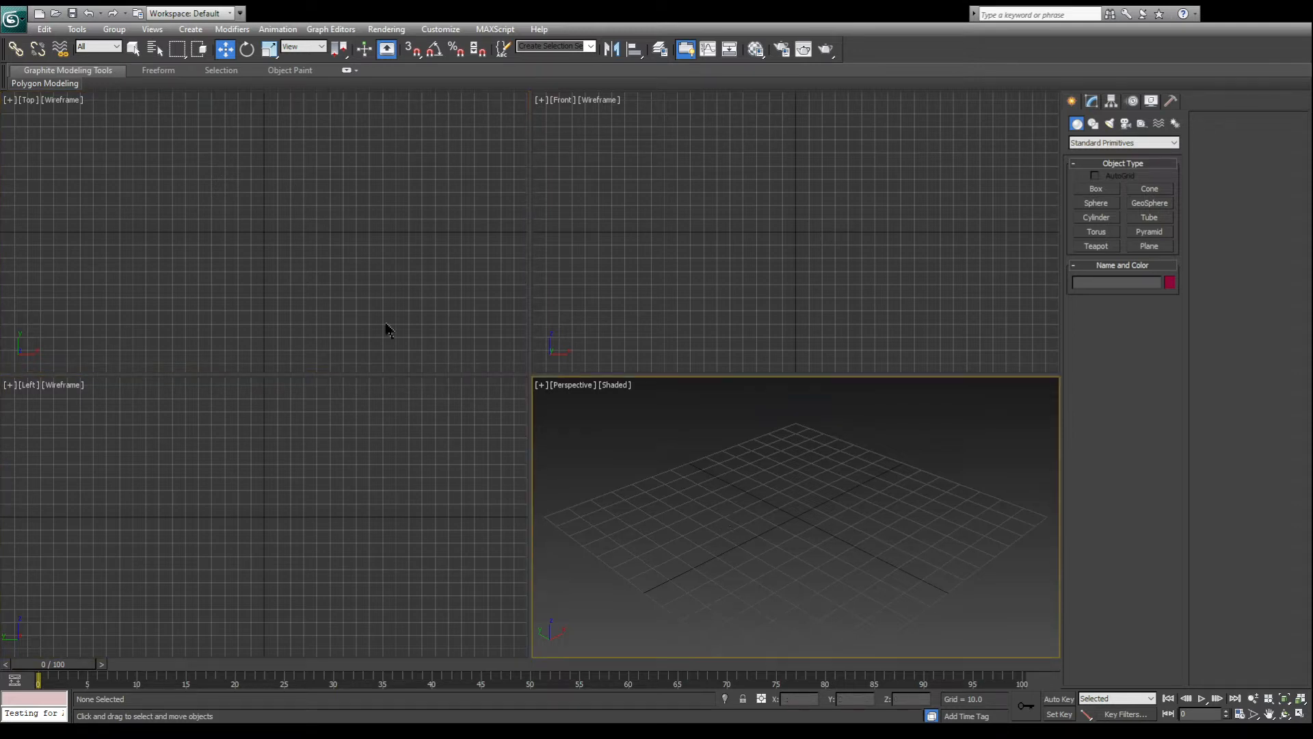
left_click(331, 272)
left_click(830, 256)
left_click(328, 461)
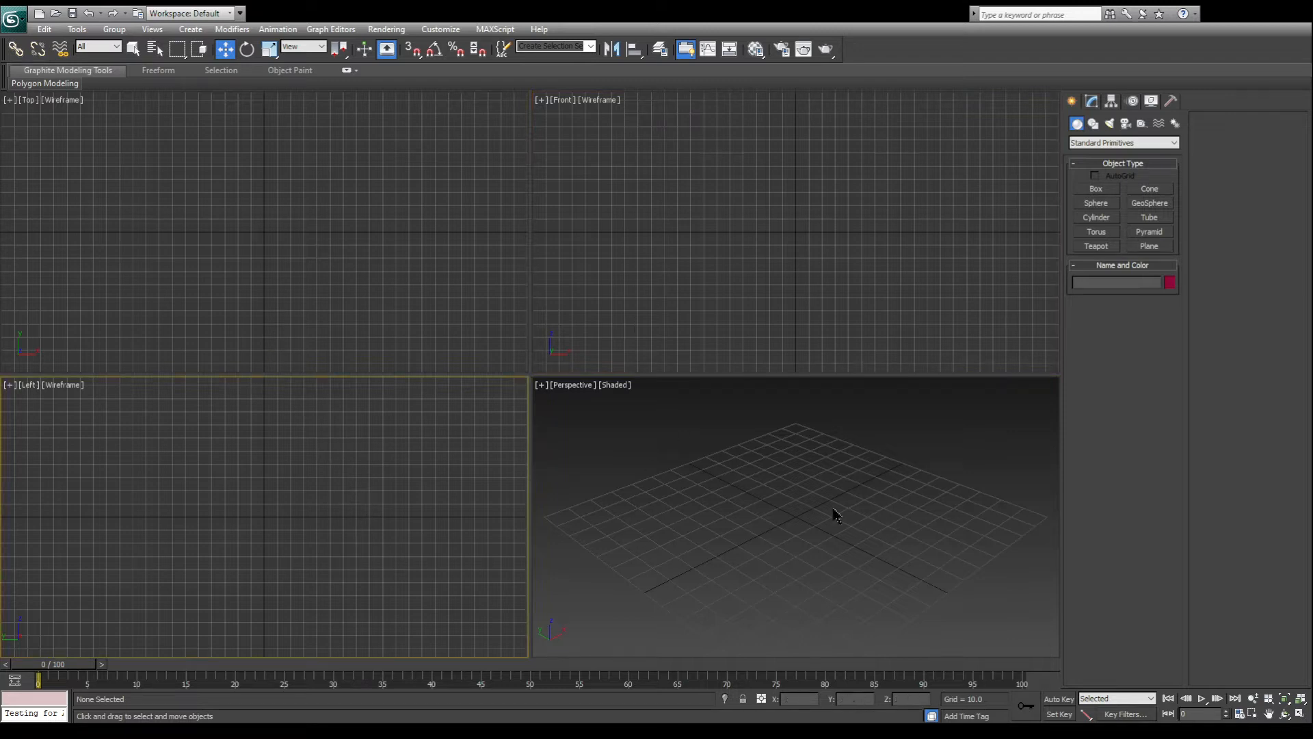
Orbit the Perspective view around the empty grid, zoom out and pan the grid slightly
mouse_move(829, 512)
middle_mouse_down("alt")
mouse_move(807, 525)
mouse_move(880, 513)
mouse_move(751, 513)
mouse_move(826, 514)
middle_mouse_up("alt")
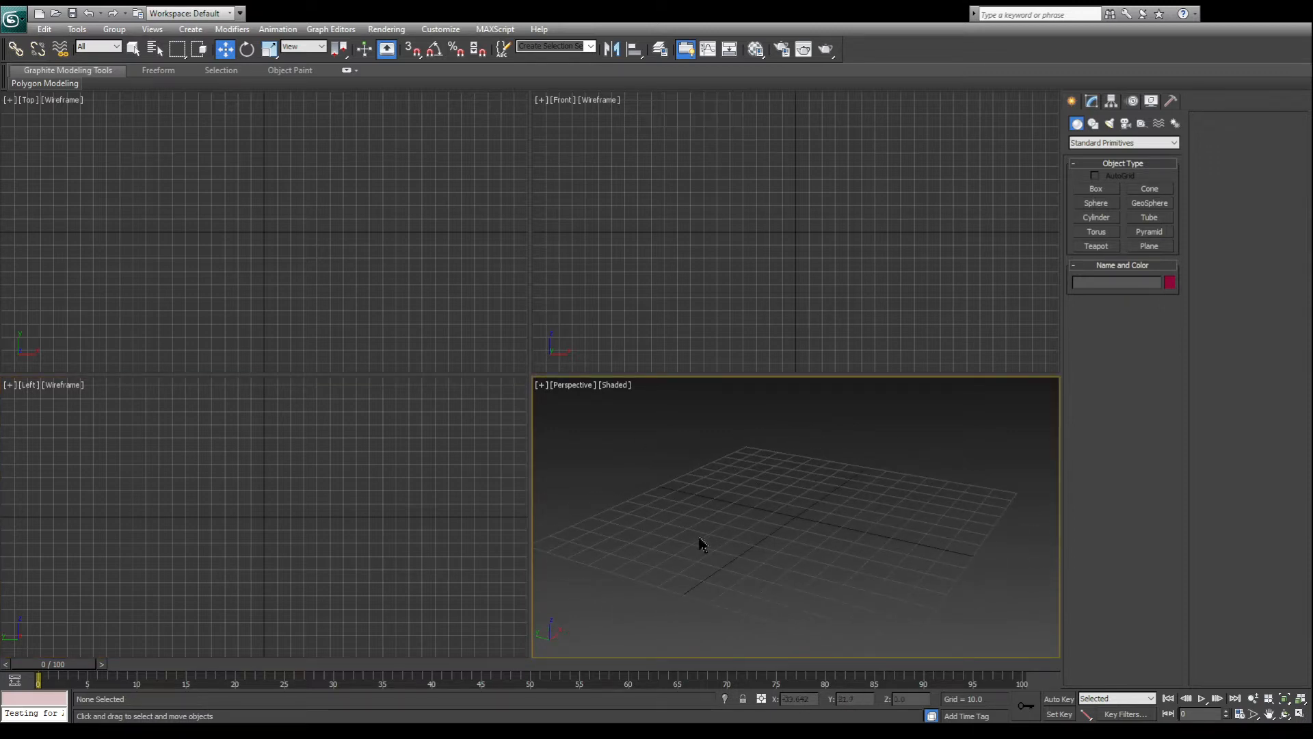
mouse_move(791, 502)
middle_mouse_down("alt")
mouse_move(651, 495)
mouse_move(803, 495)
mouse_move(711, 478)
mouse_move(736, 527)
mouse_move(893, 534)
mouse_move(680, 495)
mouse_move(795, 492)
mouse_move(756, 490)
mouse_move(769, 499)
middle_mouse_up("alt")
scroll(774, 501, "down", 3)
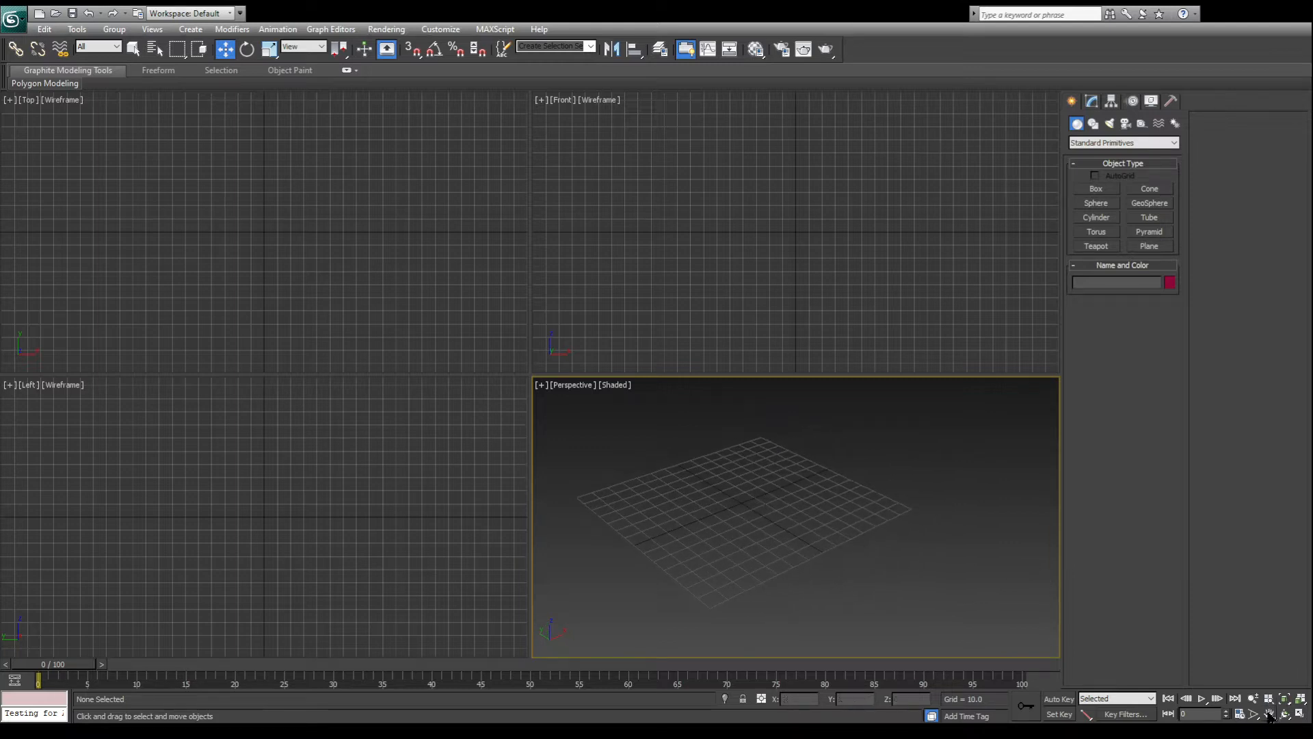
middle_click_drag(733, 555, 771, 552)
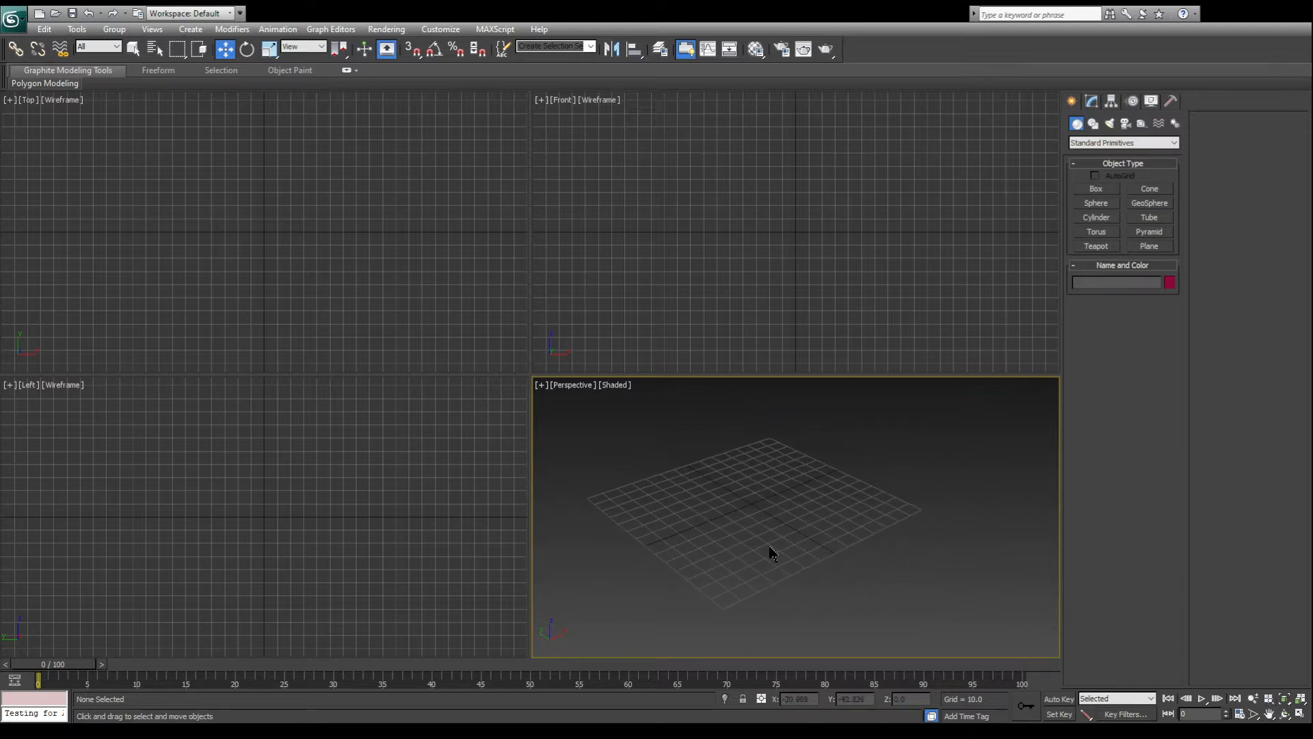
Adjust the Perspective view with the Orbit, Pan and Zoom navigation tools and return to Select and Move
left_click(1285, 714)
left_click_drag(780, 505, 735, 512)
left_click_drag(831, 493, 759, 507)
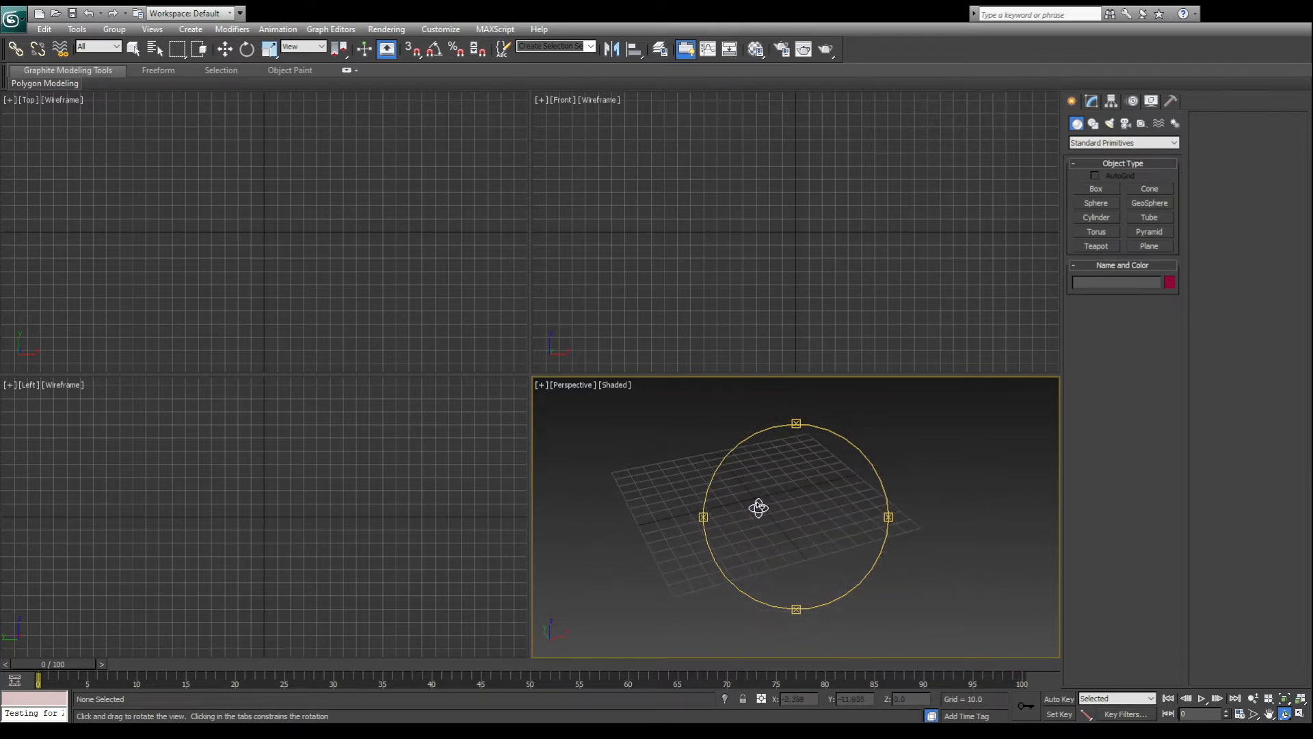
left_click(1269, 714)
left_click_drag(835, 554, 780, 547)
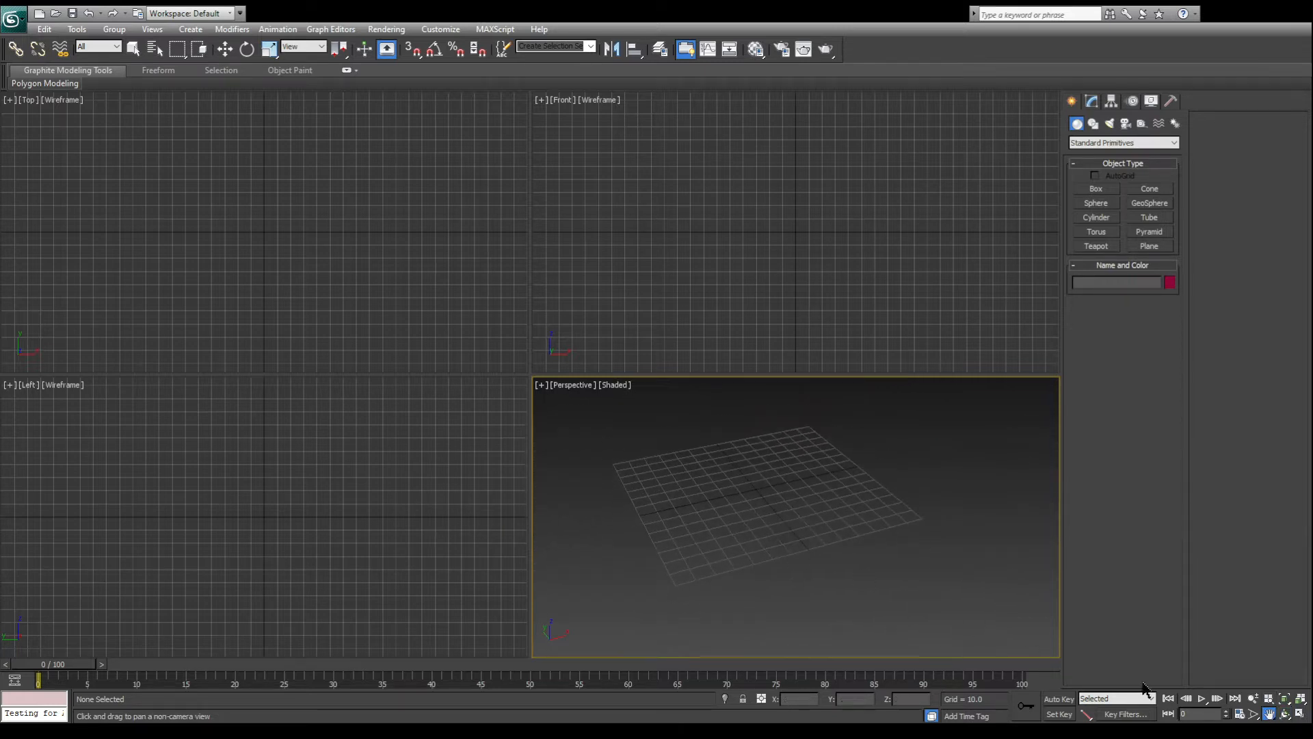
left_click(1254, 698)
mouse_move(794, 518)
left_mouse_down()
mouse_move(789, 481)
mouse_move(789, 519)
mouse_move(780, 510)
left_mouse_up()
key("w")
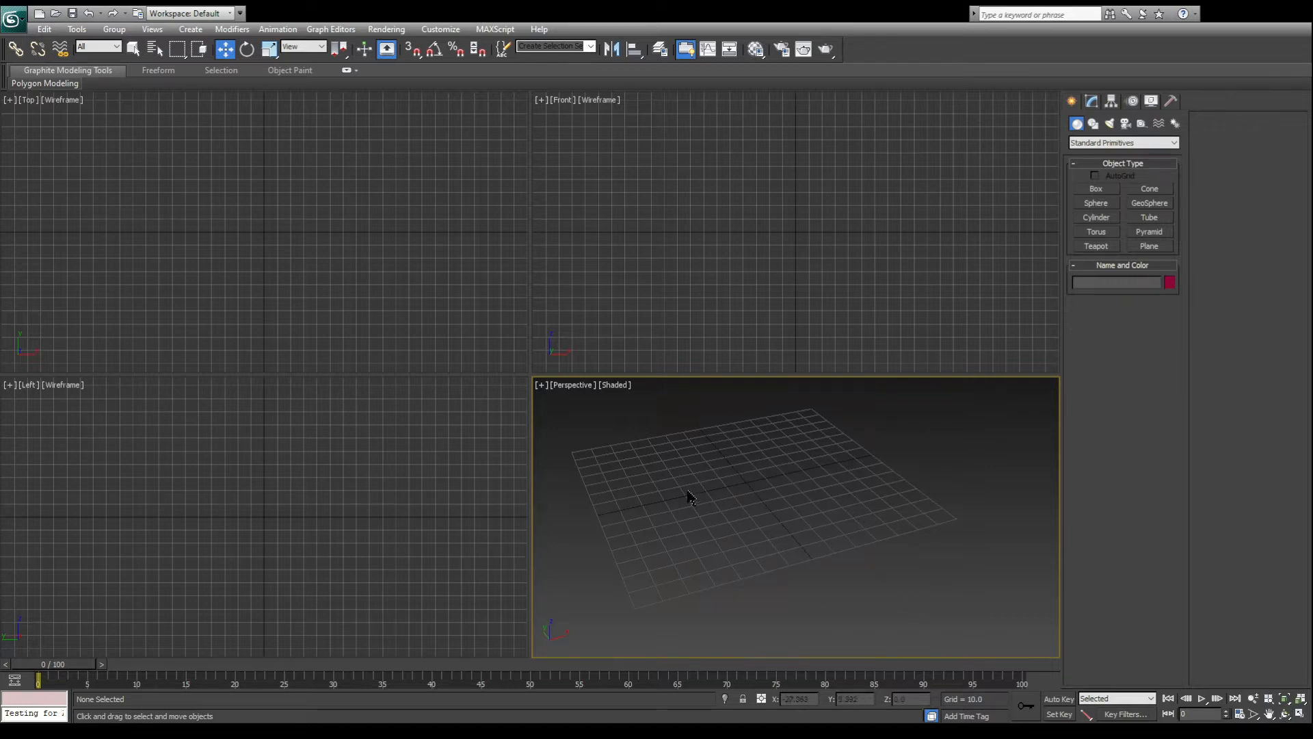
Create a teapot primitive near the grid's origin in the Perspective viewport and return to Select and Move
left_click(1094, 246)
mouse_move(747, 478)
left_mouse_down()
mouse_move(757, 504)
mouse_move(746, 501)
left_mouse_up()
middle_click_drag(746, 502, 759, 516)
key("w")
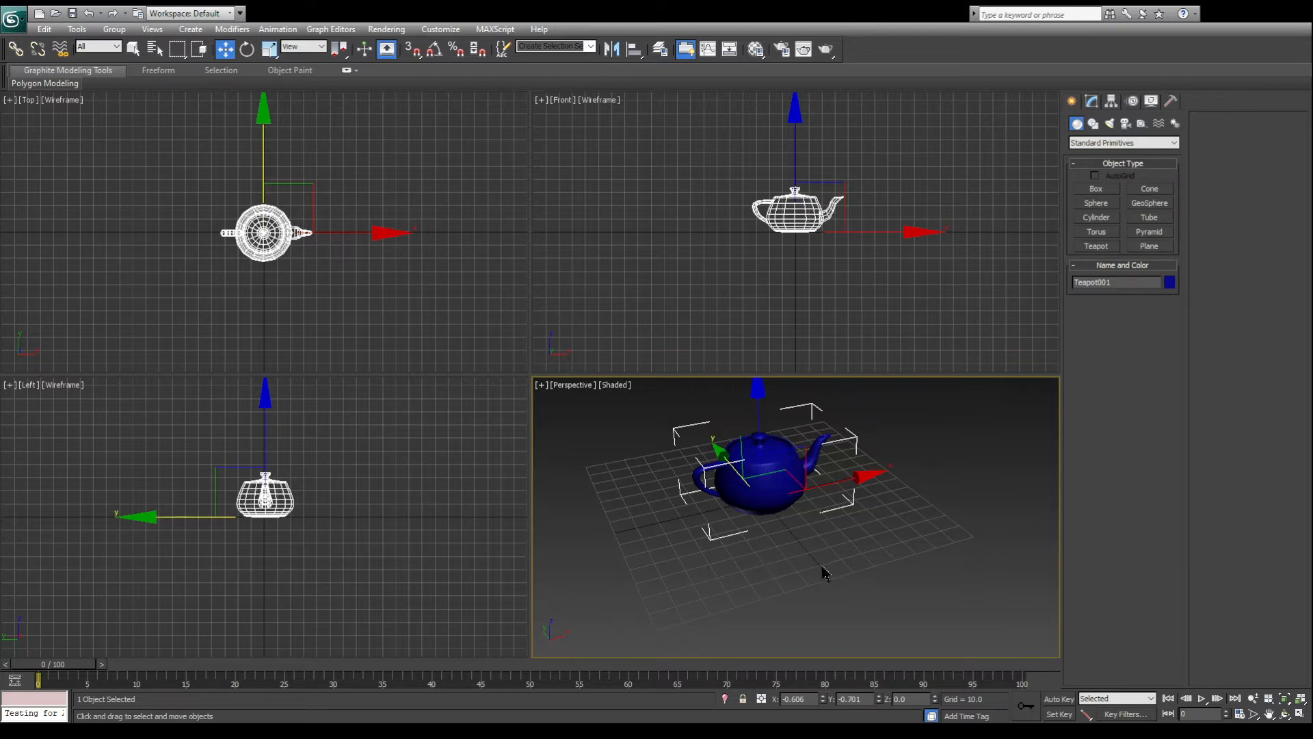
Zoom in and out on the teapot in the Perspective viewport and orbit around to its other side
scroll(769, 551, "down", 5)
scroll(770, 551, "up", 6)
scroll(770, 550, "down", 5)
scroll(769, 551, "up", 3)
scroll(770, 551, "up", 3)
scroll(770, 551, "down", 3)
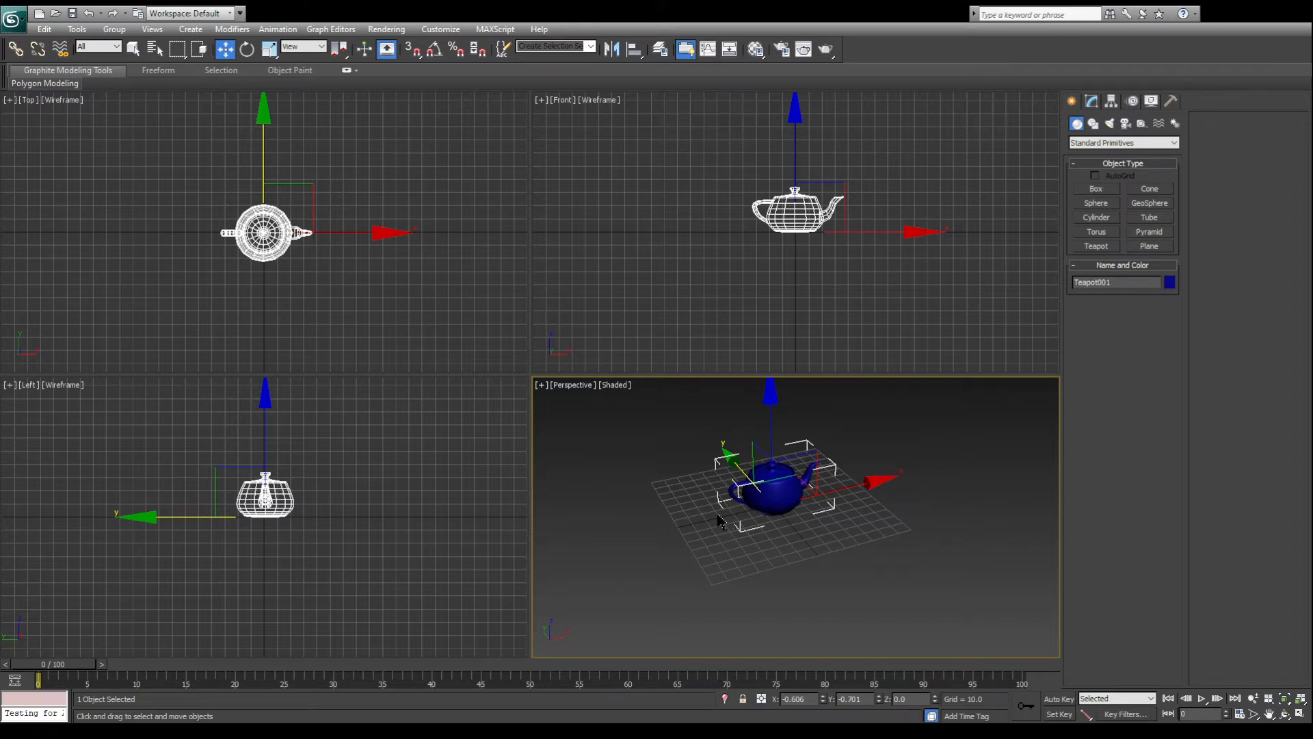
middle_click_drag(689, 494, 821, 533, "alt")
scroll(821, 533, "up", 2)
scroll(821, 533, "down", 5)
scroll(821, 534, "up", 3)
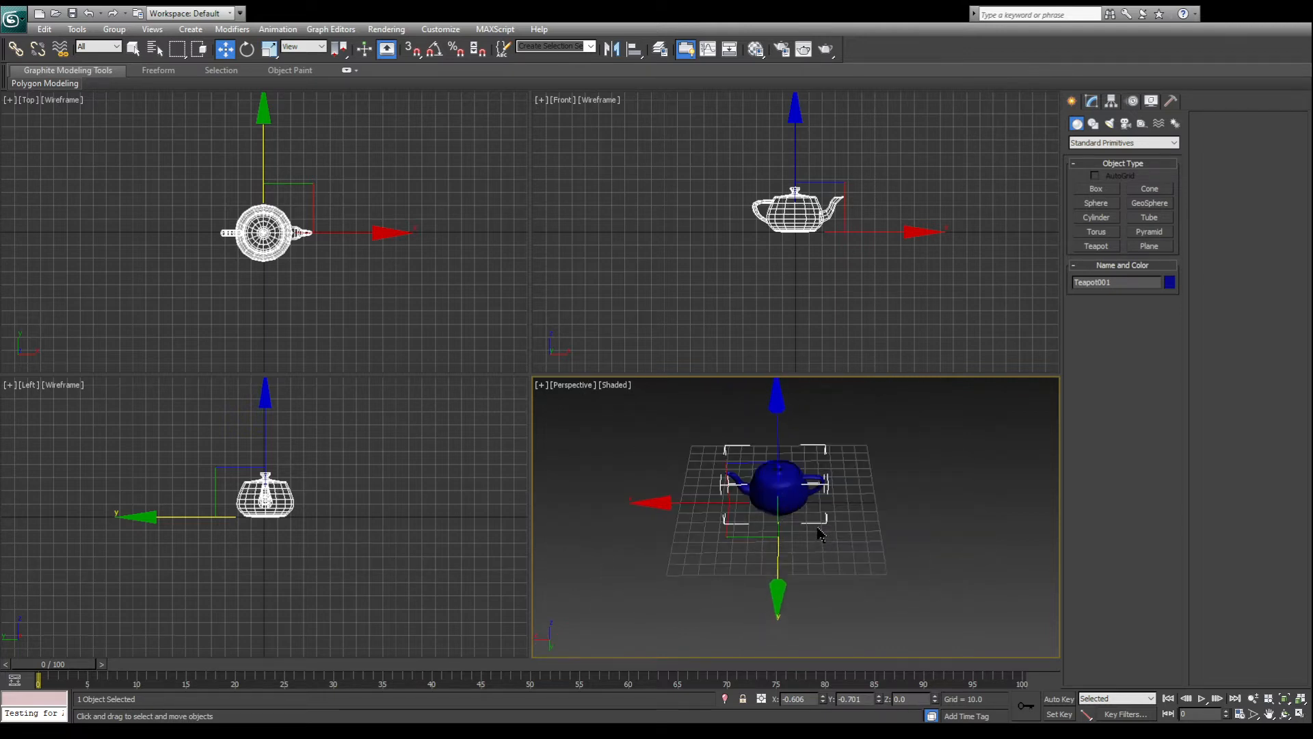
Zoom closer to the teapot with the Zoom tool and orbit until its spout faces the viewer
key("x")
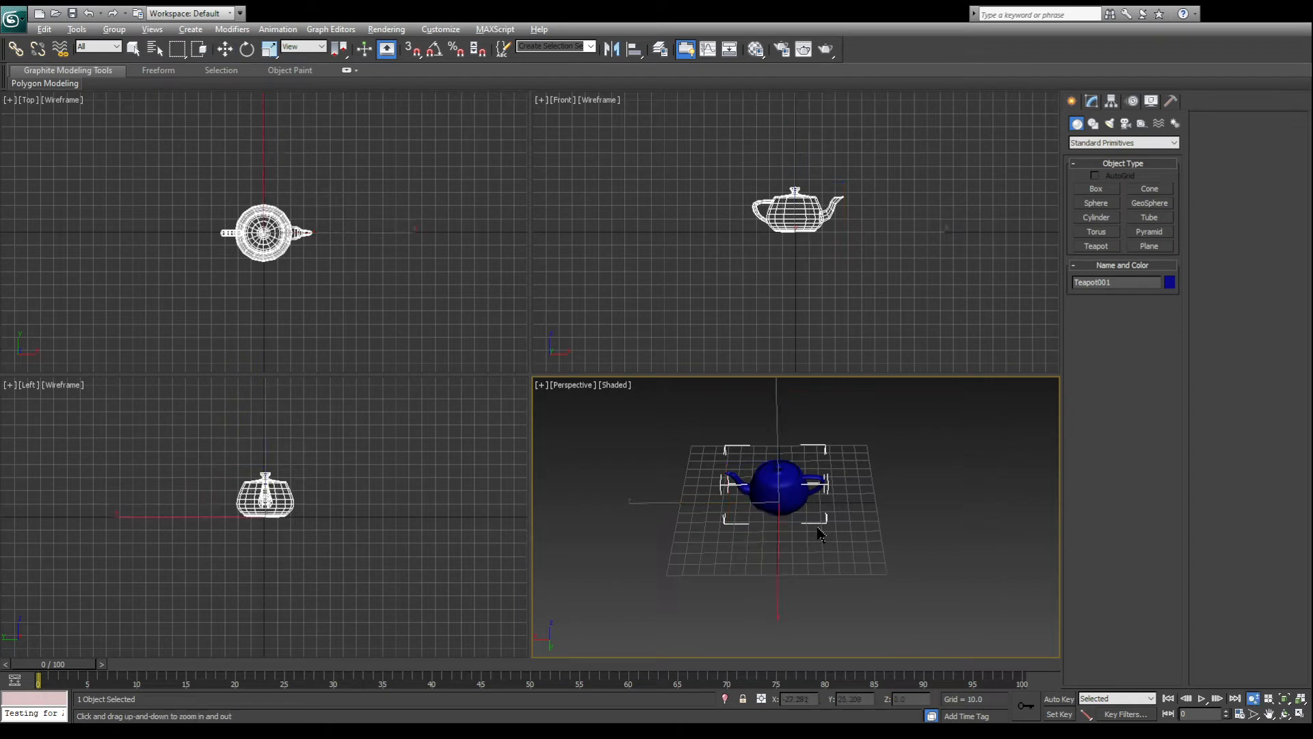
left_click(1254, 698)
left_click_drag(804, 531, 793, 518)
scroll(794, 511, "up", 1)
mouse_move(793, 509)
middle_mouse_down("alt")
mouse_move(870, 494)
mouse_move(807, 531)
middle_mouse_up("alt")
scroll(798, 500, "up", 2)
mouse_move(751, 498)
left_mouse_down()
mouse_move(738, 492)
mouse_move(756, 515)
mouse_move(758, 483)
mouse_move(769, 504)
left_mouse_up()
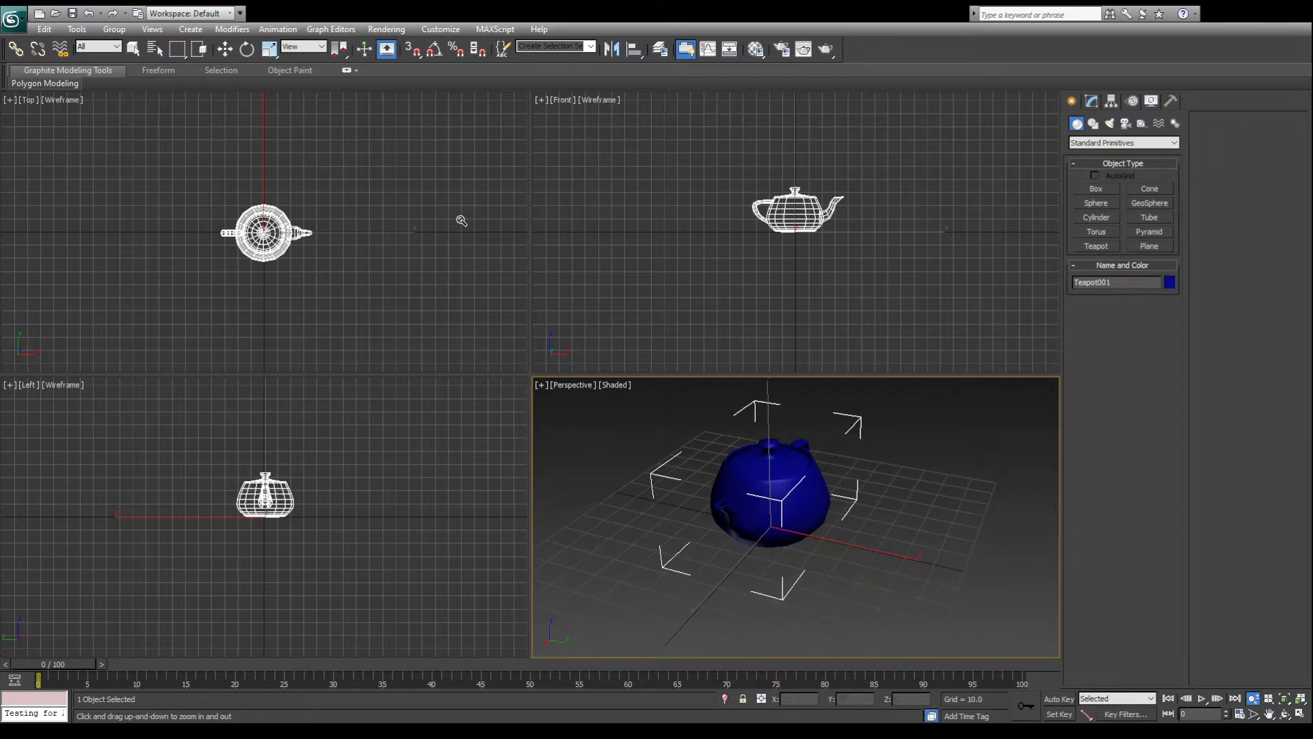
Maximise and restore the Perspective viewport, and do the same with the Front viewport
left_click(1302, 714)
middle_click_drag(593, 321, 688, 397)
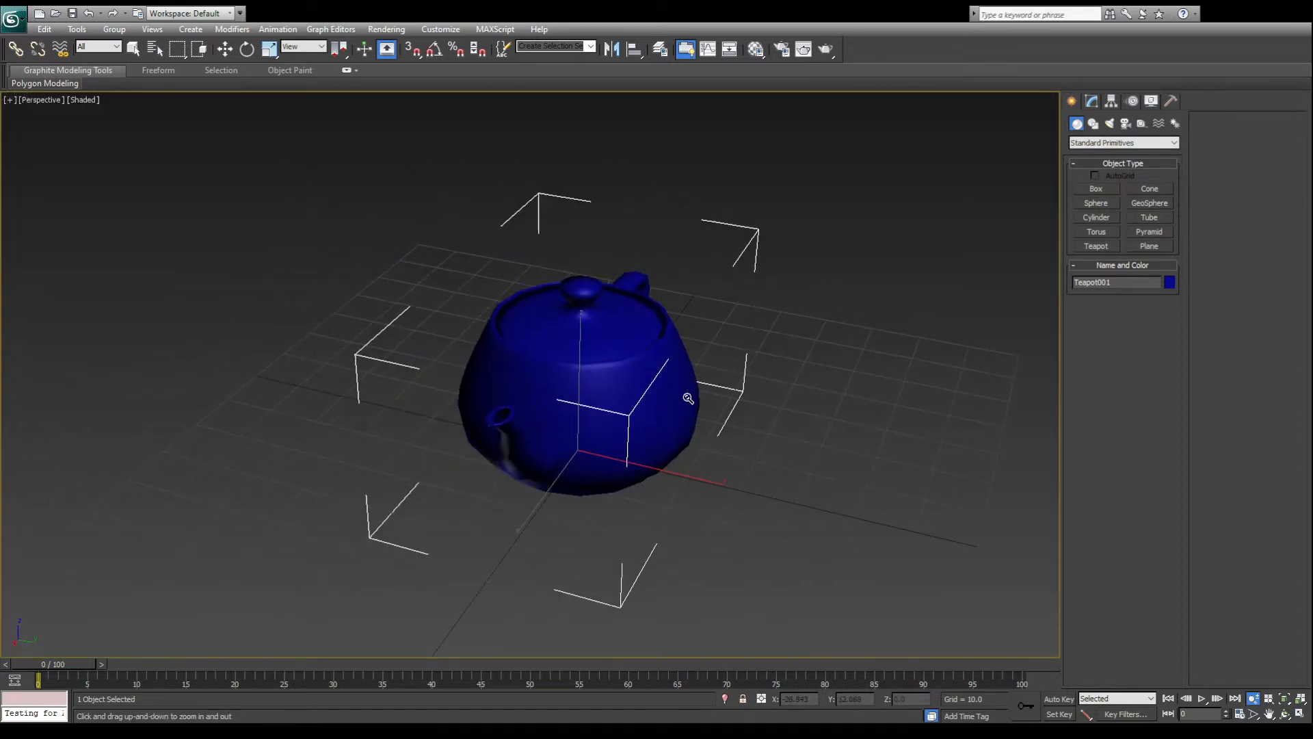
key("alt+w")
key("alt+w")
key("alt+w")
left_click(661, 241)
key("alt+w")
key("alt+w")
Maximise and restore the Top viewport and the Left viewport, zooming out on the teapot in the Left view
left_click(419, 289)
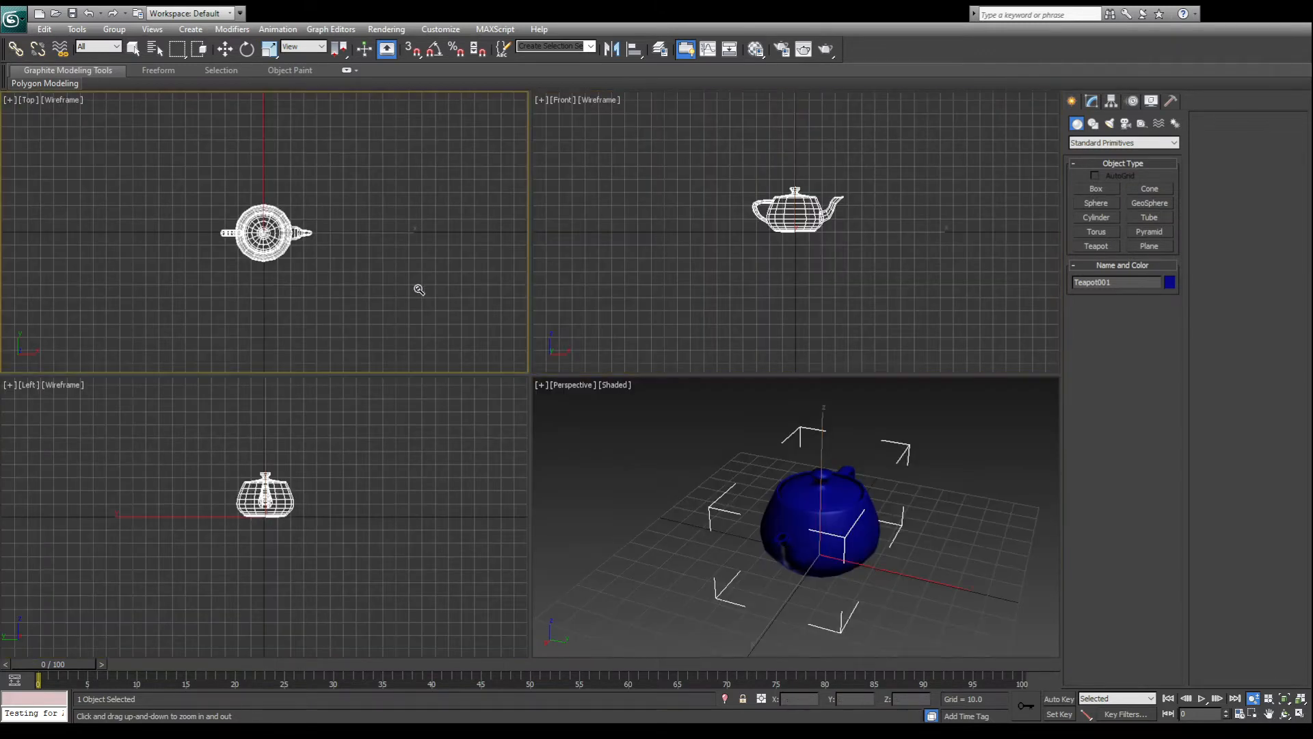
key("alt+w")
key("alt+w")
key("alt+w")
key("alt+w")
left_click(290, 508)
key("alt+w")
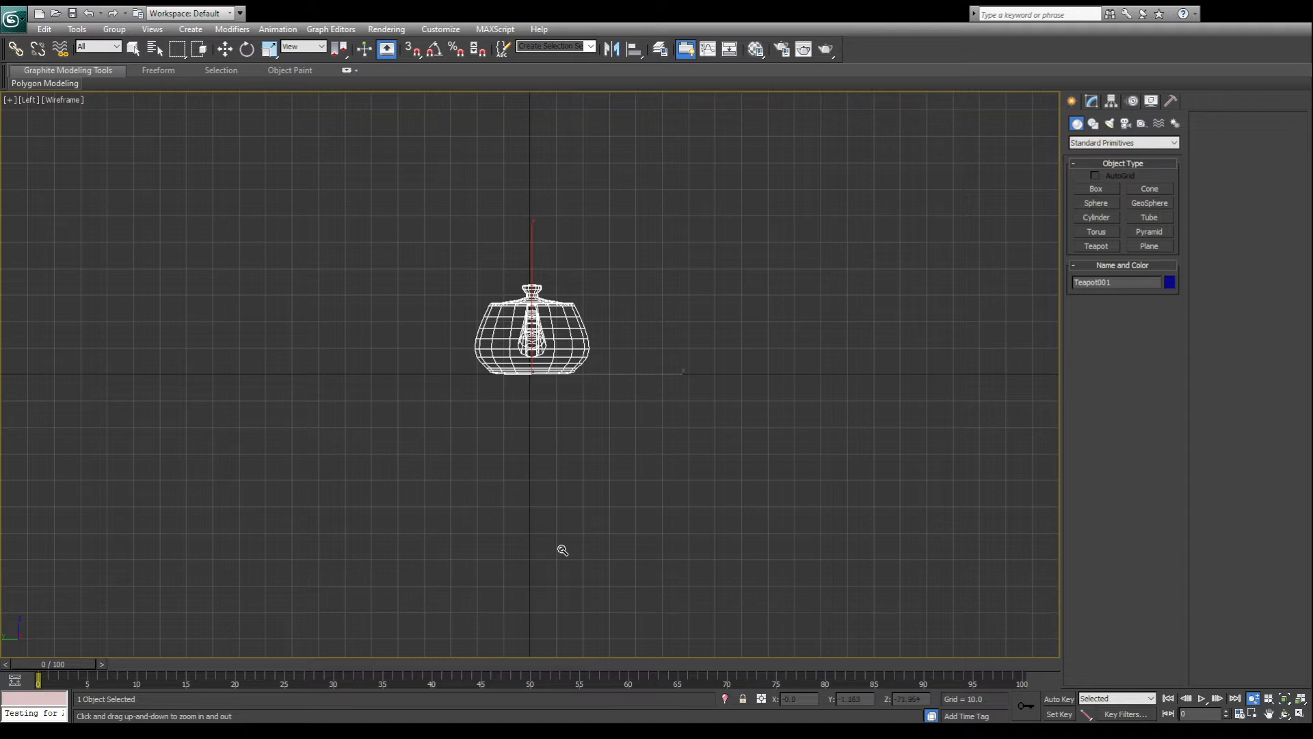
mouse_move(535, 344)
left_mouse_down()
mouse_move(532, 401)
mouse_move(545, 404)
mouse_move(533, 358)
left_mouse_up()
key("alt+w")
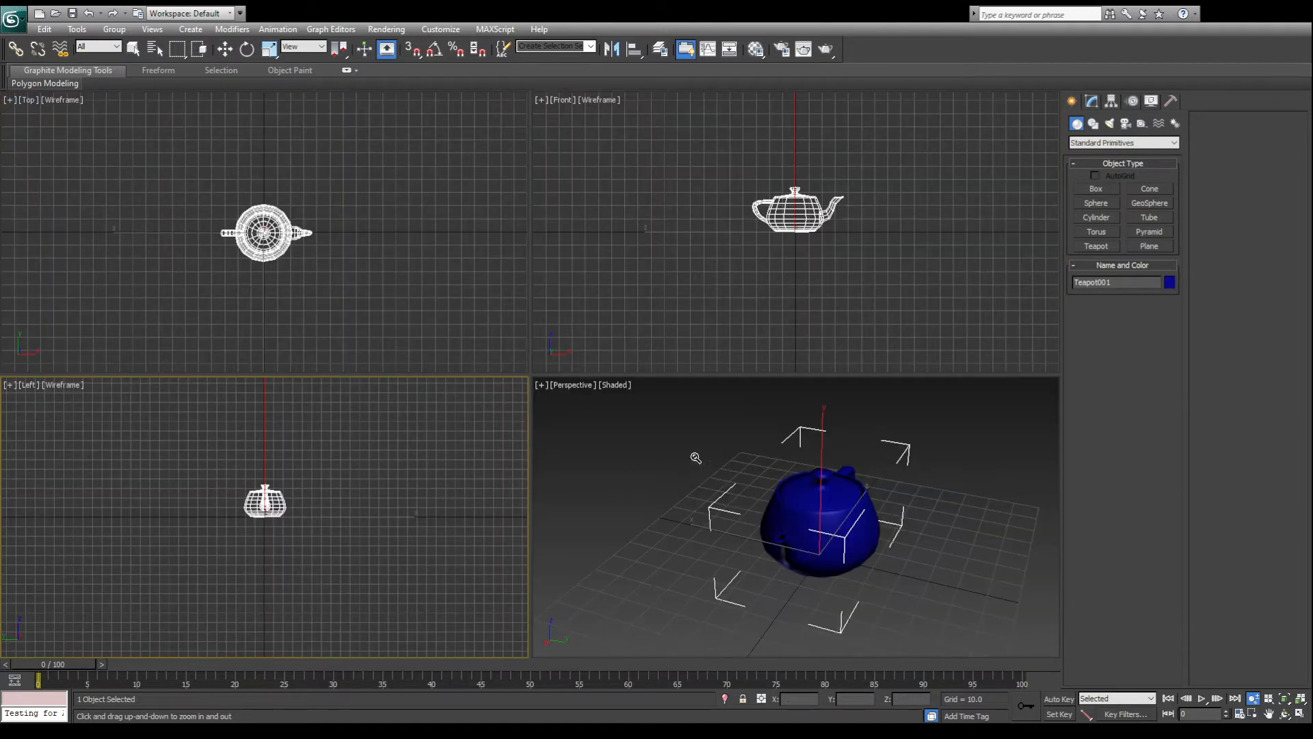
Switch between the Top, Front and Perspective viewports, and maximise and restore the Front view
left_click(448, 283)
left_click(616, 279)
left_click(650, 455)
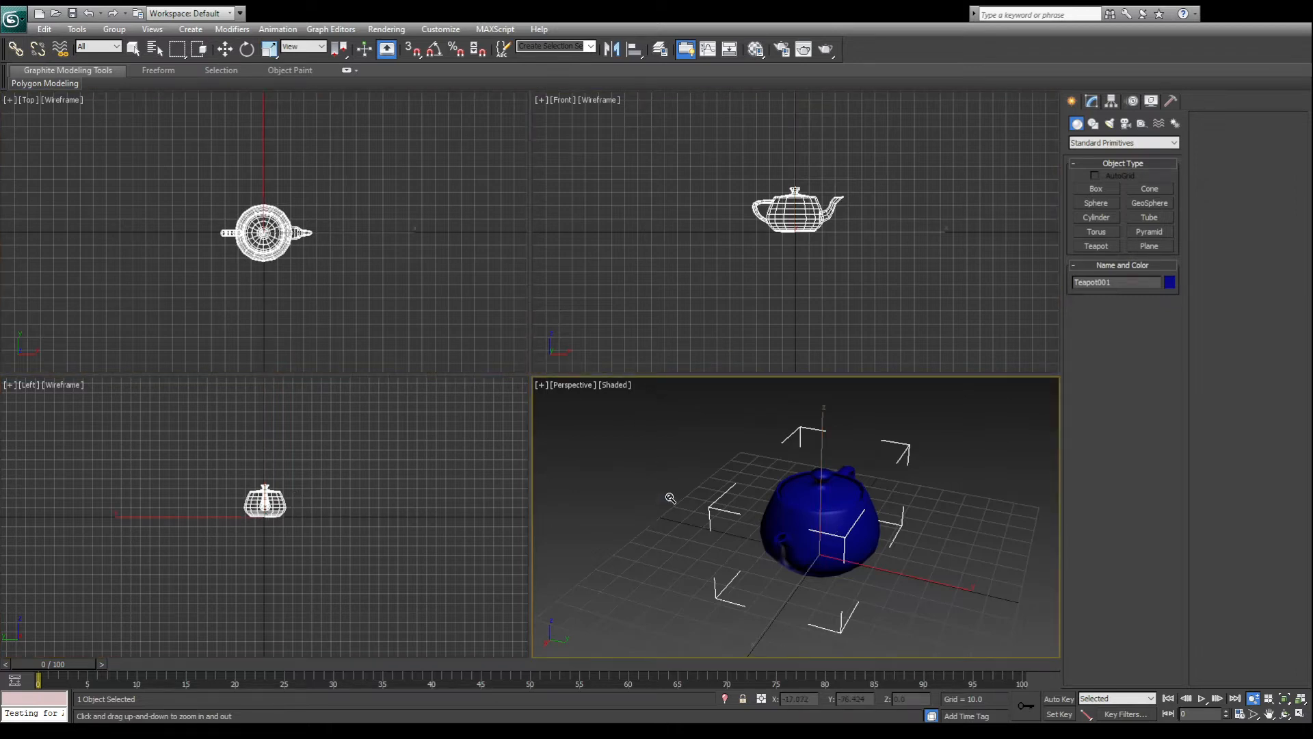
left_click(654, 264)
key("alt+w")
key("alt+w")
Select the blue teapot in the Perspective viewport with Select and Move and delete it
key("w")
left_click(843, 531)
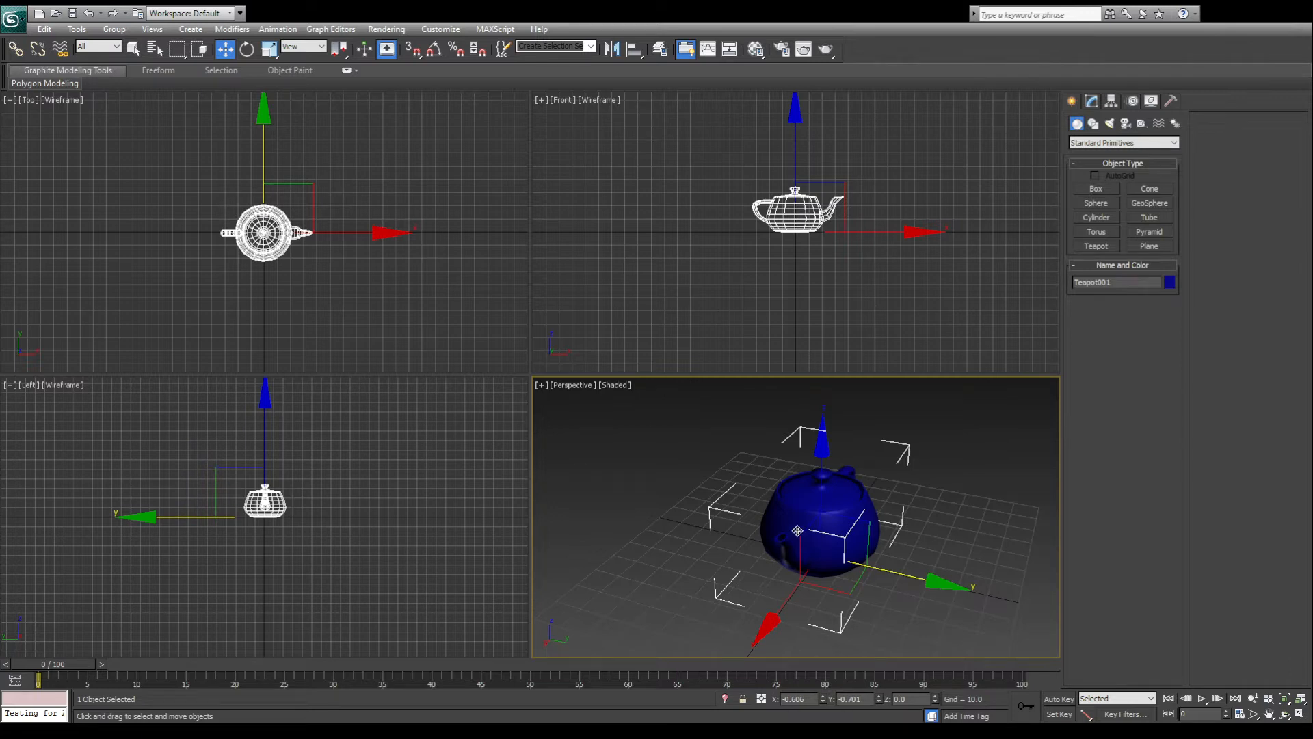
key("Delete")
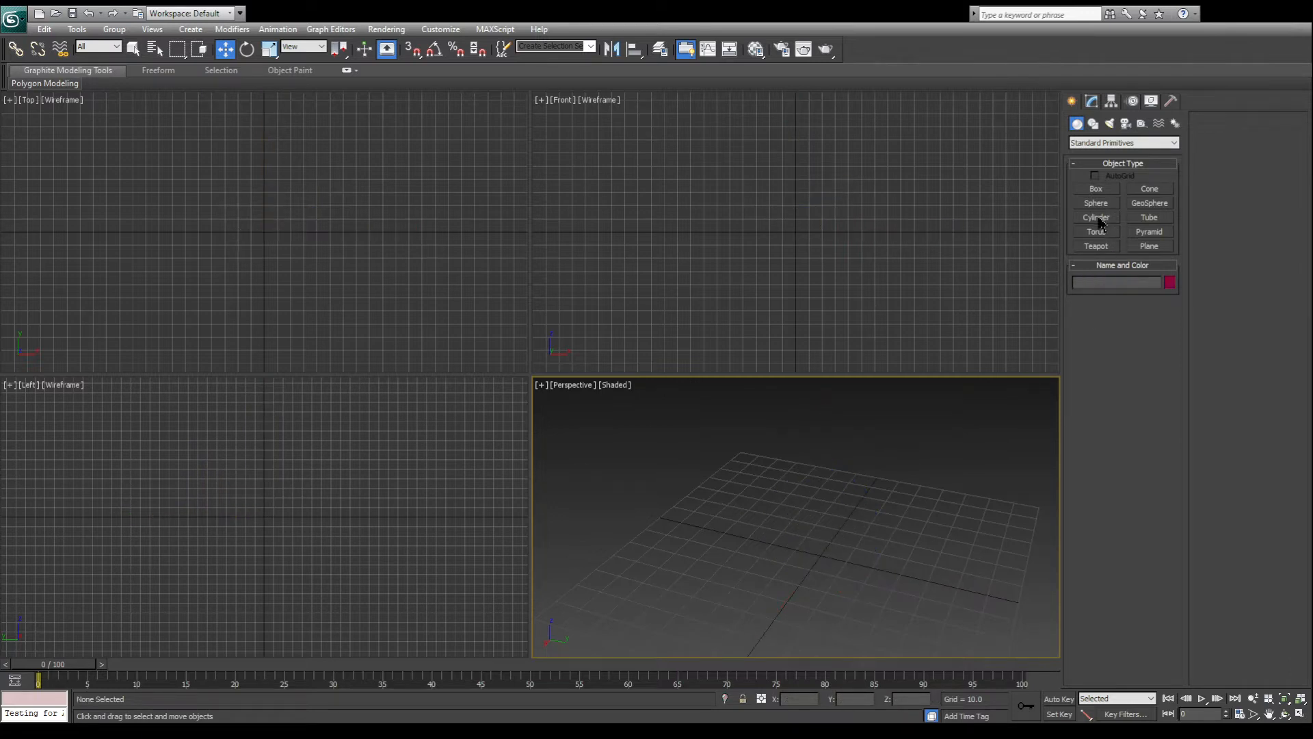
Create a cylinder about as tall as it is wide at the grid's origin in Perspective and deselect it
left_click(1096, 217)
left_click_drag(815, 553, 889, 582)
left_click(831, 414)
key("w")
scroll(688, 553, "down", 3)
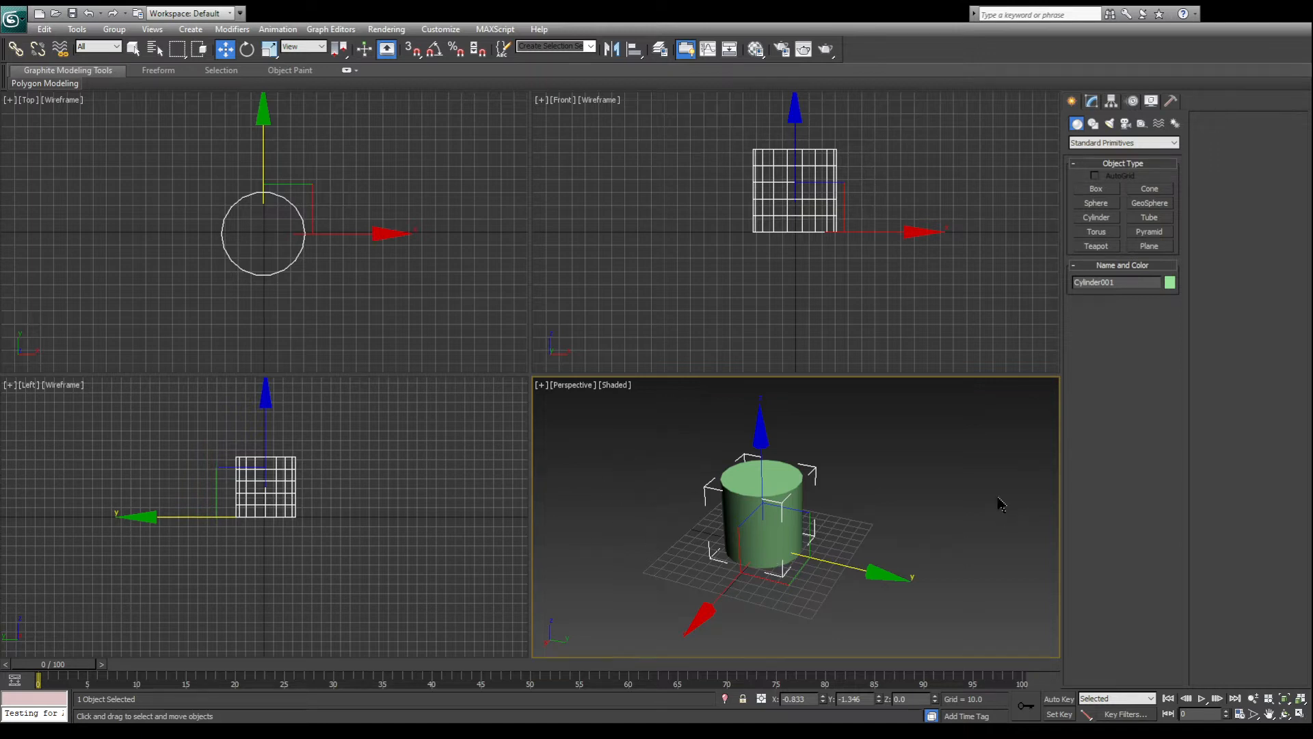
left_click(958, 497)
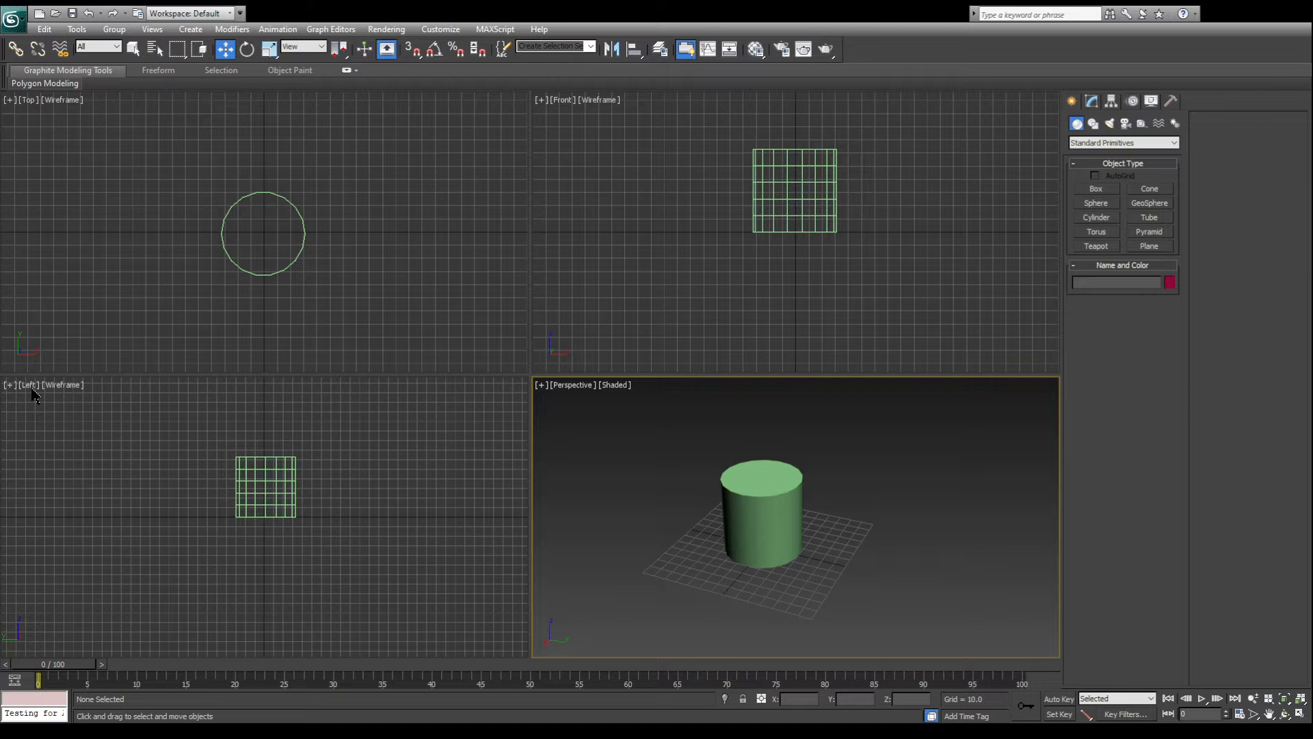
Switch the Perspective viewport to a Front view of the cylinder and orbit it back to an angled view
left_click(106, 513)
left_click(697, 553)
key("f")
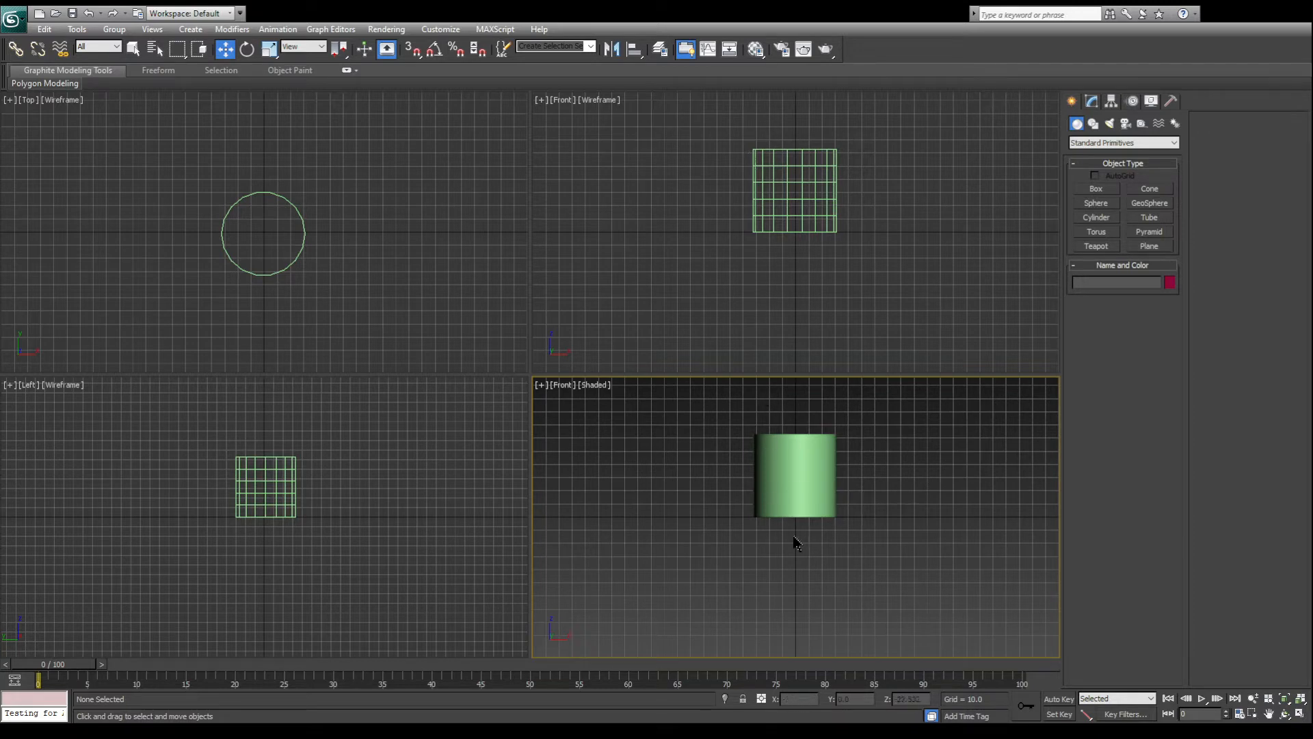
middle_click_drag(785, 502, 672, 536, "alt")
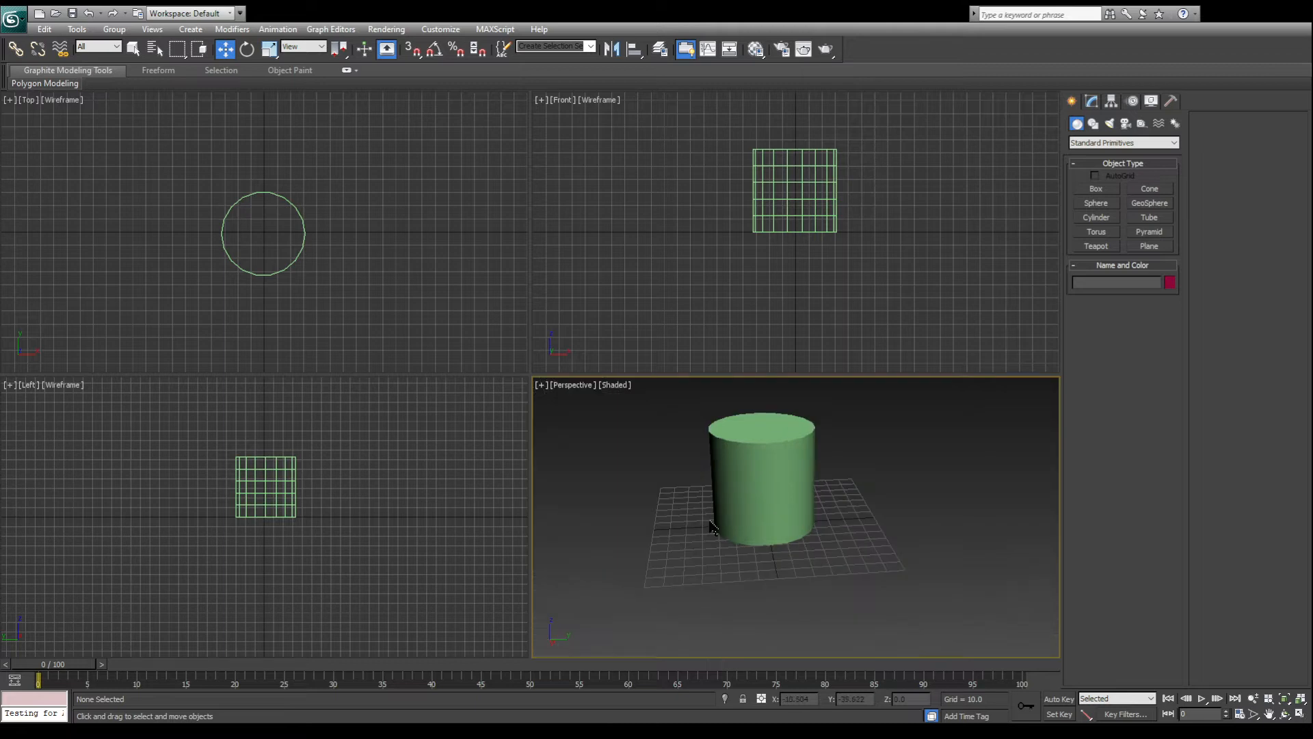
middle_click_drag(705, 530, 786, 522, "alt")
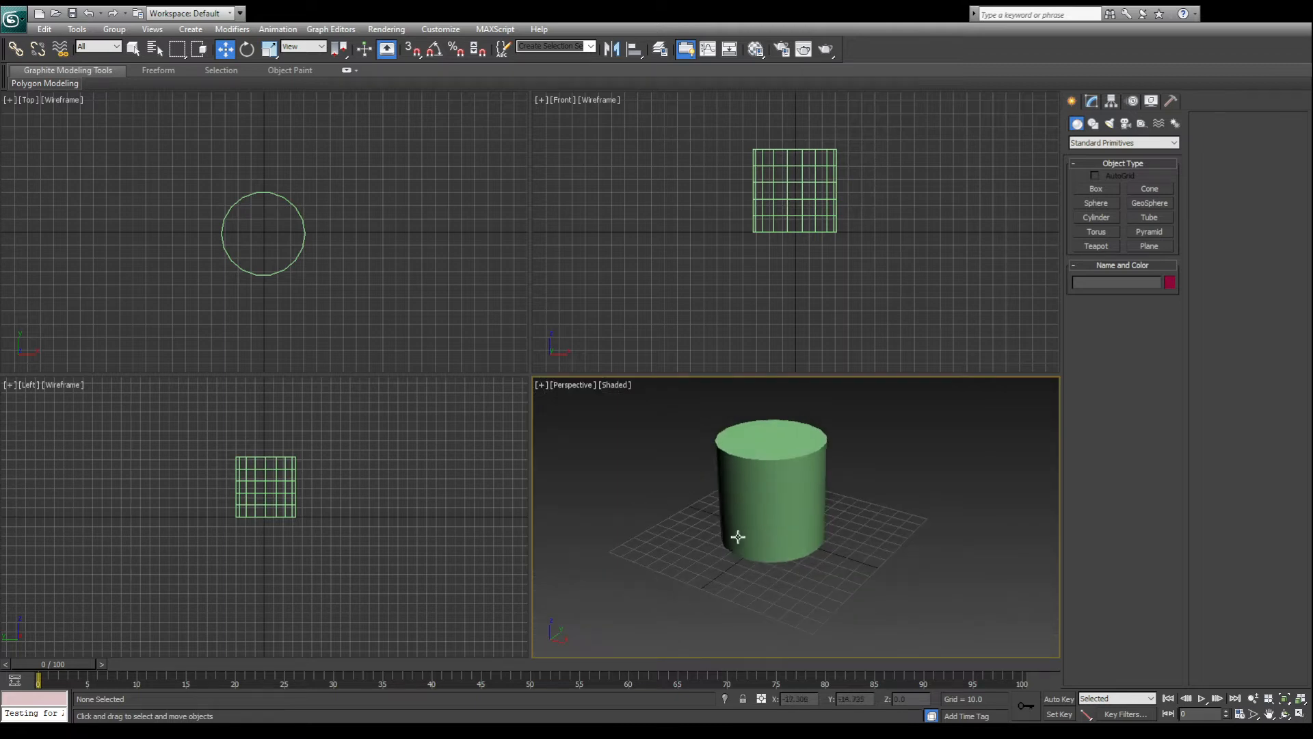
middle_click_drag(662, 500, 741, 527, "alt")
Delete the green cylinder and undo the view changes in the Perspective viewport
left_click(754, 509)
key("Delete")
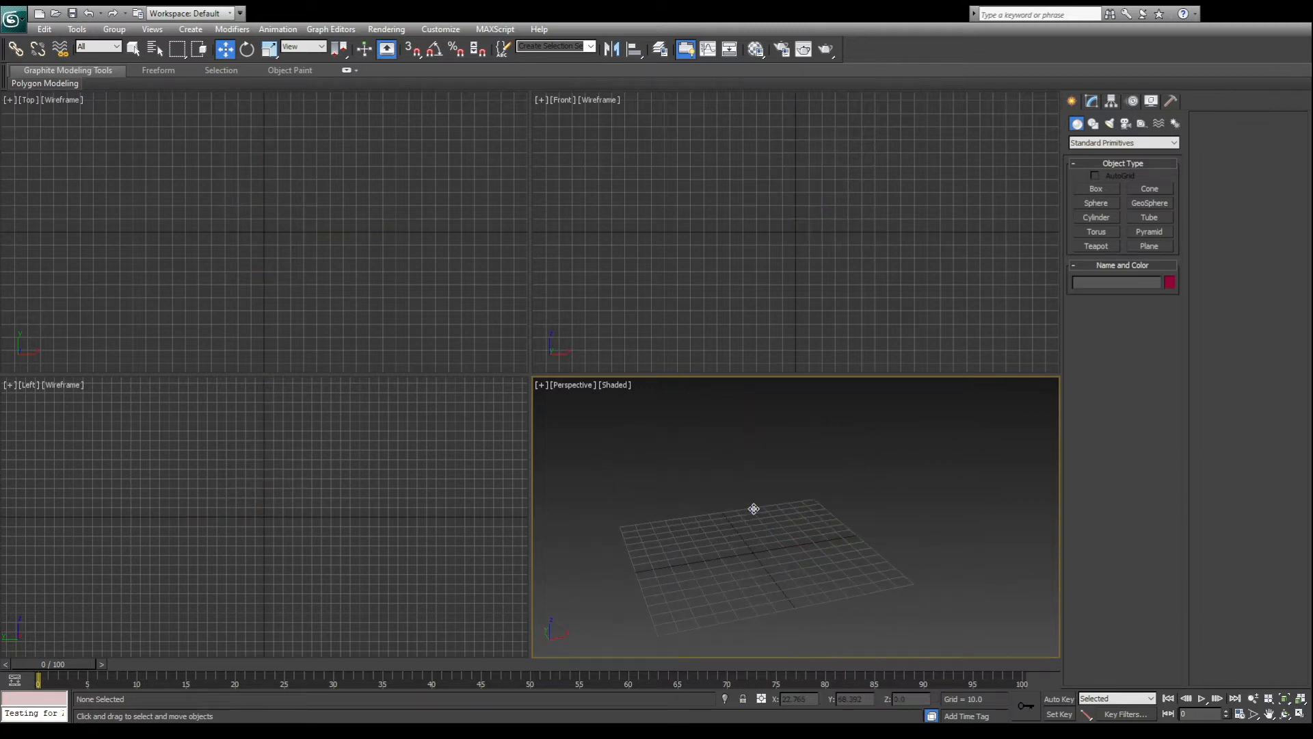
key("shift+z")
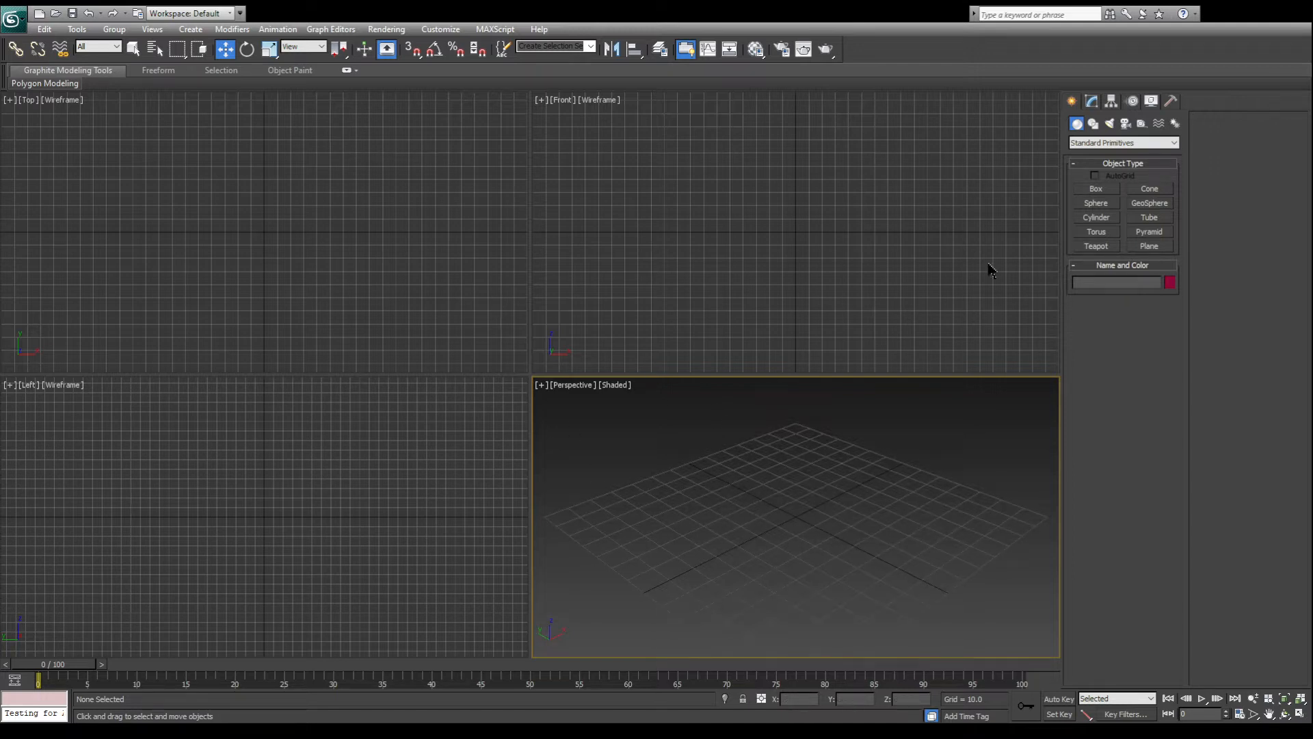
Create five teapots of different sizes across the Perspective grid, the largest with a radius of about 54
left_click(1095, 246)
left_click_drag(950, 487, 855, 540)
left_click_drag(678, 550, 784, 643)
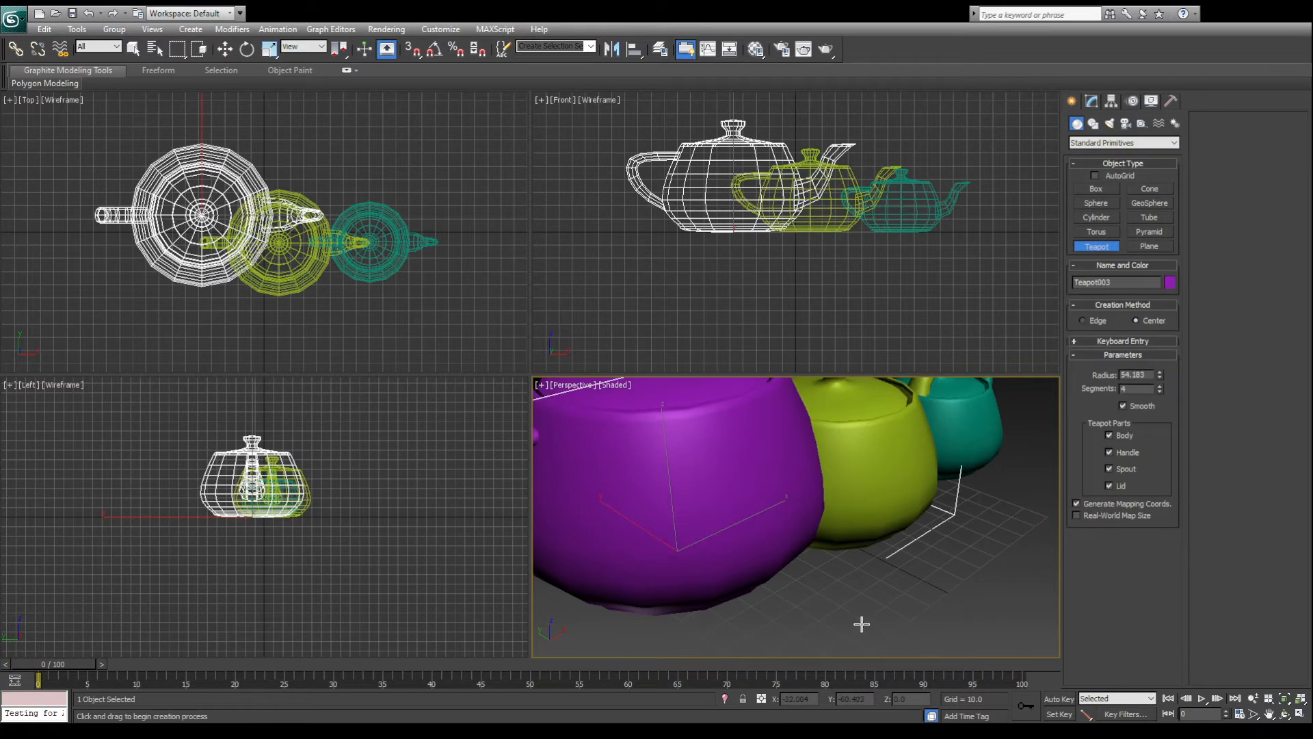
left_click_drag(920, 596, 958, 606)
left_click_drag(995, 494, 1023, 503)
Zoom far out, leave teapot creation with nothing selected, and frame all teapots in a maximised Perspective viewport
scroll(971, 485, "down", 3)
scroll(935, 479, "up", 6)
scroll(935, 479, "down", 8)
right_click(917, 484)
left_click(905, 501)
key("alt+w")
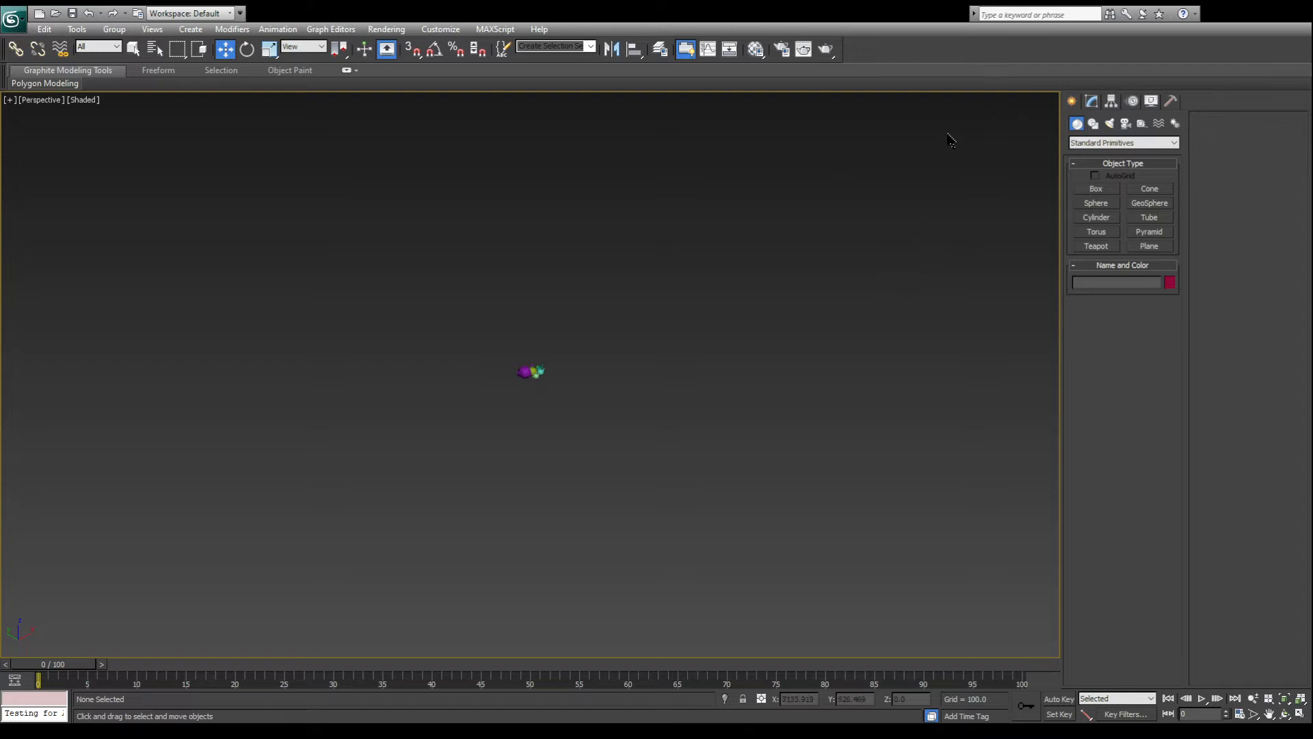
key("z")
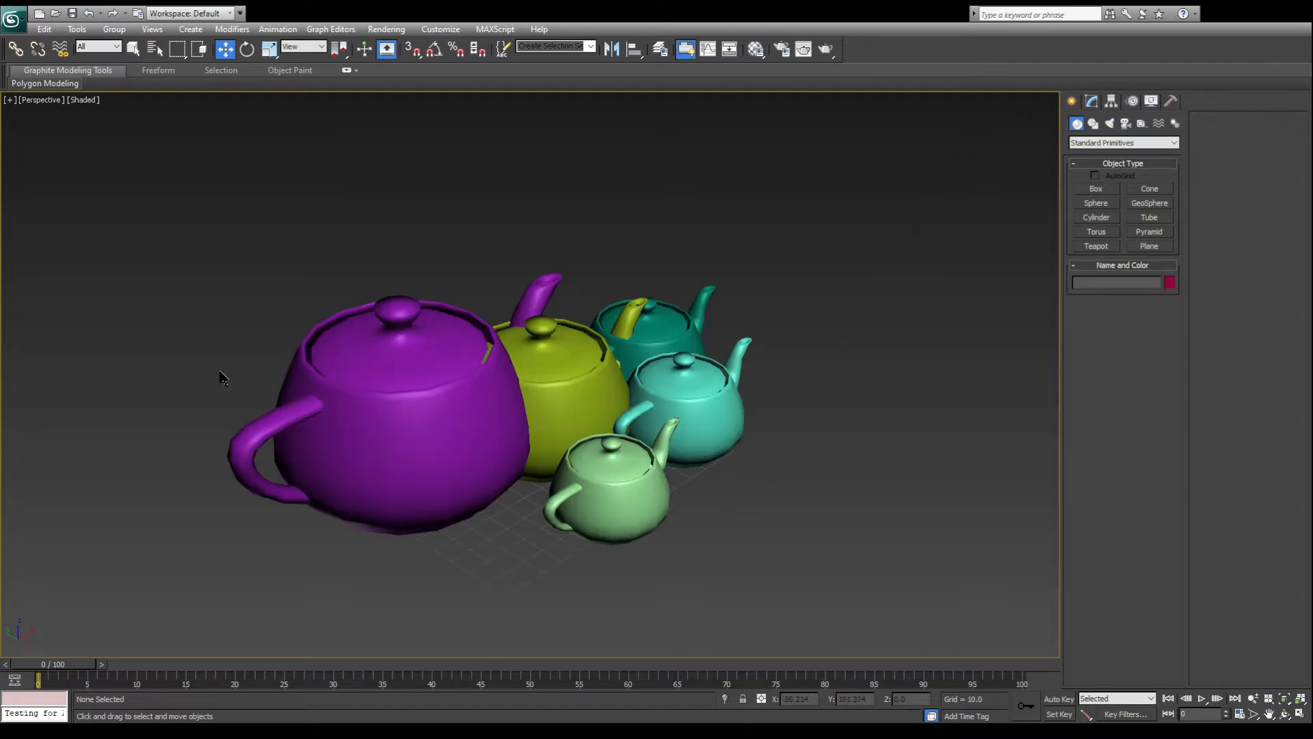
Delete all five teapots and reframe the Perspective view on the empty grid
left_click_drag(164, 381, 844, 595)
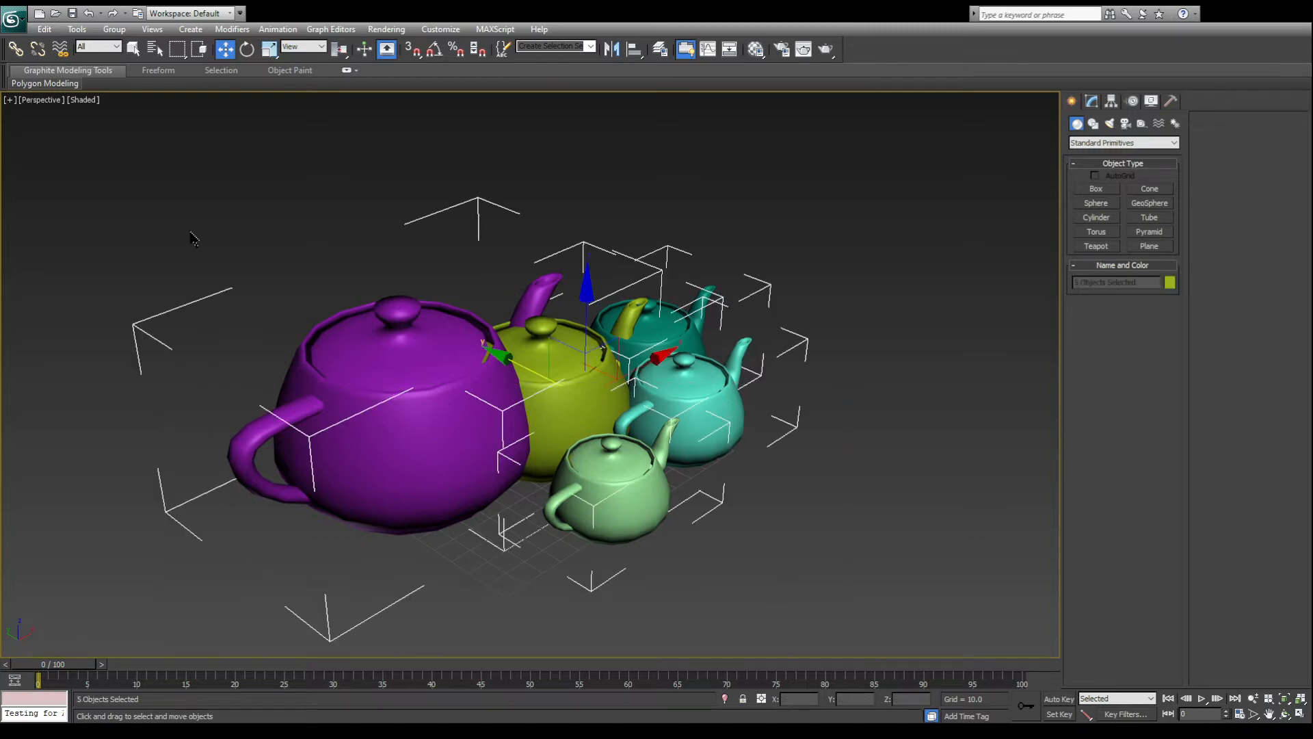
key("Delete")
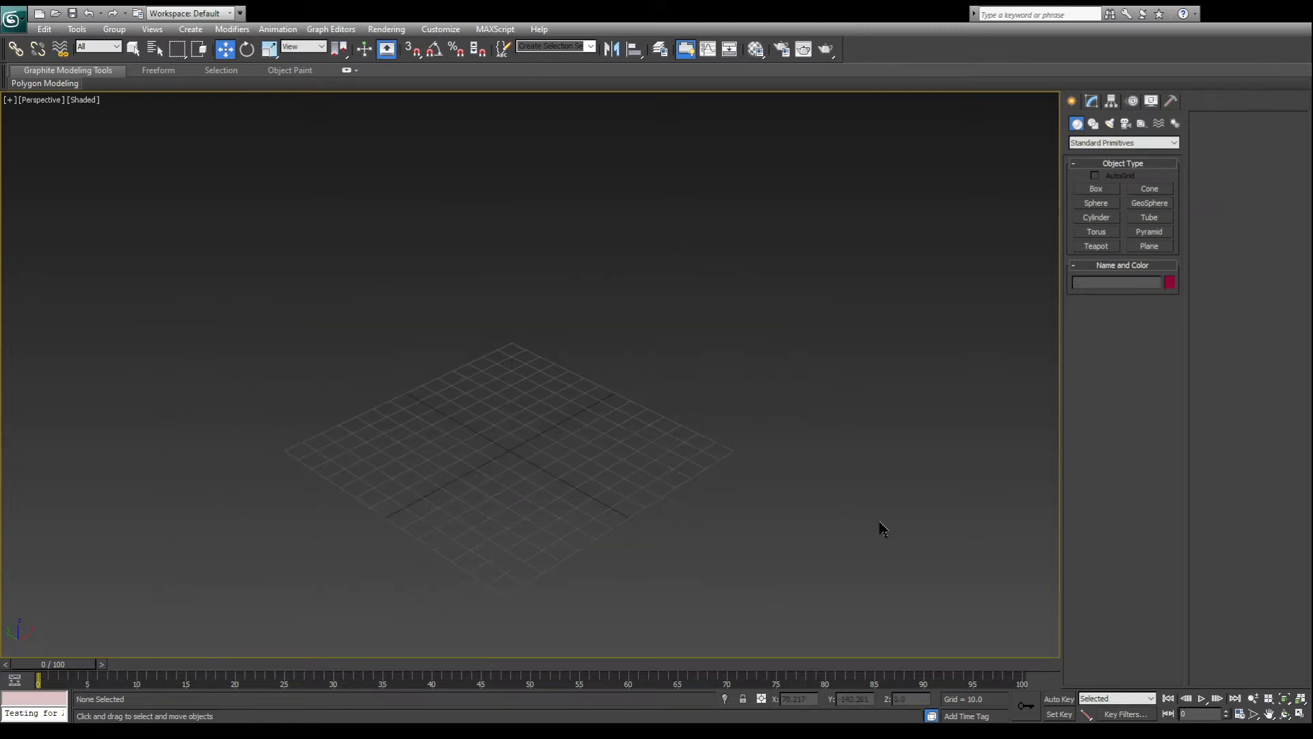
key("z")
Restore the four-viewport layout, maximise the Perspective viewport again and reposition the grid by panning
key("alt+w")
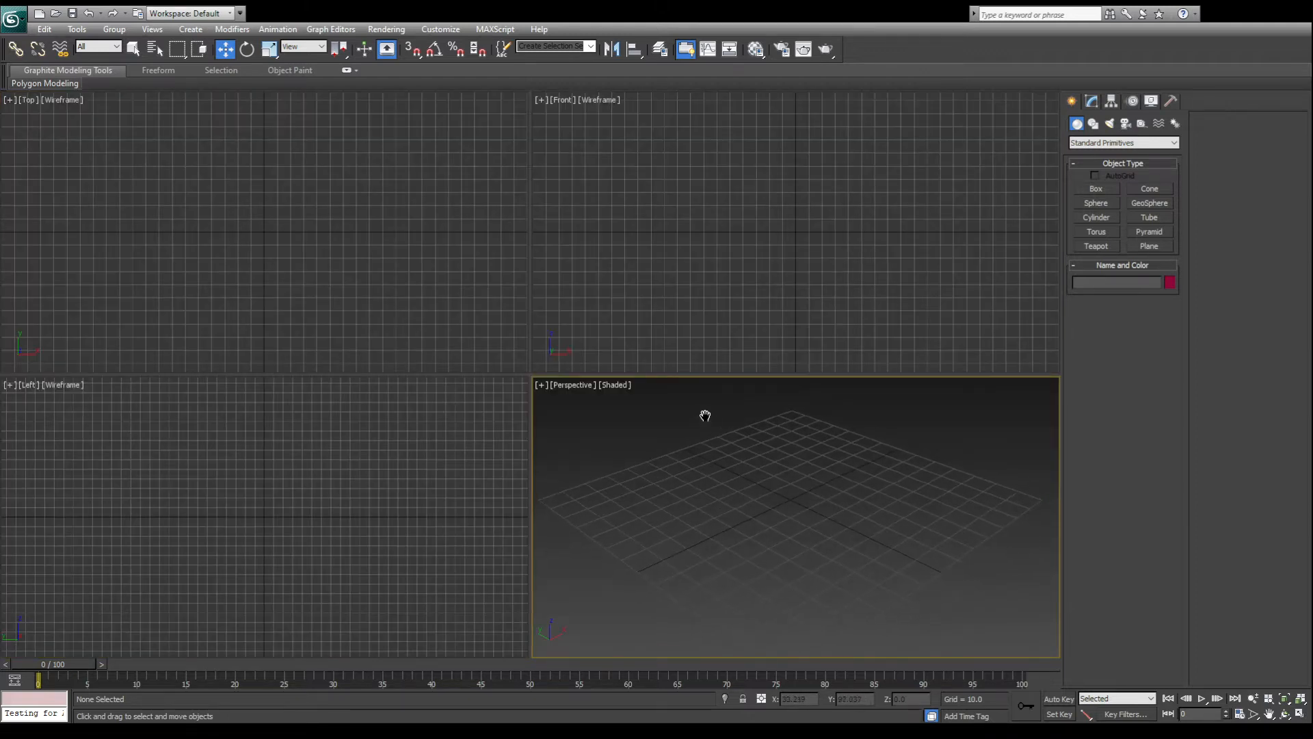
key("alt+w")
middle_click_drag(724, 499, 590, 390)
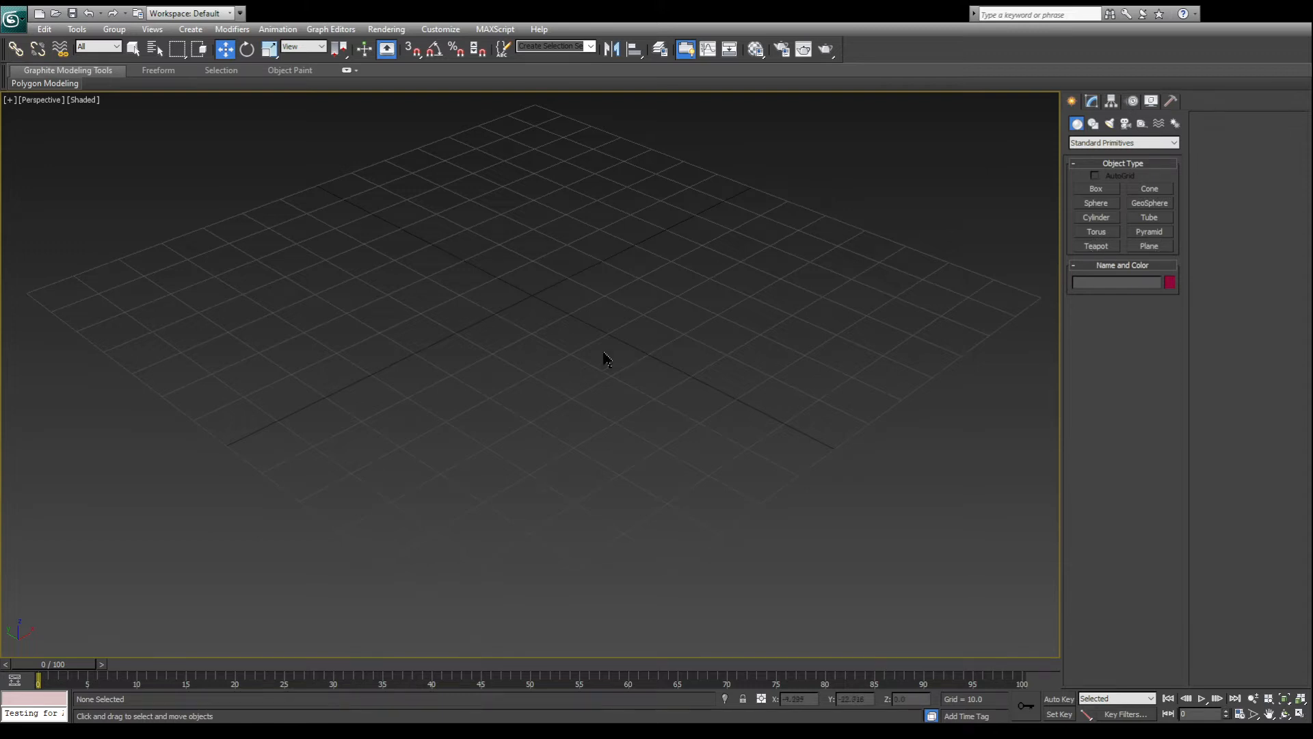
Restore the four-viewport layout and look through the object creation categories and the mental ray geometry type, ending on Standard Primitives
key("alt+w")
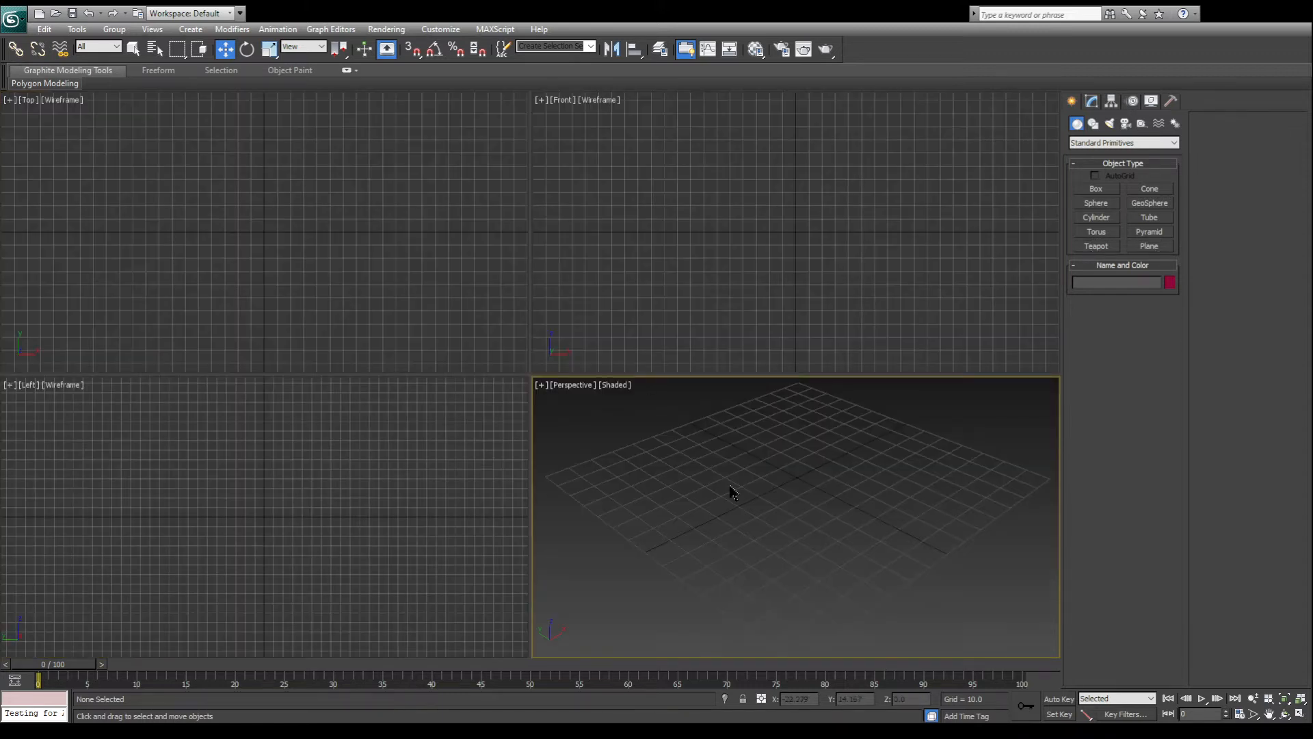
left_click(1094, 125)
left_click(1110, 124)
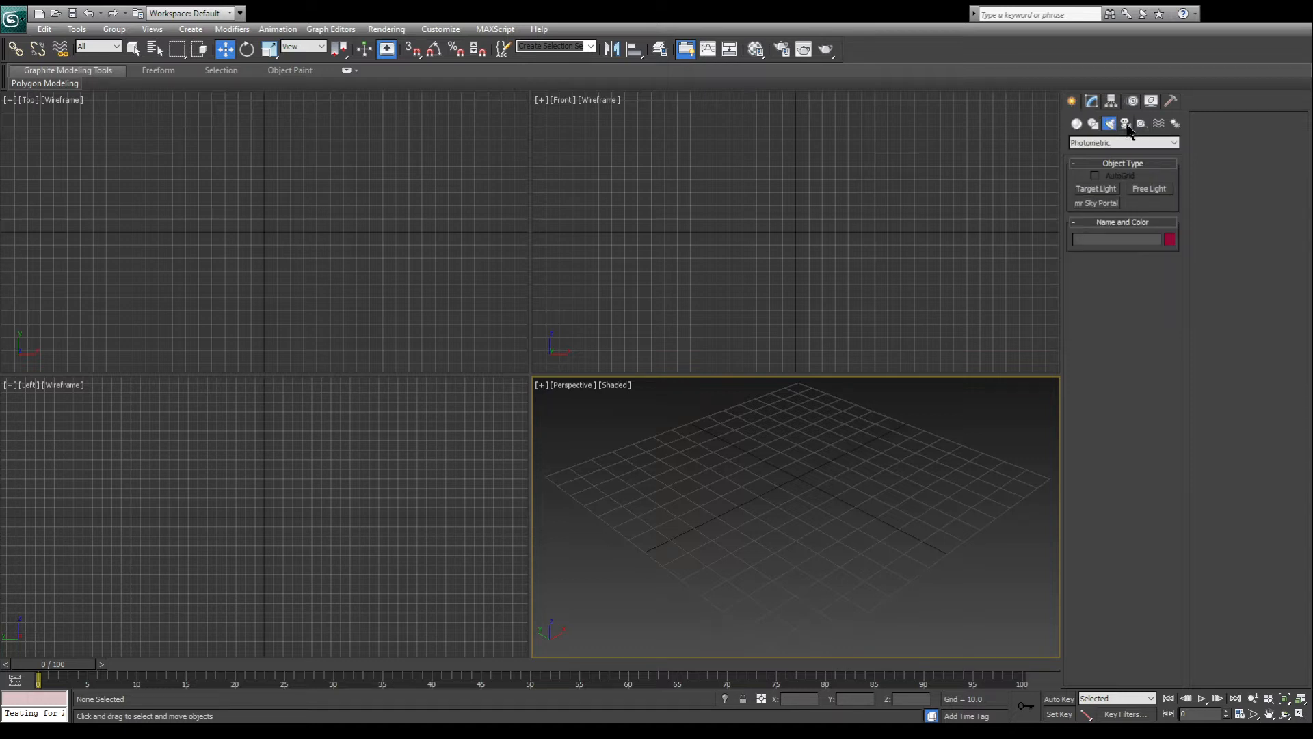
left_click(1127, 127)
left_click(1143, 126)
left_click(1160, 125)
left_click(1175, 124)
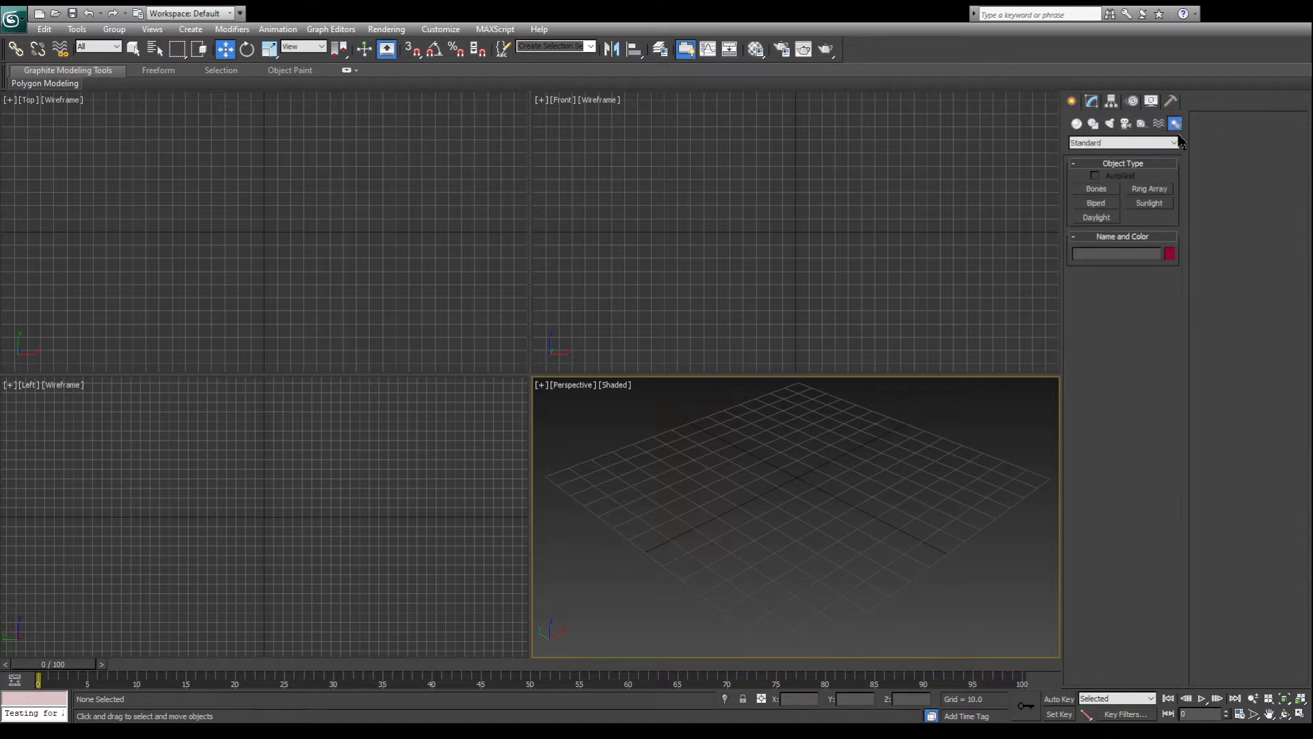
left_click(1077, 123)
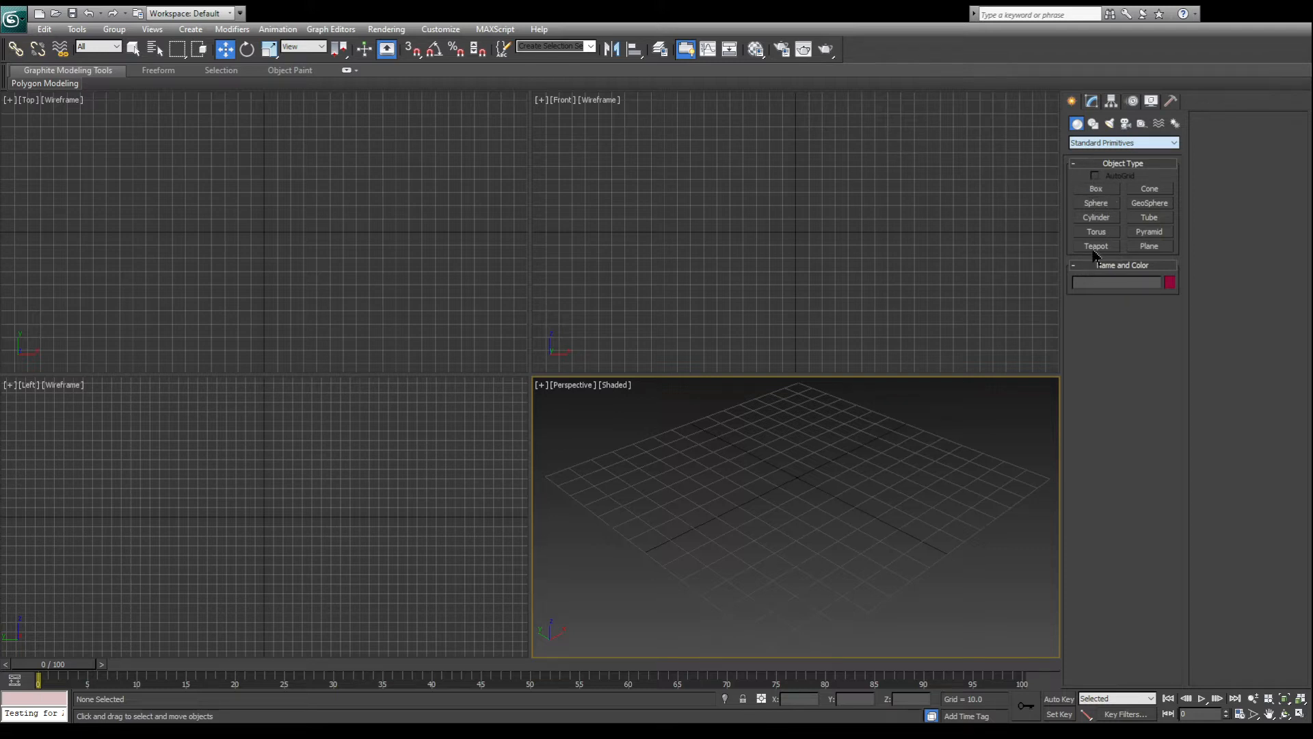
key("m")
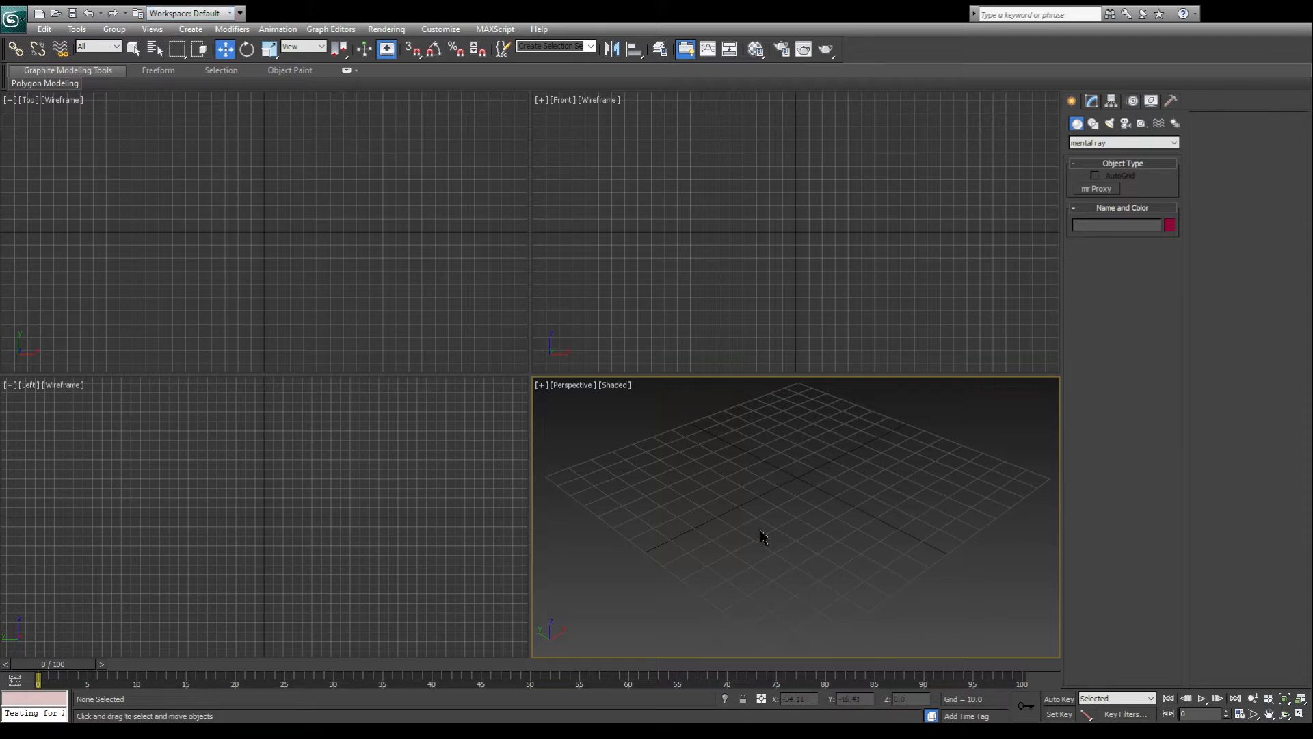
left_click(1093, 147)
left_click(1091, 157)
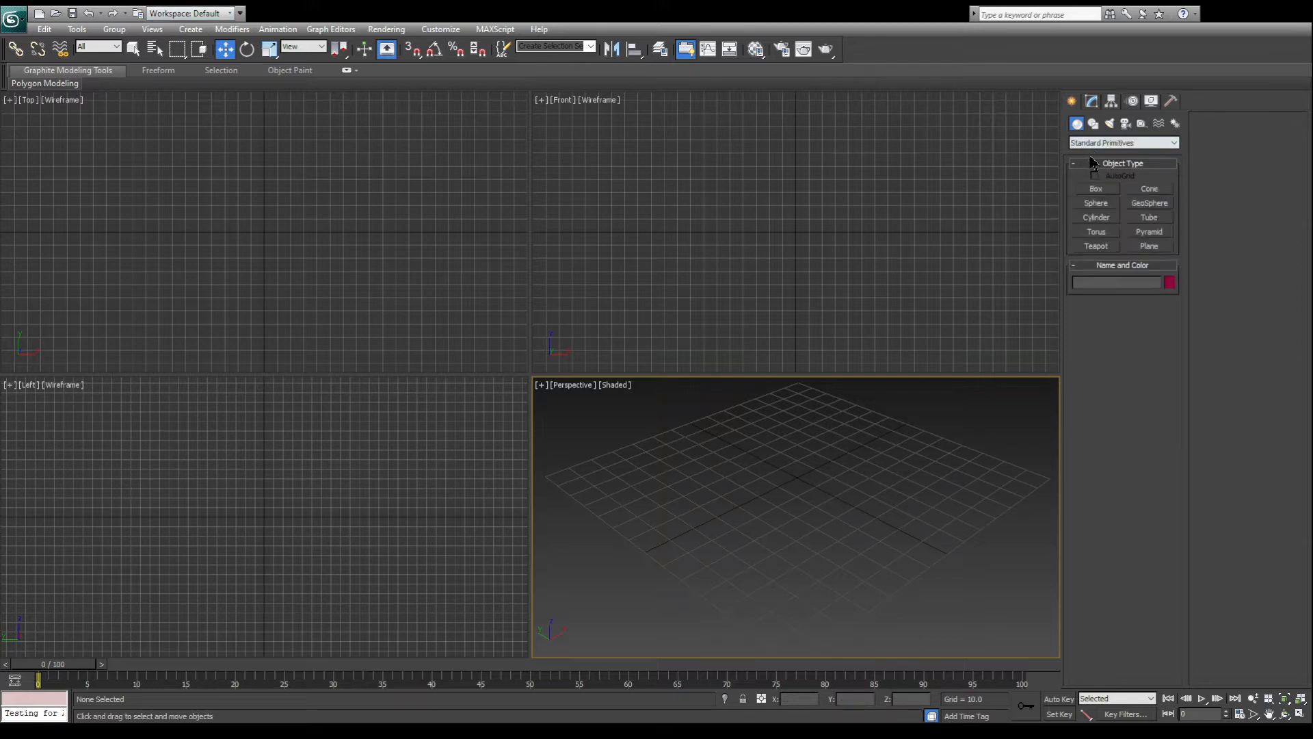
Create a box about 90 long, 83 wide and 86 high on the Perspective grid and show it in a maximised viewport
left_click(1101, 190)
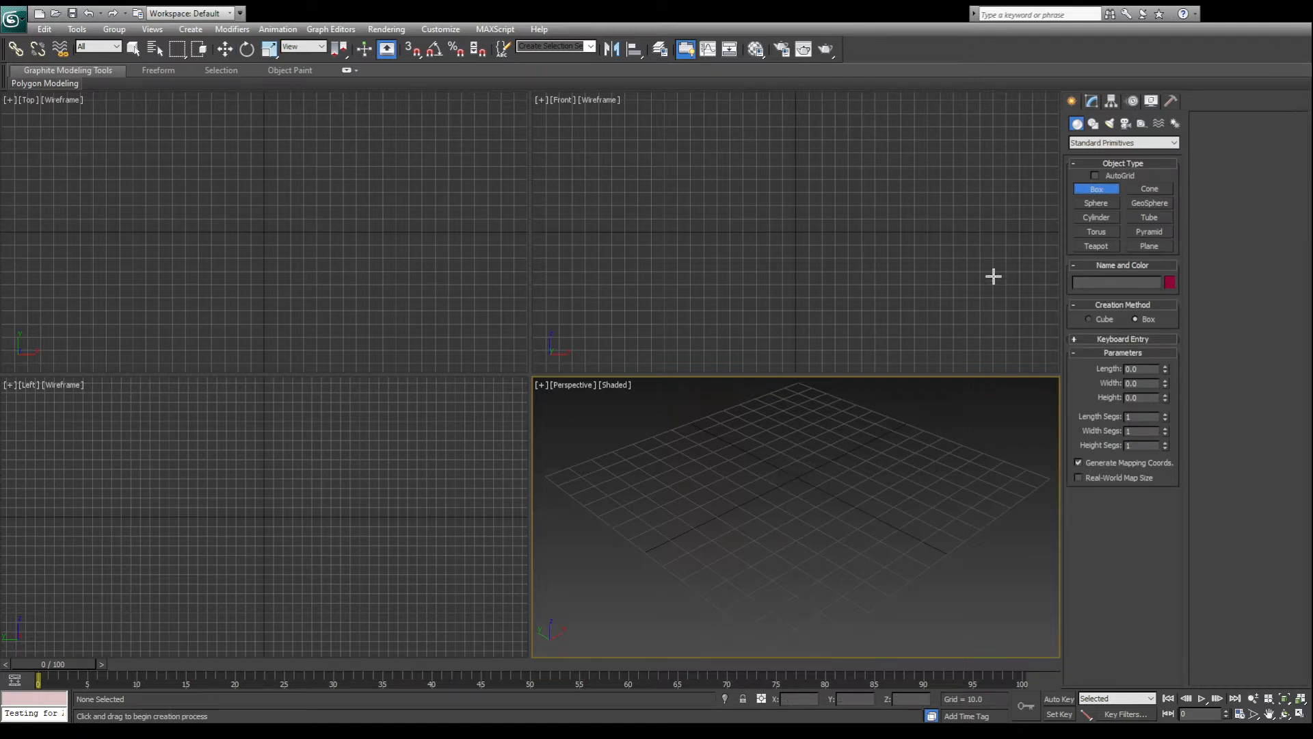
left_click_drag(791, 410, 802, 568)
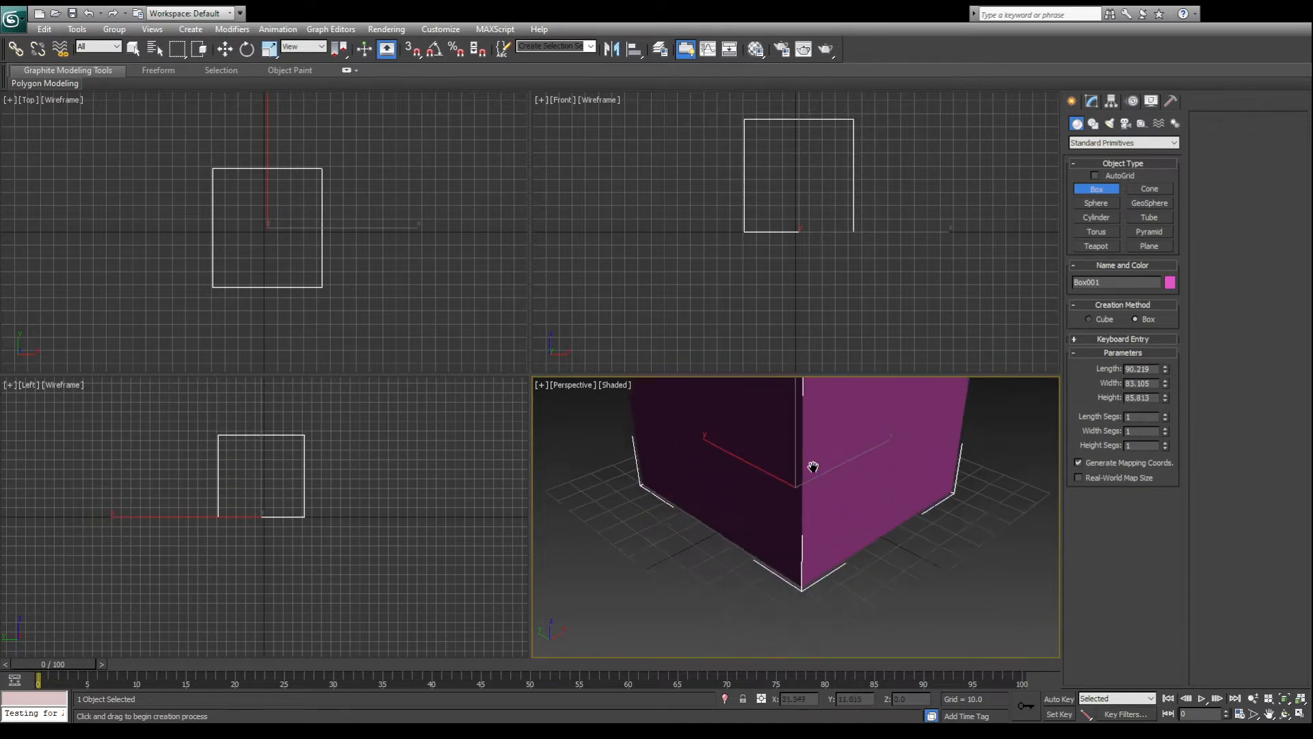
scroll(786, 522, "down", 6)
key("alt+w")
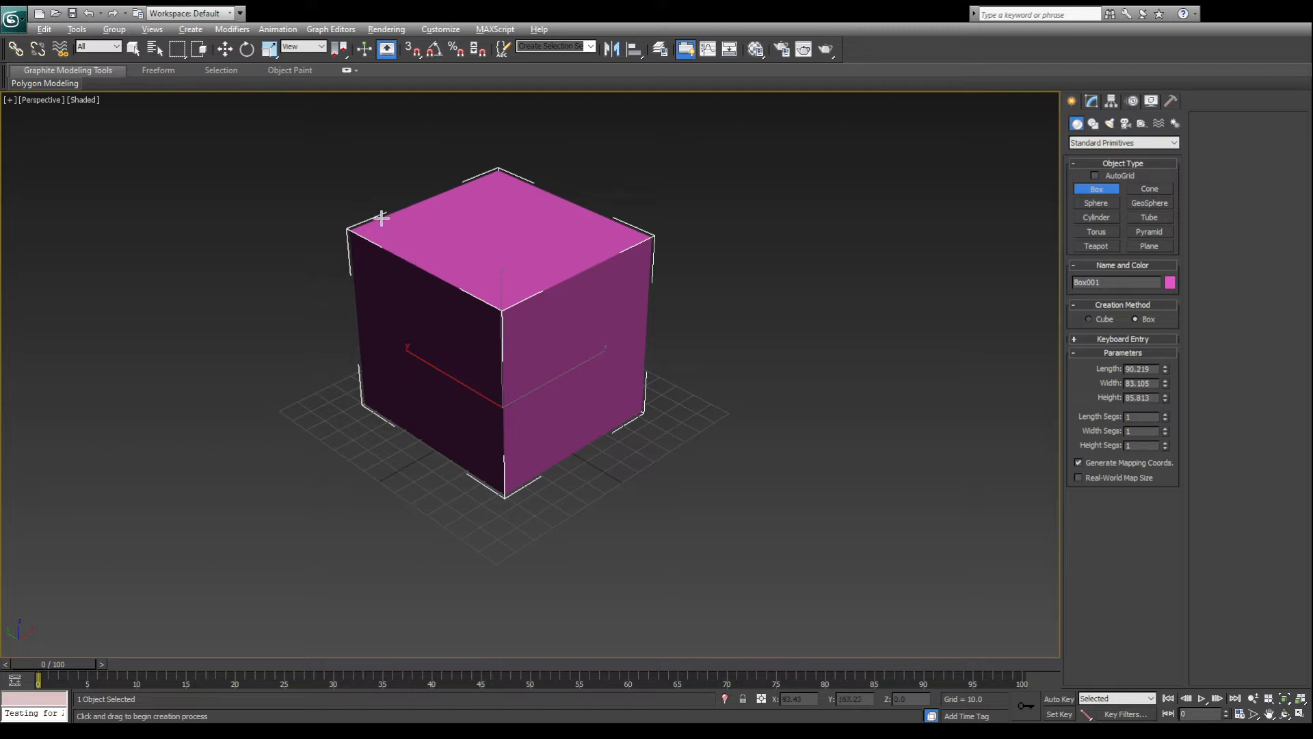
middle_click_drag(587, 328, 530, 340)
scroll(434, 346, "down", 3)
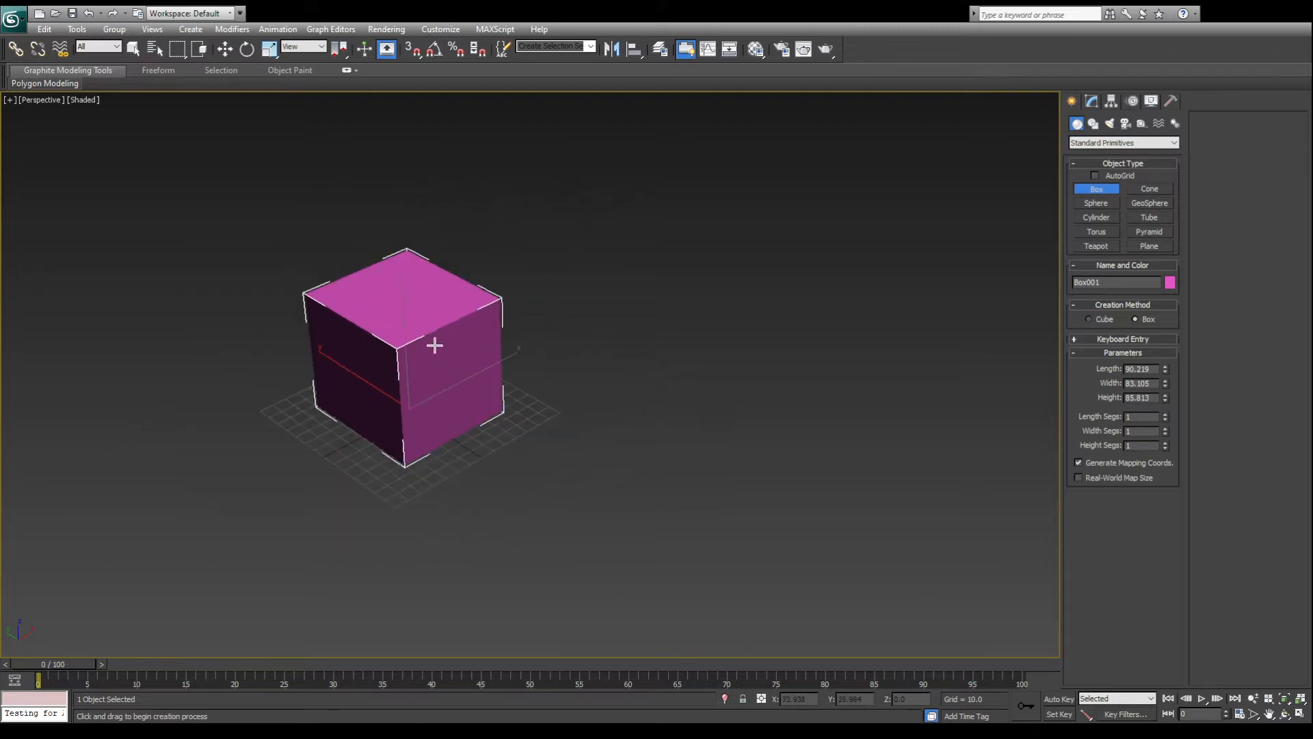
Leave box creation, clear the selection, reselect the box with the Select Object tool and orbit around it
key("w")
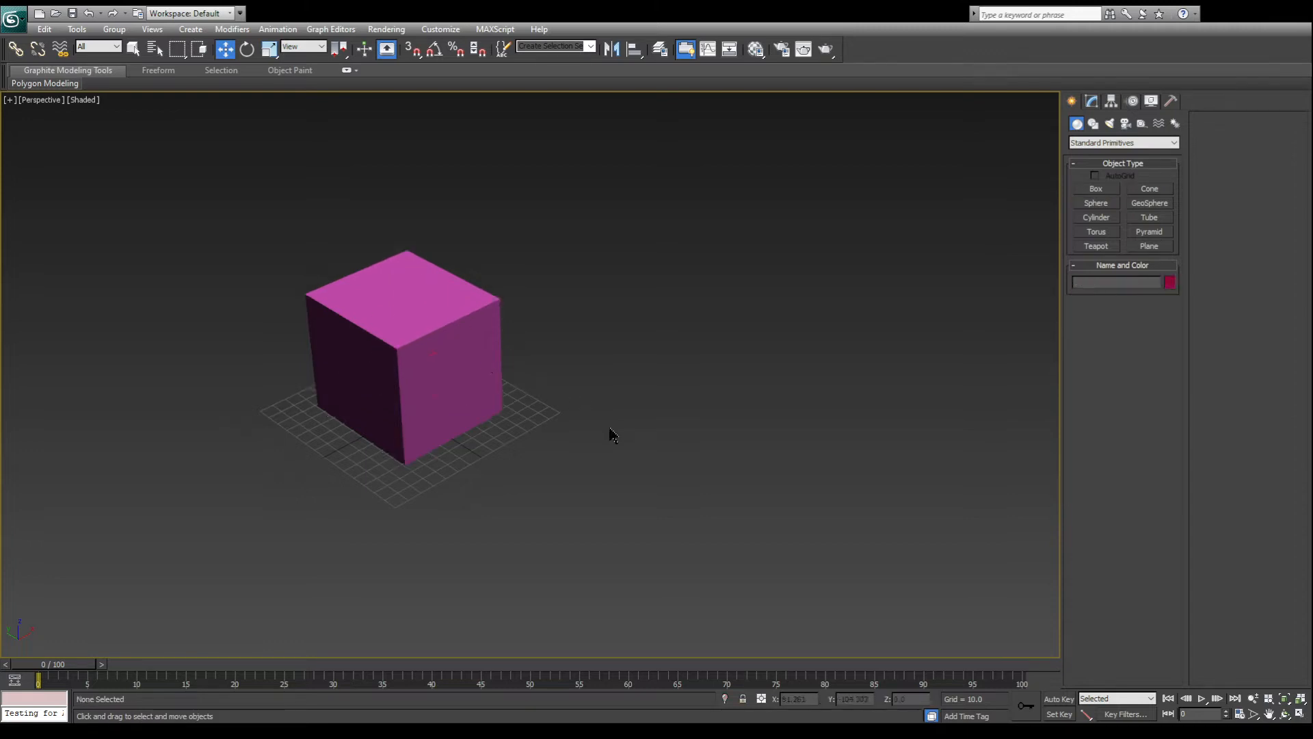
left_click(300, 251)
left_click(134, 49)
left_click(439, 355)
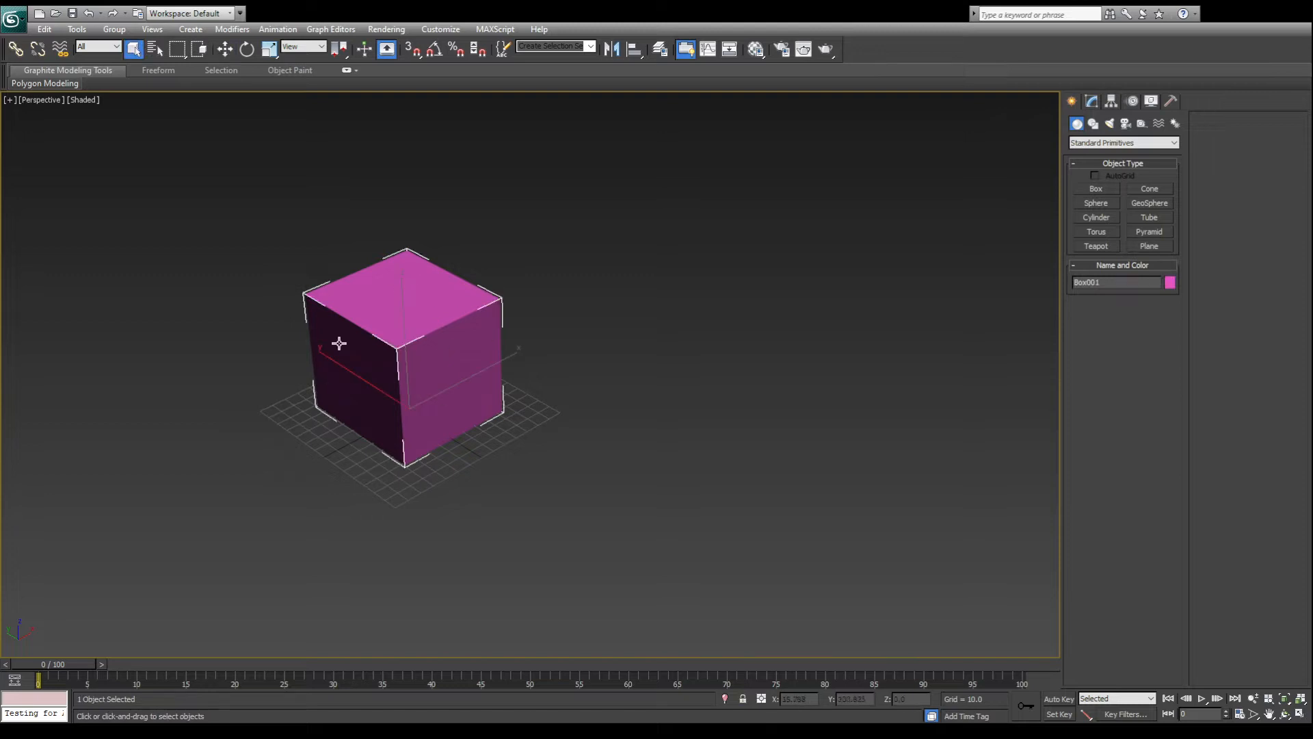
middle_click_drag(375, 395, 557, 437, "alt")
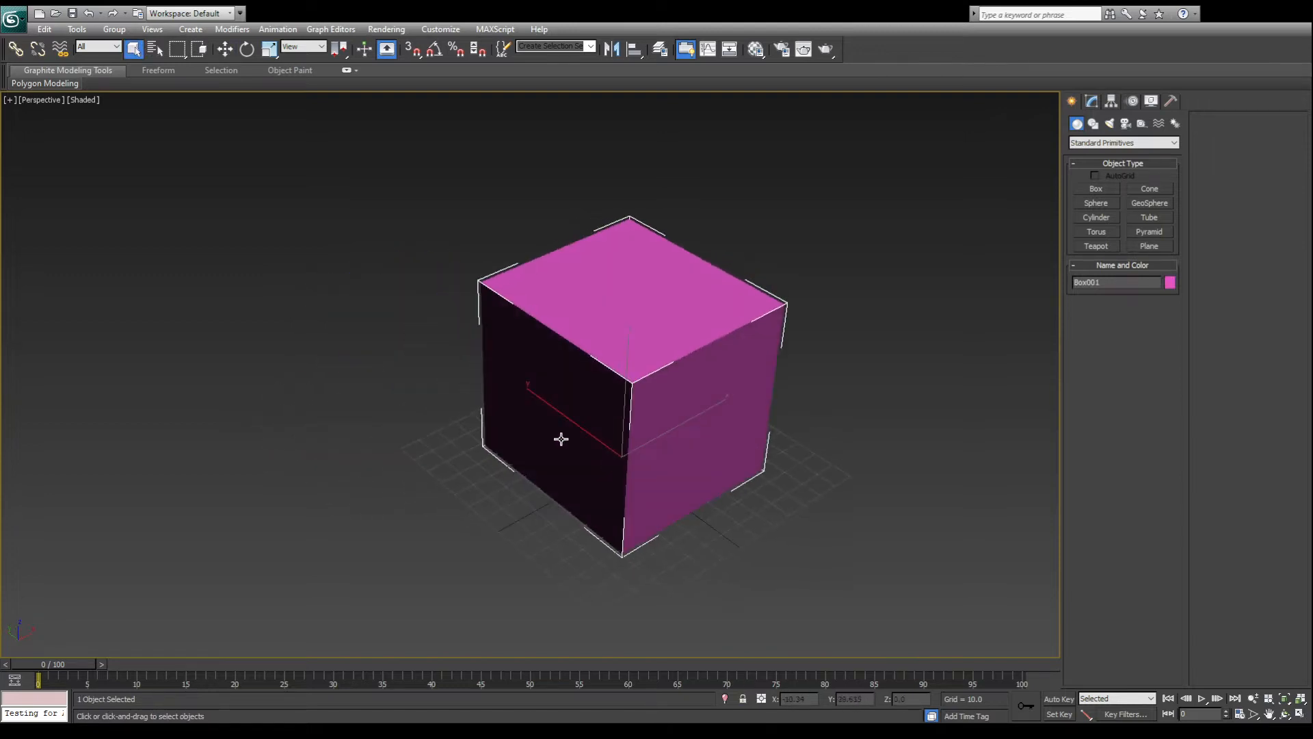
Move the box freely along its axes to about X -27, Y -10, Z 37 with the Move tool
left_click(226, 50)
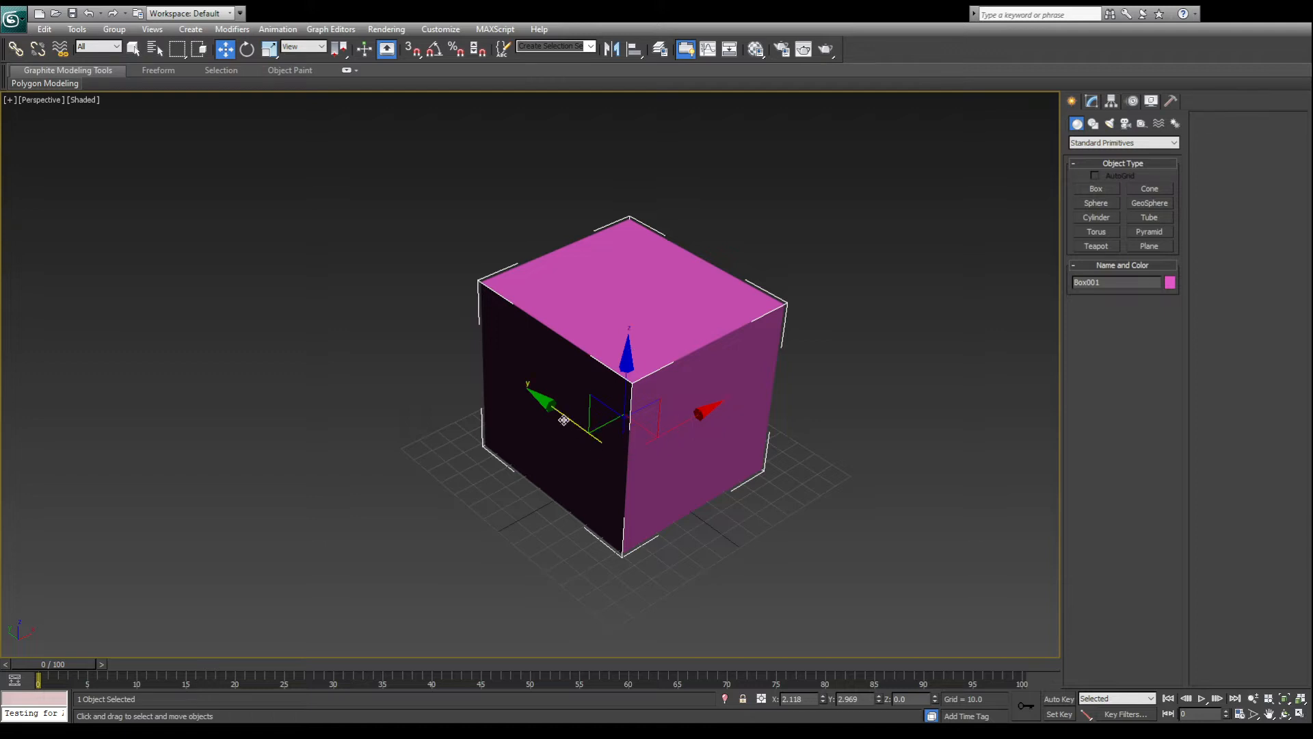
mouse_move(582, 421)
left_mouse_down()
mouse_move(352, 248)
mouse_move(722, 487)
mouse_move(422, 369)
mouse_move(381, 370)
mouse_move(663, 505)
mouse_move(570, 429)
left_mouse_up()
left_click_drag(660, 399, 561, 262)
left_click_drag(742, 356, 632, 365)
scroll(633, 364, "down", 3)
middle_click_drag(578, 375, 452, 349)
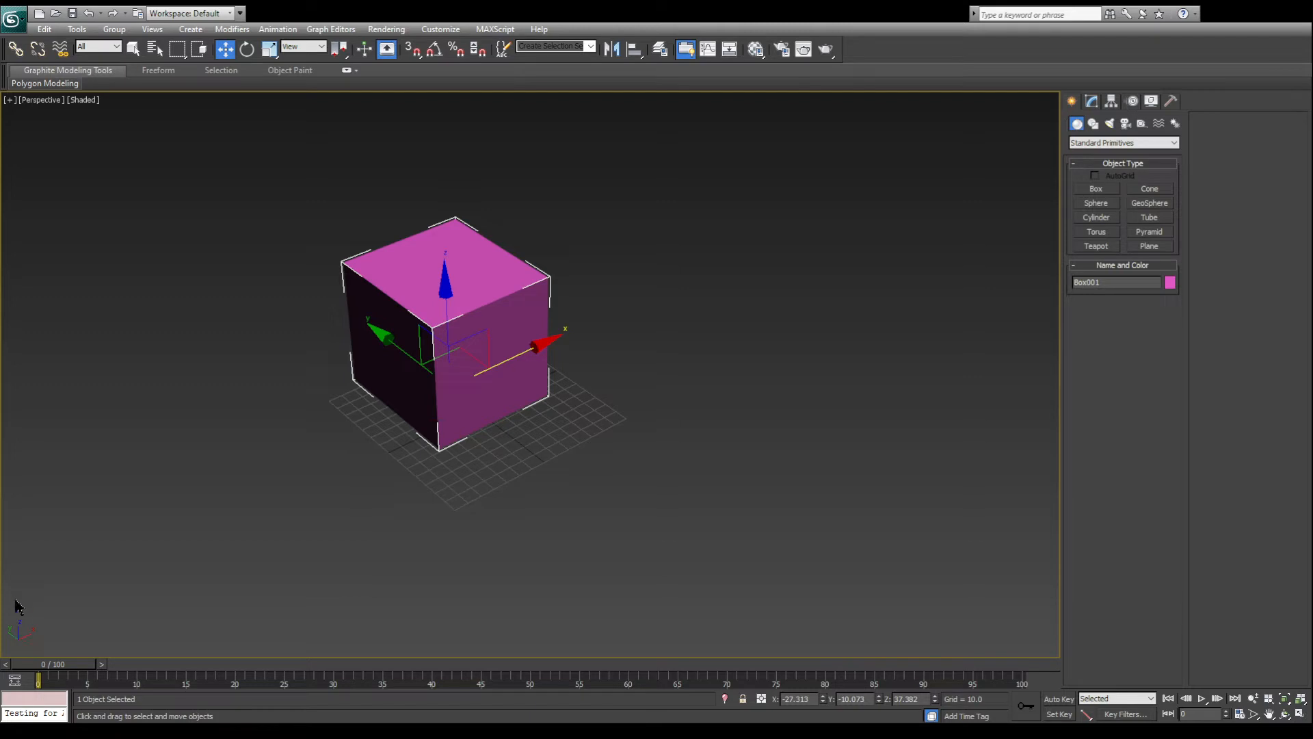
middle_click_drag(233, 555, 31, 643, "alt")
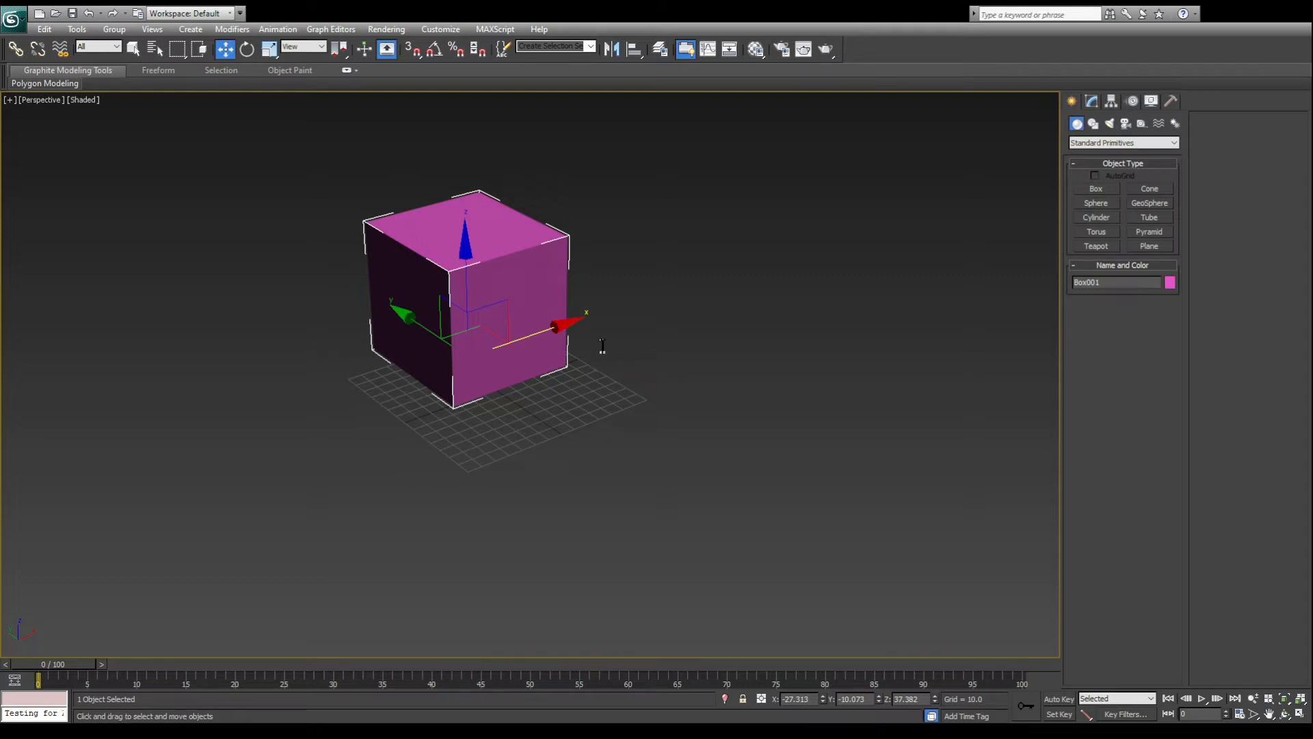
Reset the box's X, Y and Z position to 0 to place it at the grid's origin
right_click(823, 699)
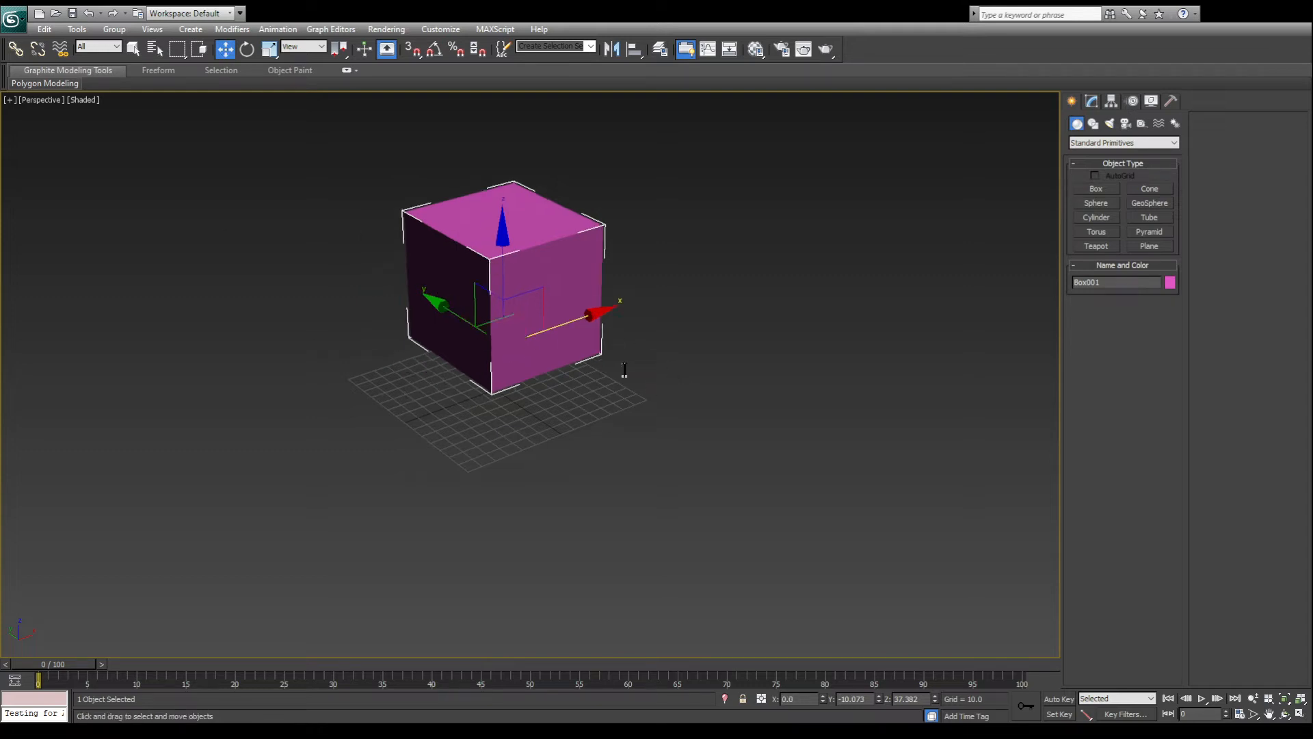
right_click(879, 699)
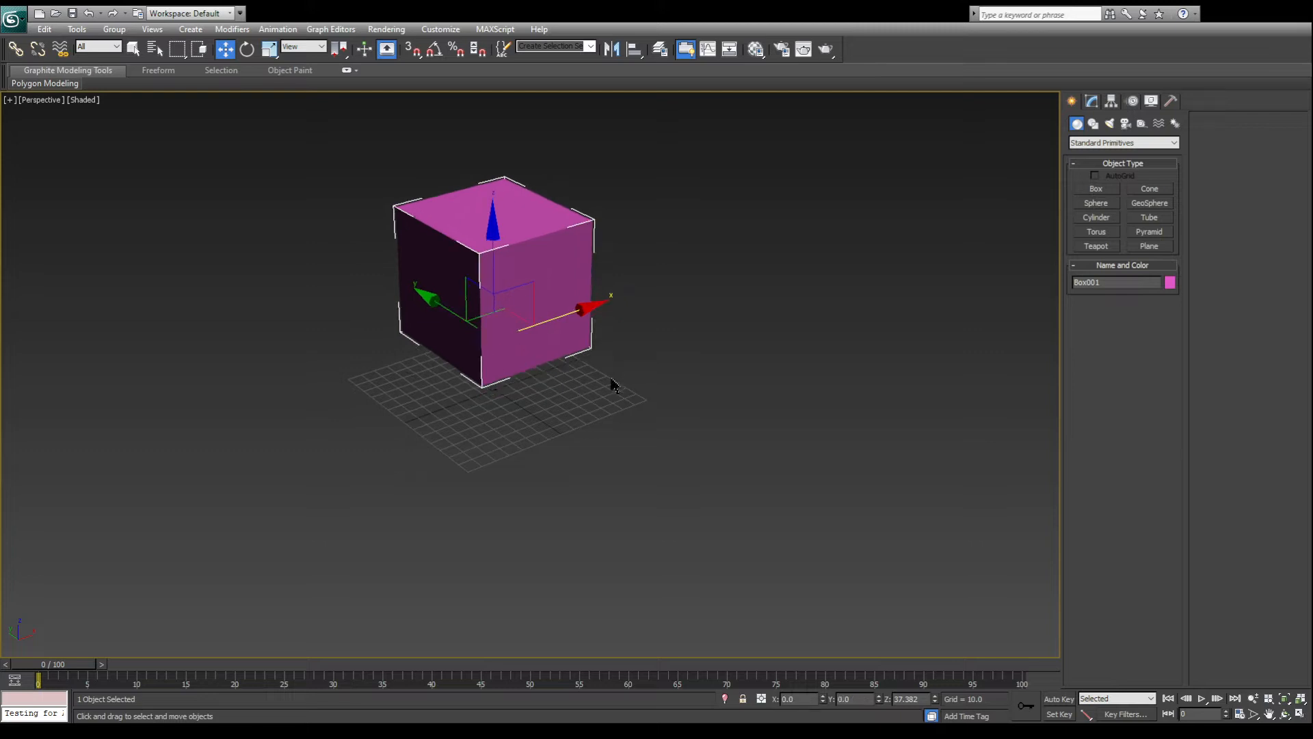
right_click(935, 700)
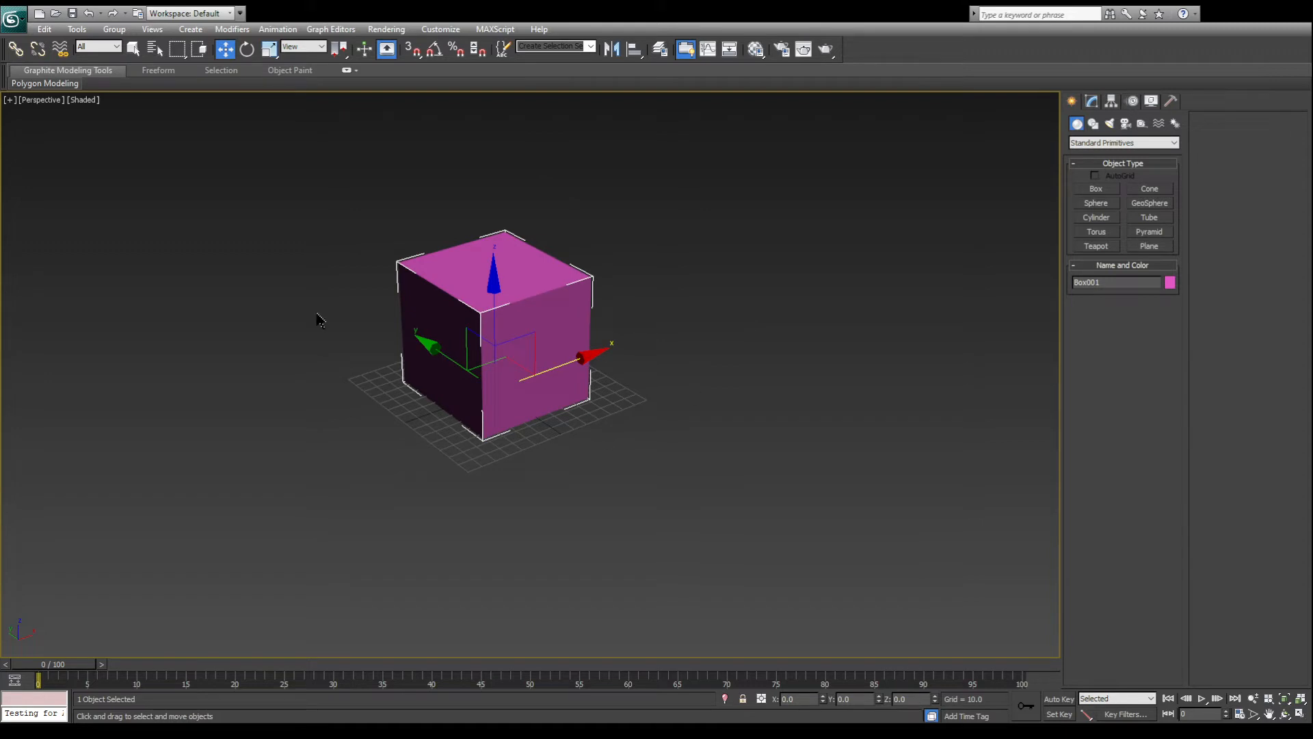
Move the box away to about X 153, Y -51, Z 65 and reset all three coordinates to 0
left_click_drag(478, 352, 559, 193)
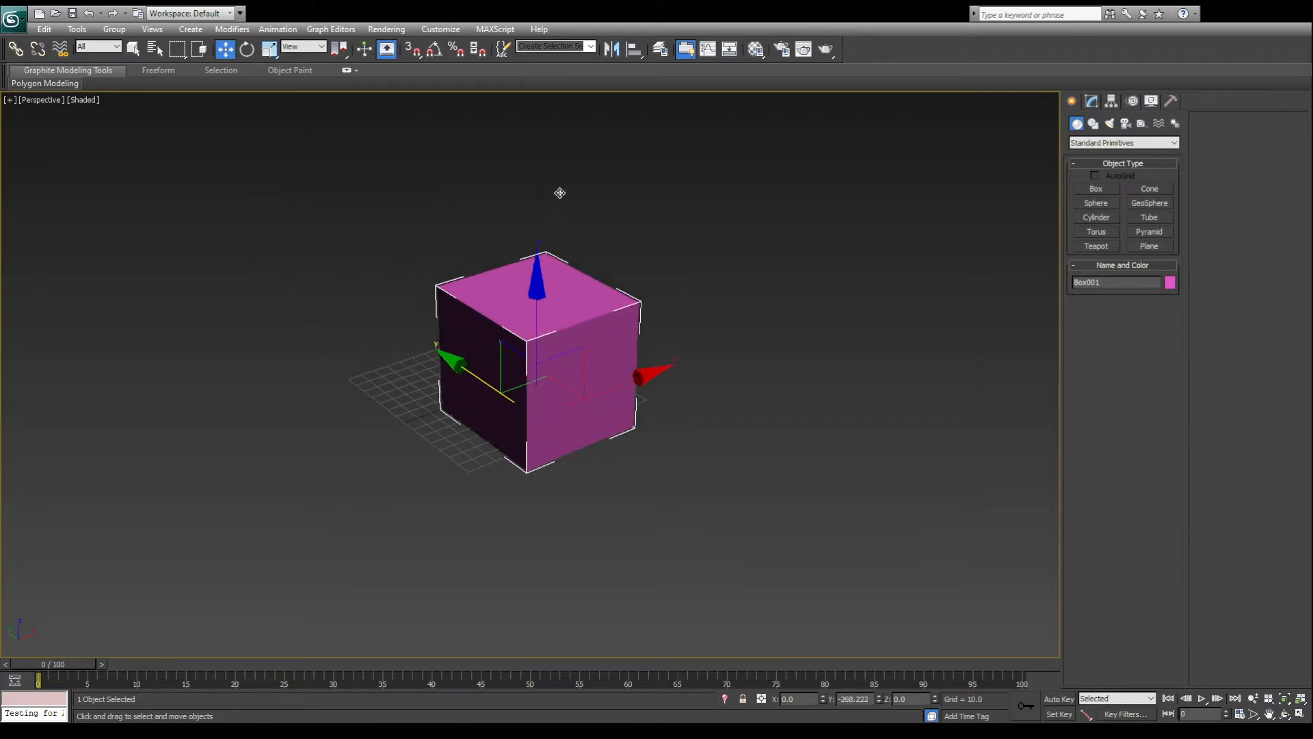
left_click_drag(556, 382, 752, 493)
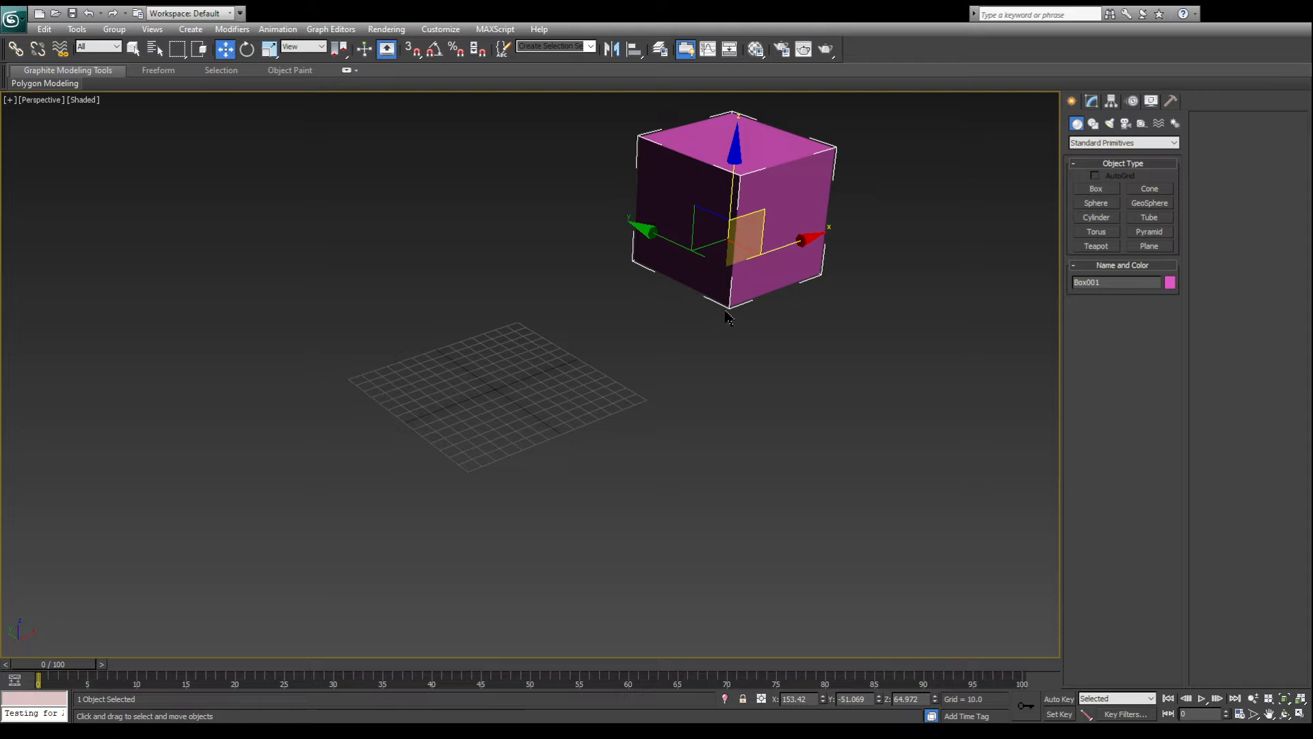
mouse_move(823, 701)
left_mouse_down()
mouse_move(809, 586)
mouse_move(821, 708)
left_mouse_up()
right_click(821, 703)
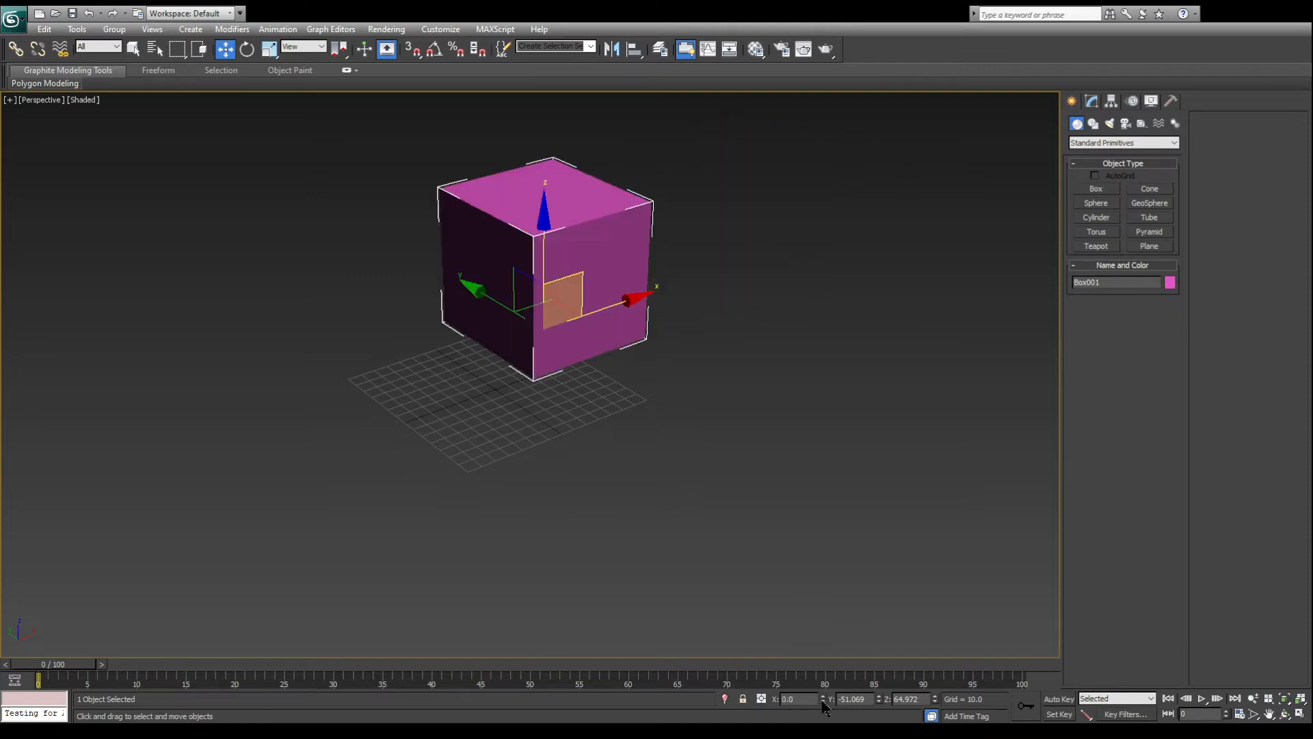
right_click(879, 701)
right_click(935, 701)
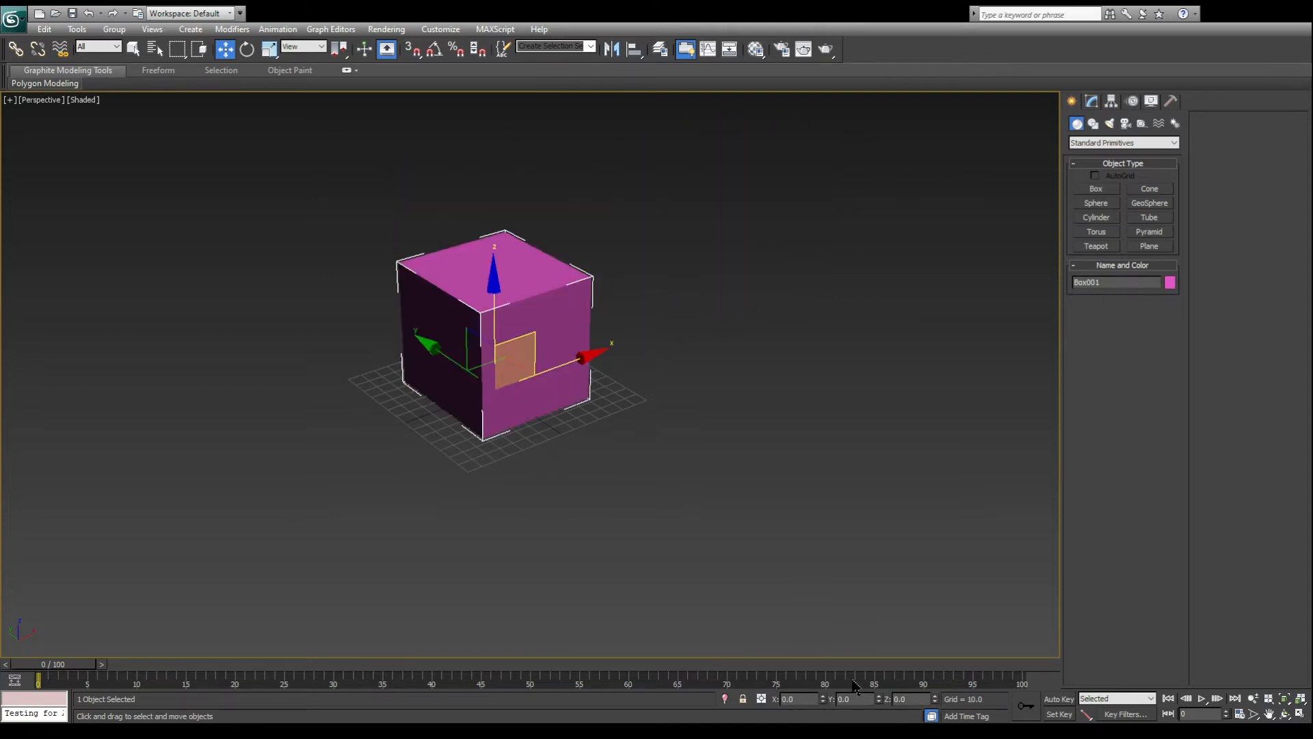
middle_click_drag(510, 411, 506, 417, "alt")
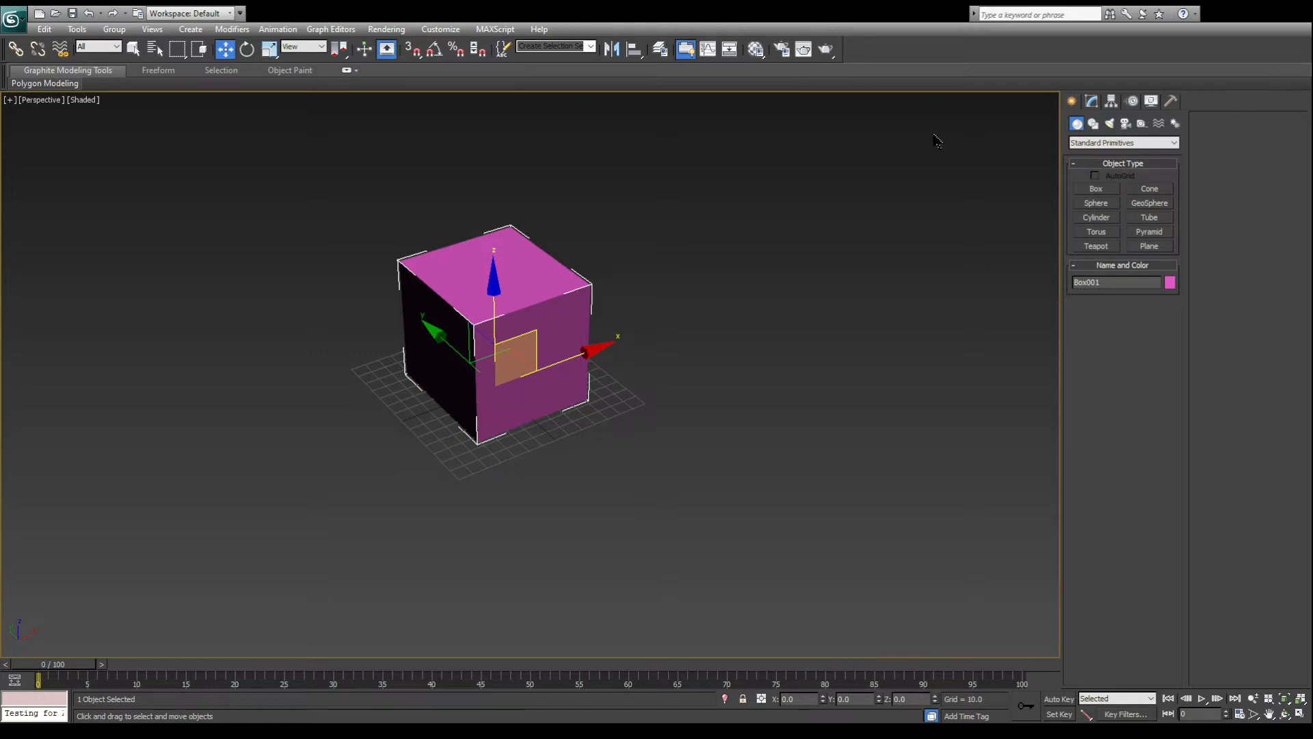
Open the box's parameters for modification and set its length, width and height to 100 each
left_click(1091, 102)
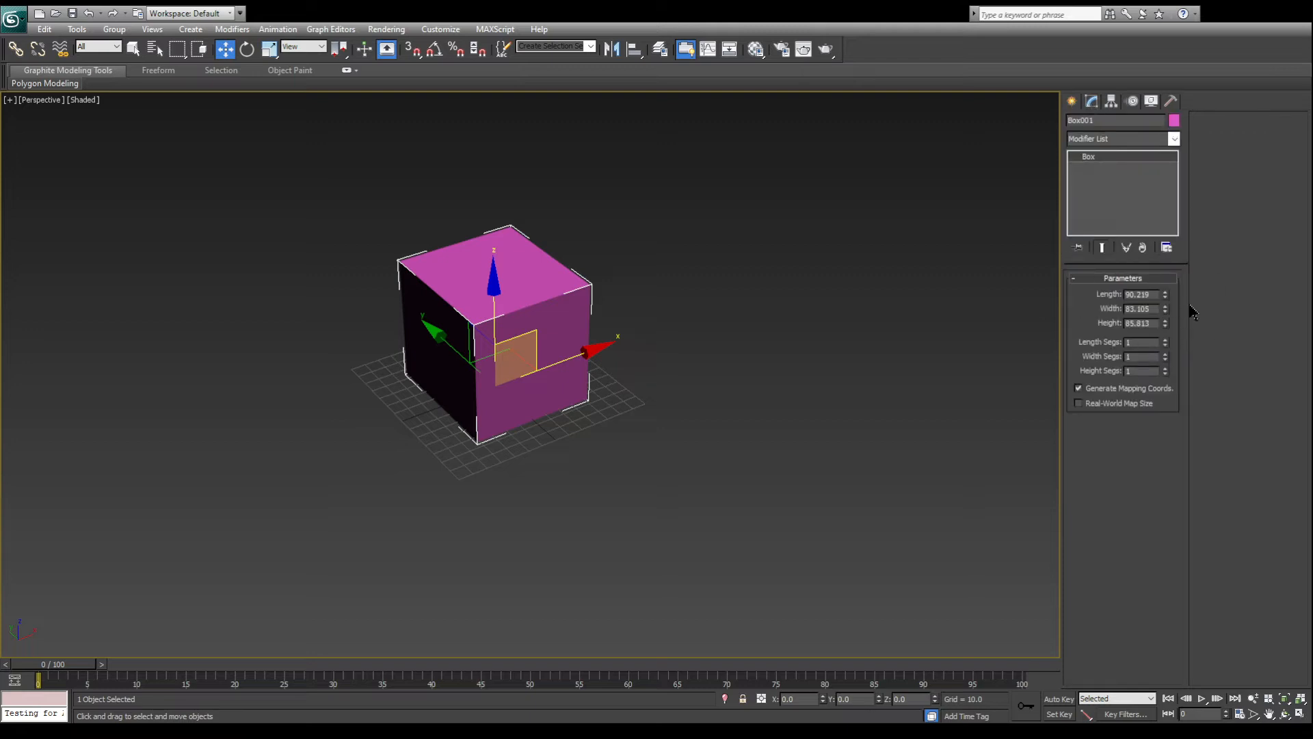
left_click(1141, 294)
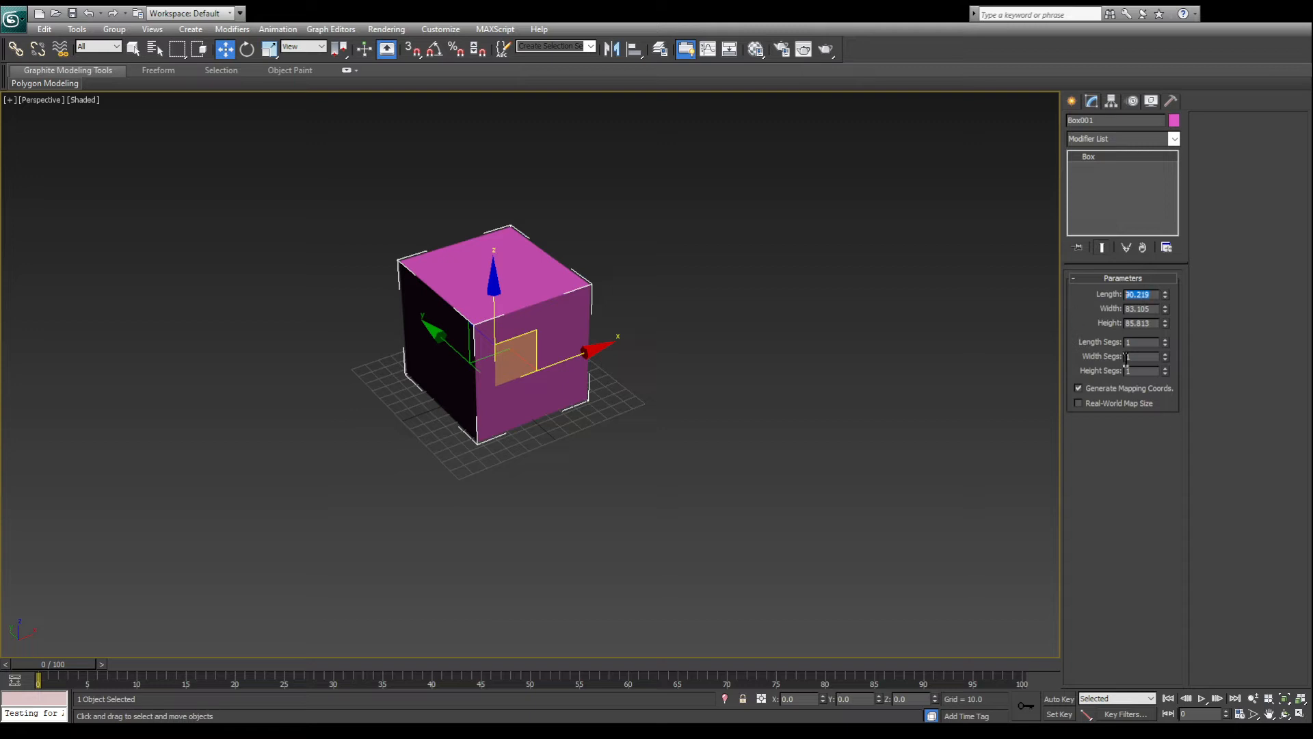
left_click(1155, 308)
key("Tab")
left_click(1154, 294)
type("100")
left_click(1156, 309)
type("100")
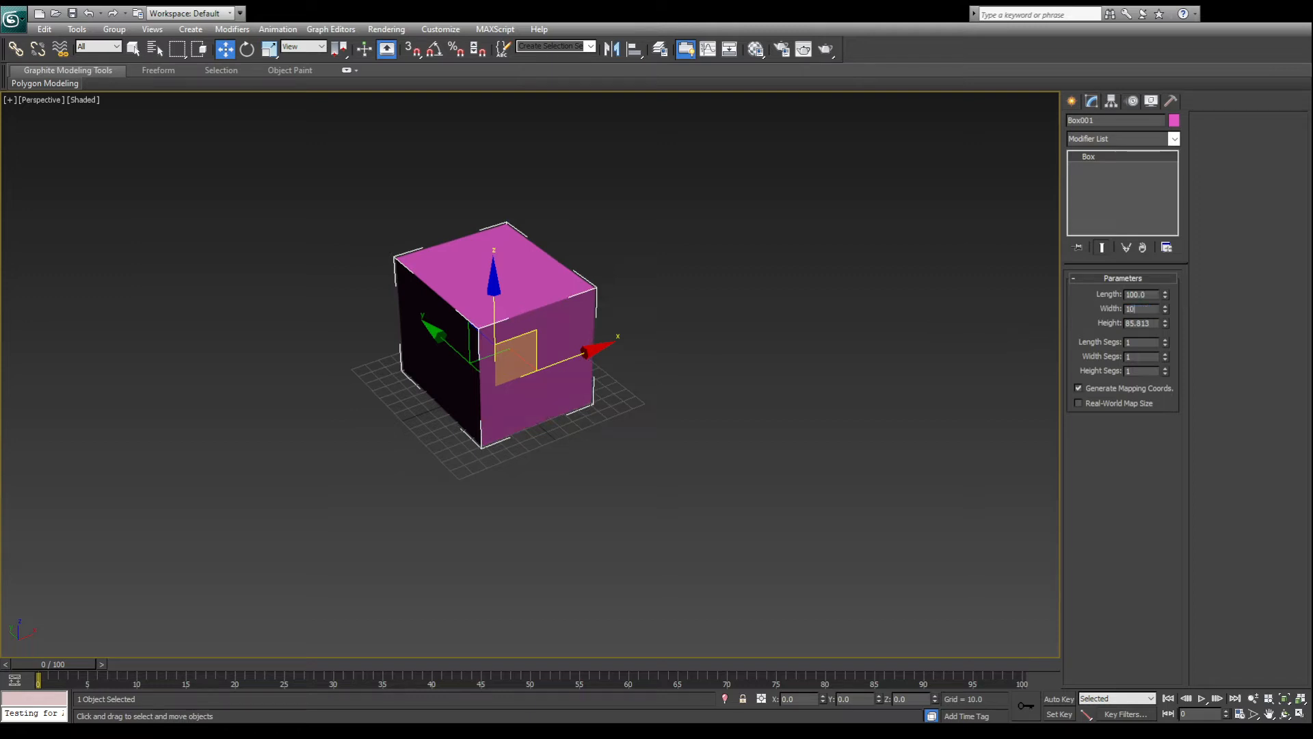
key("Return")
left_click(1156, 323)
type("100")
key("Return")
middle_click_drag(513, 445, 629, 470, "alt")
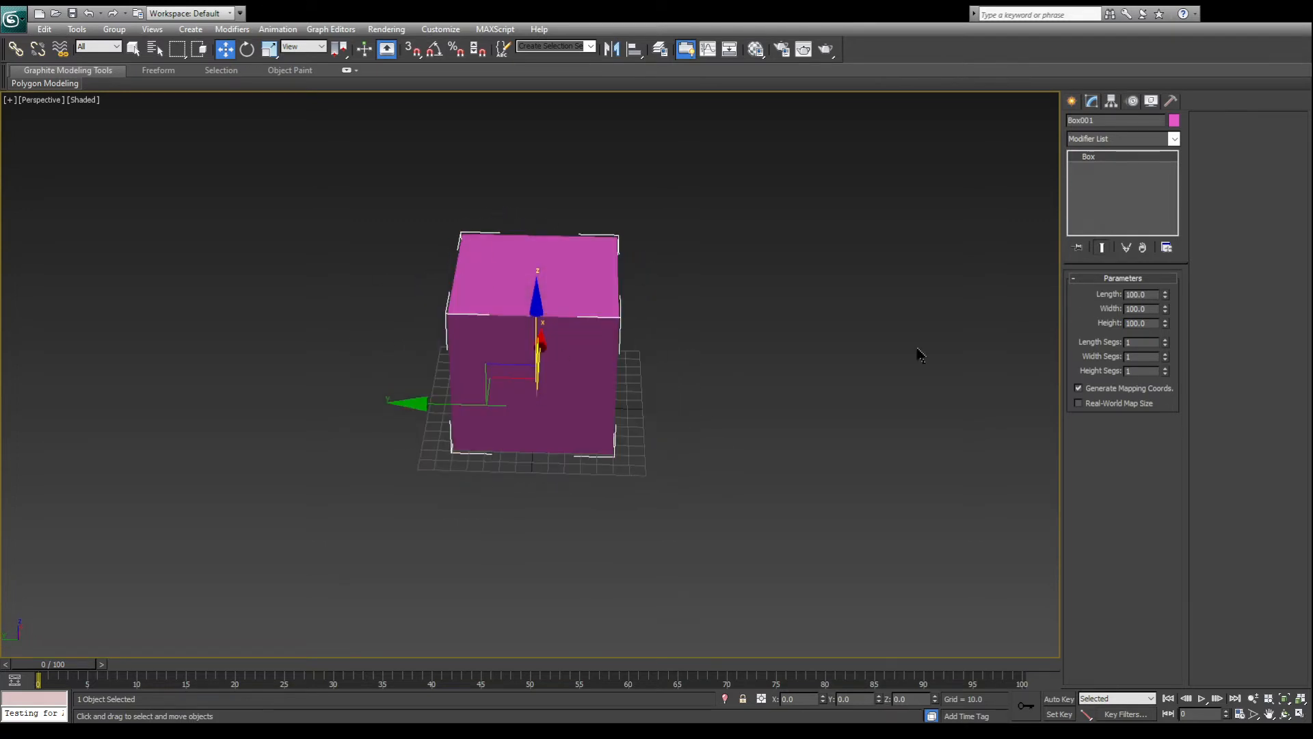
middle_click_drag(949, 371, 634, 351, "alt")
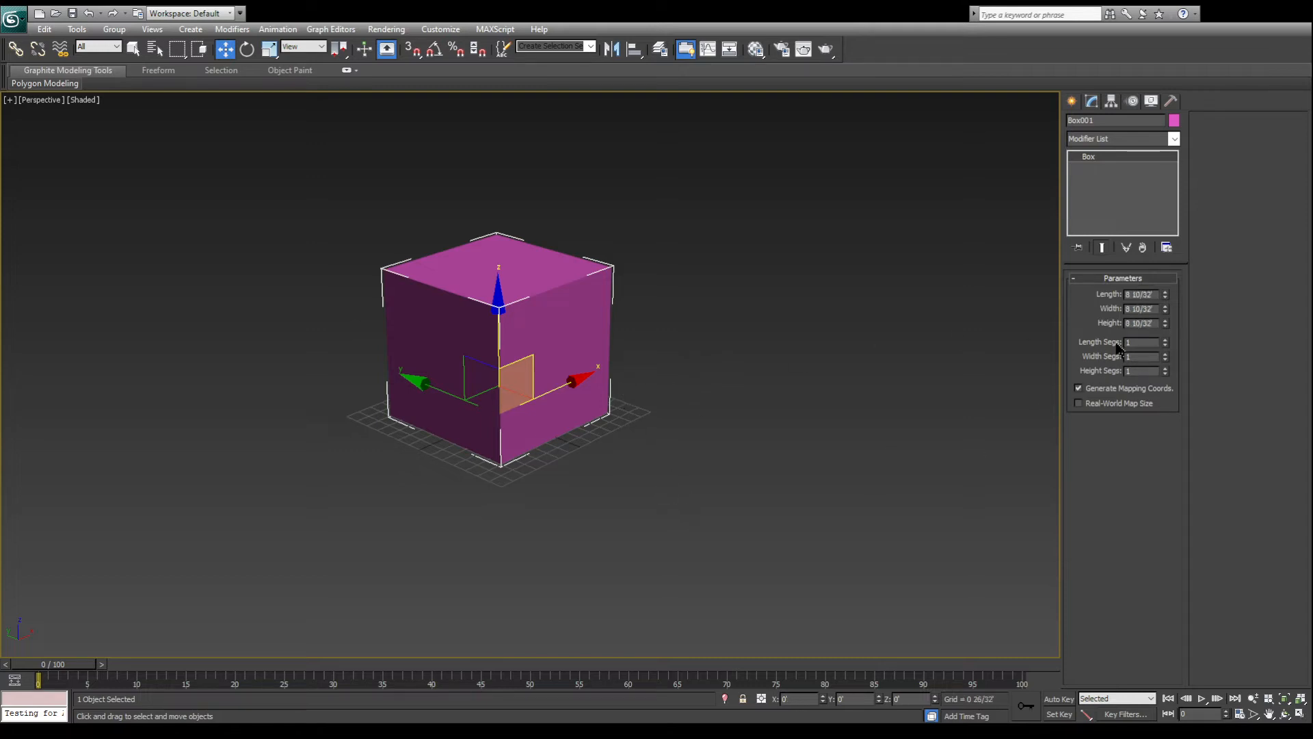
Examine the box's length, width and height values as displayed in fractional feet
left_click_drag(1153, 297, 965, 397)
left_click_drag(1150, 310, 1008, 339)
left_click_drag(1150, 322, 1122, 324)
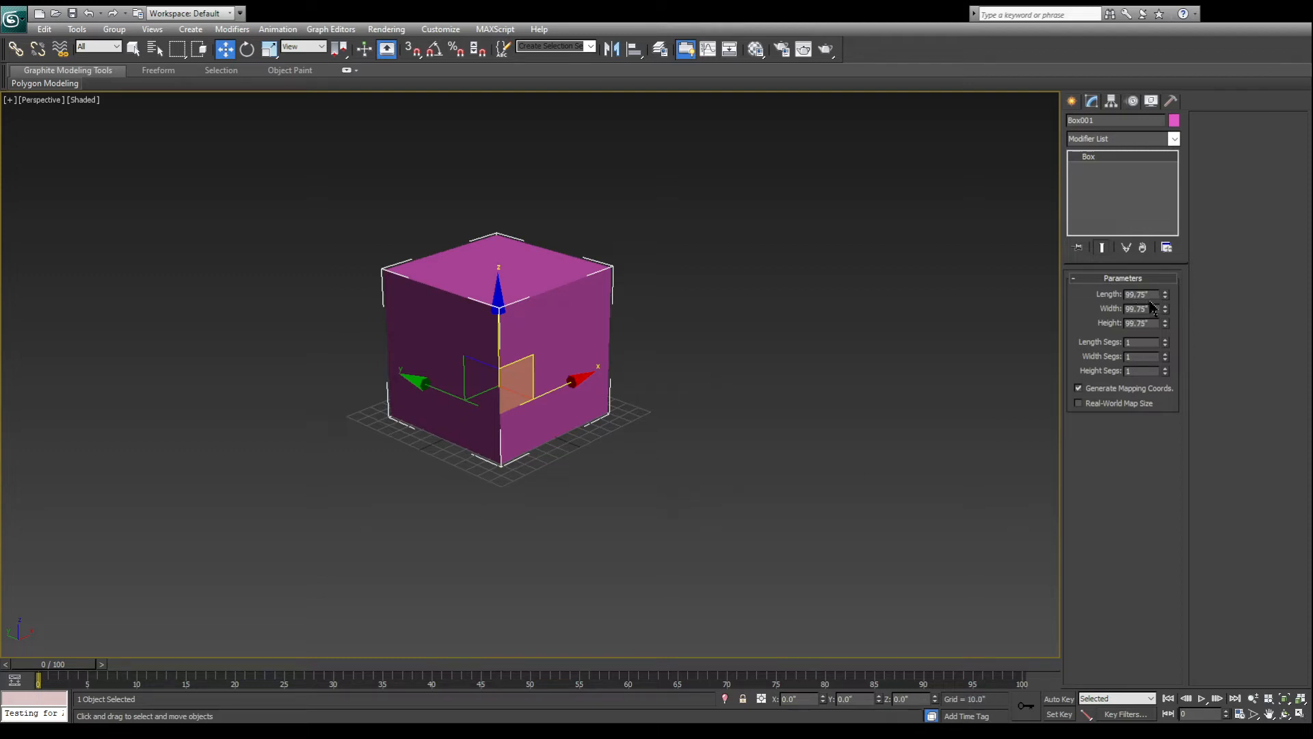
Set the box's length, width and height to 50 inches each
left_click_drag(1151, 293, 906, 429)
type("50")
key("Tab")
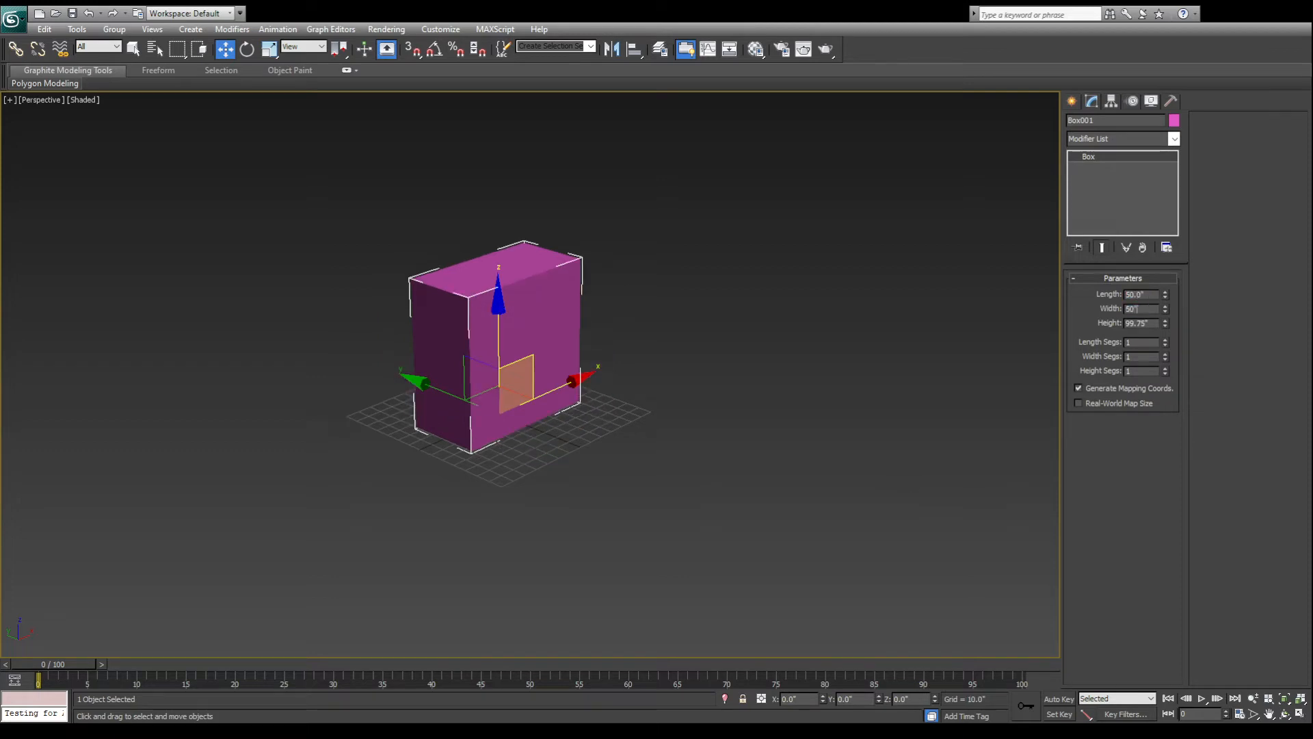
type("50")
key("Tab")
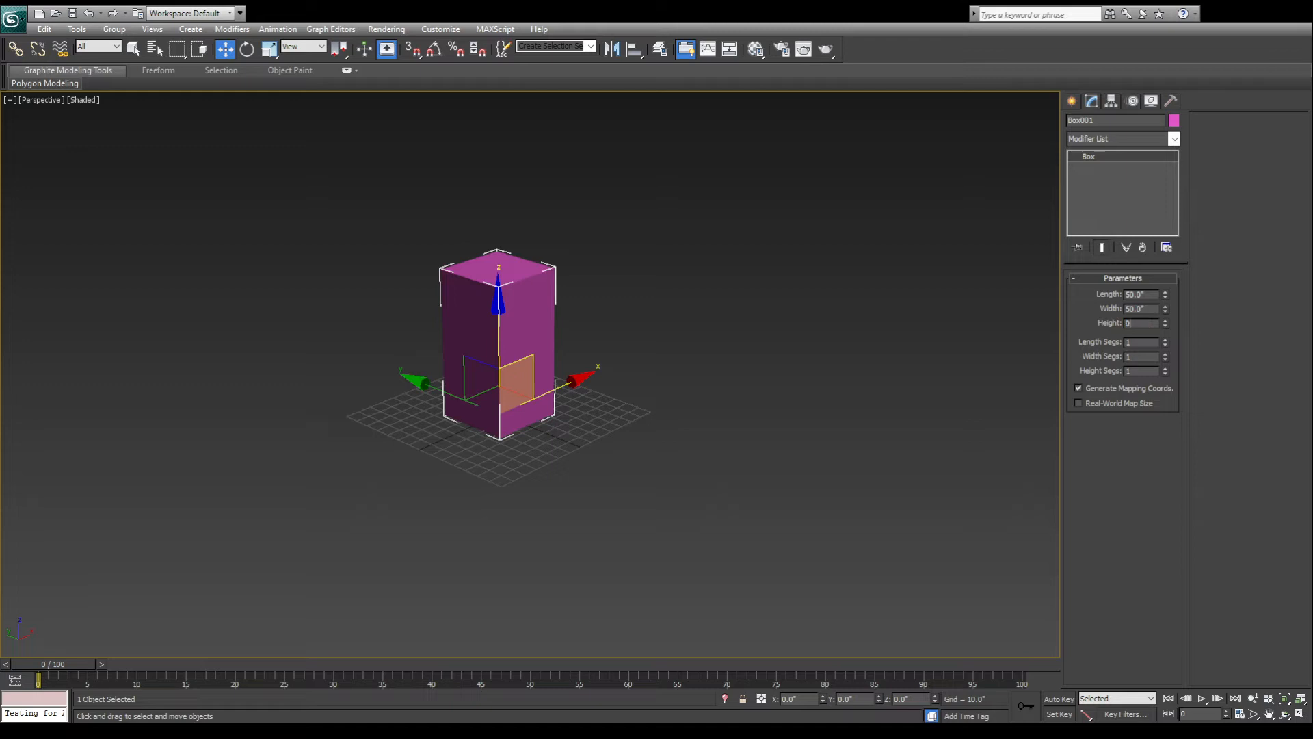
key("Return")
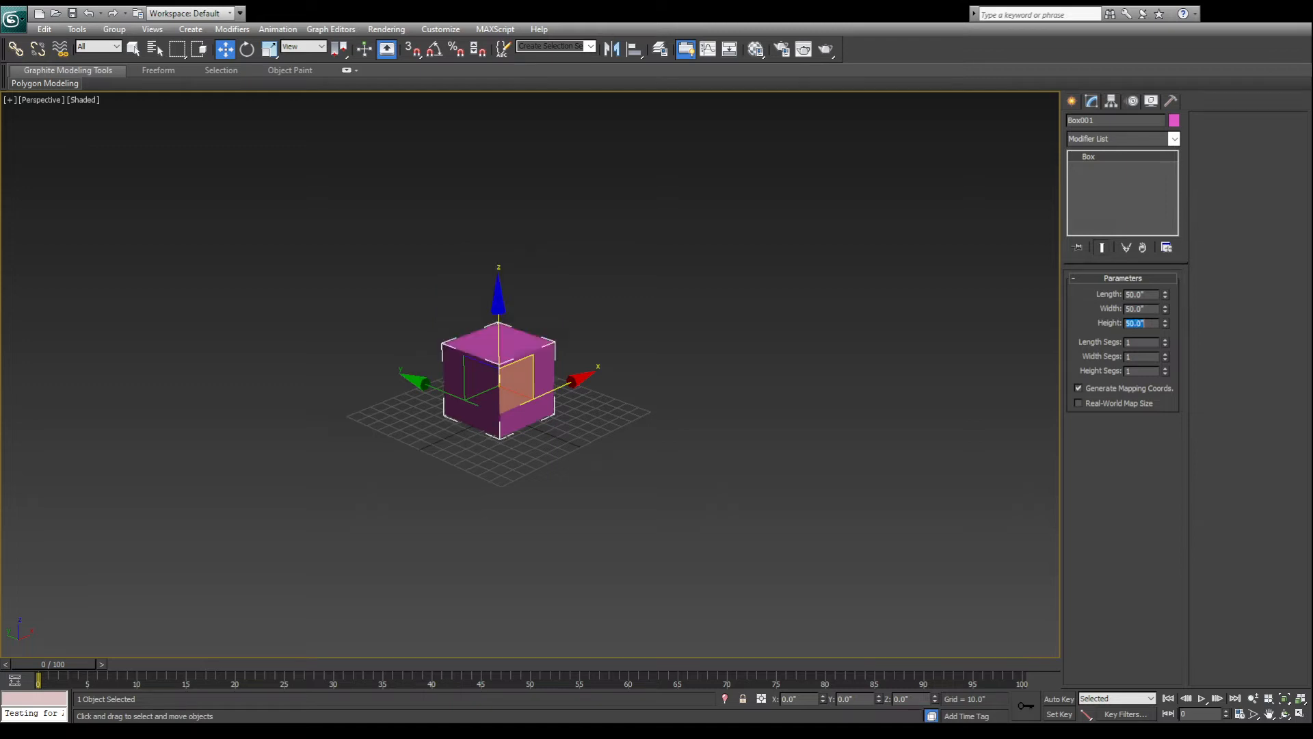
Frame the resized box, orbit and zoom out around it, and return to the Standard Primitives creation options
key("z")
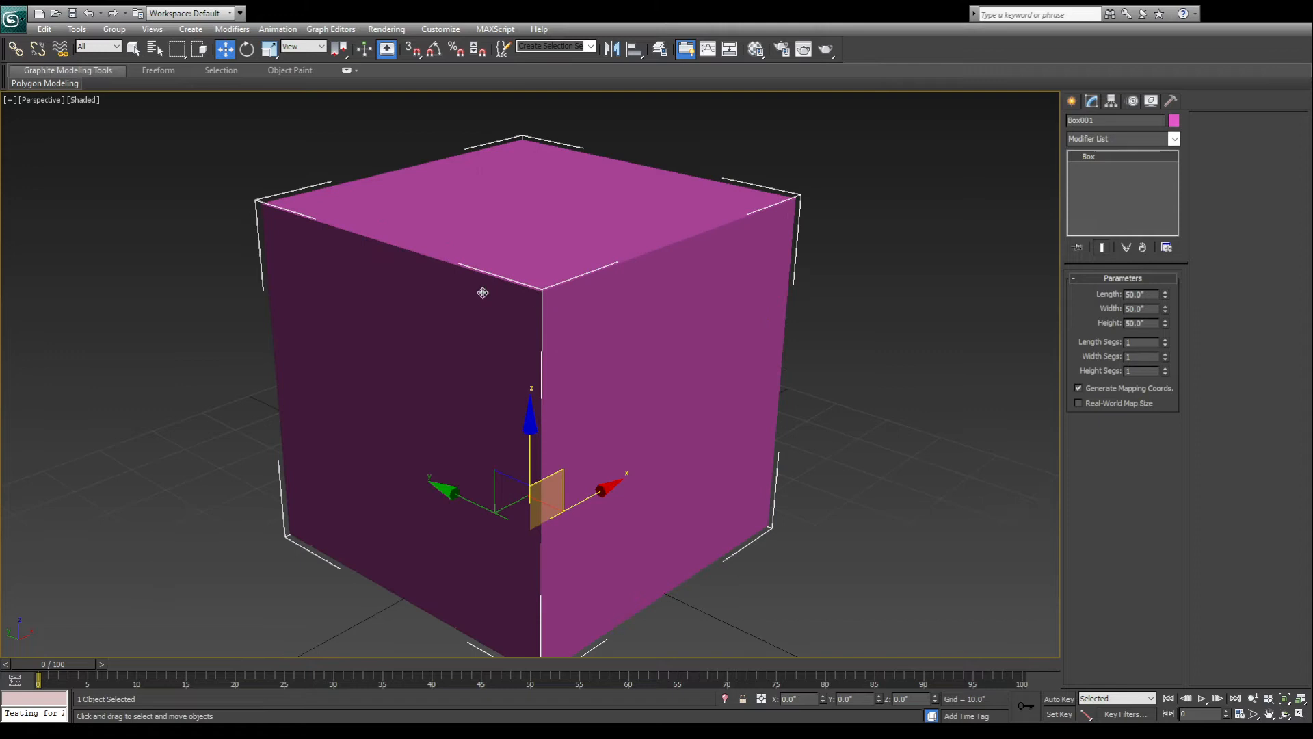
middle_click_drag(568, 234, 707, 392, "alt")
scroll(690, 340, "down", 5)
left_click(1072, 101)
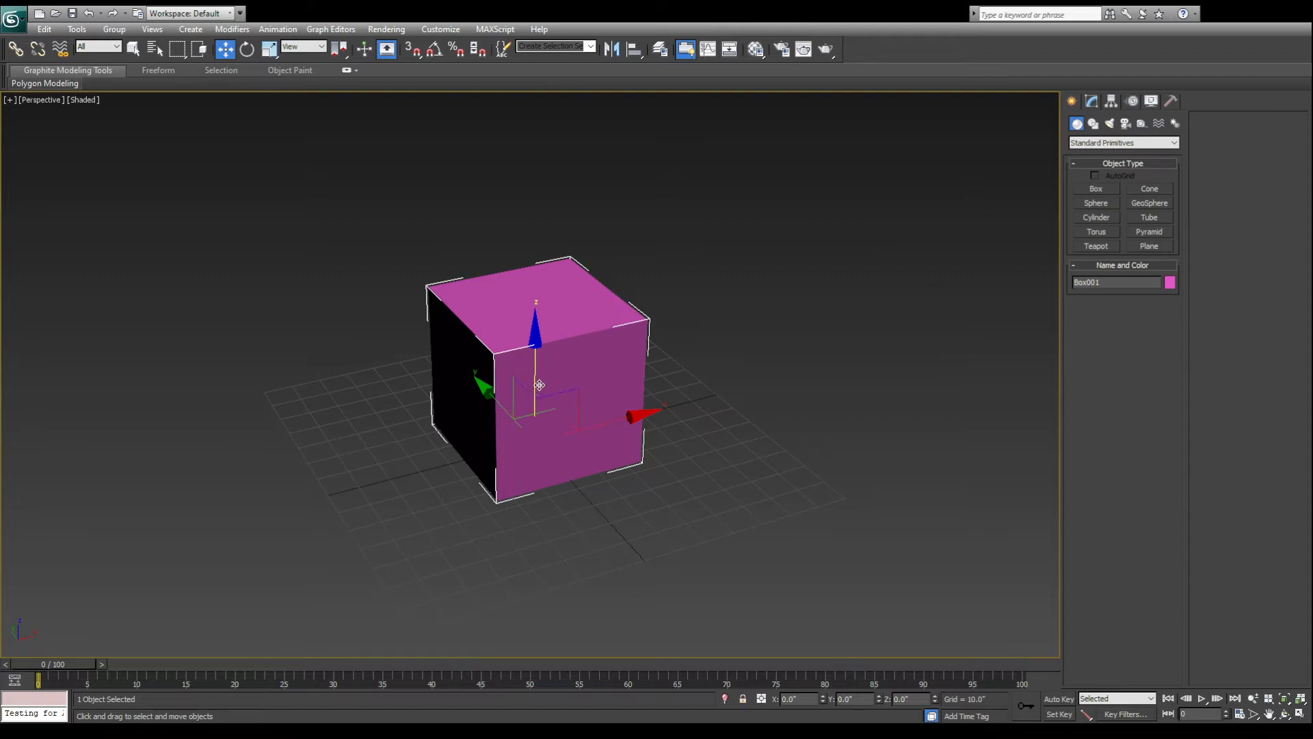
middle_click_drag(886, 241, 944, 315, "alt")
left_click(1150, 189)
left_click_drag(818, 446, 835, 504)
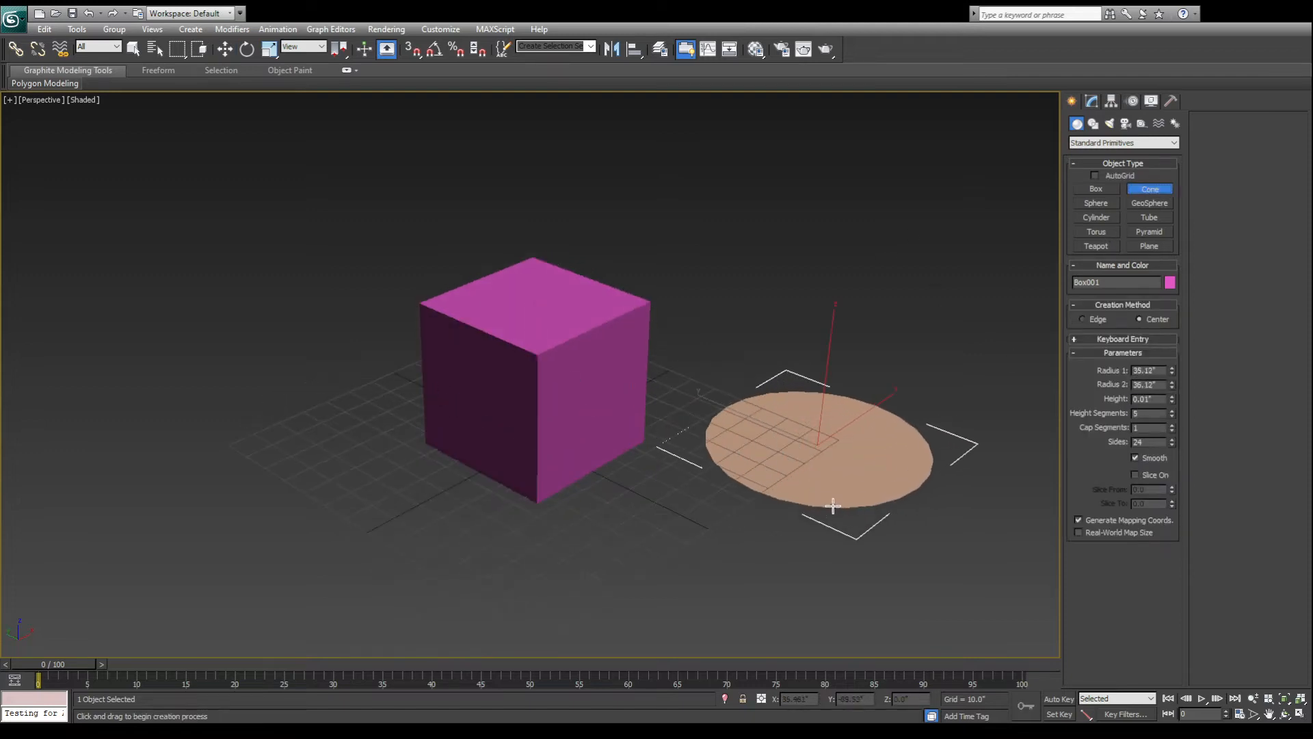
left_click(862, 235)
left_click(867, 236)
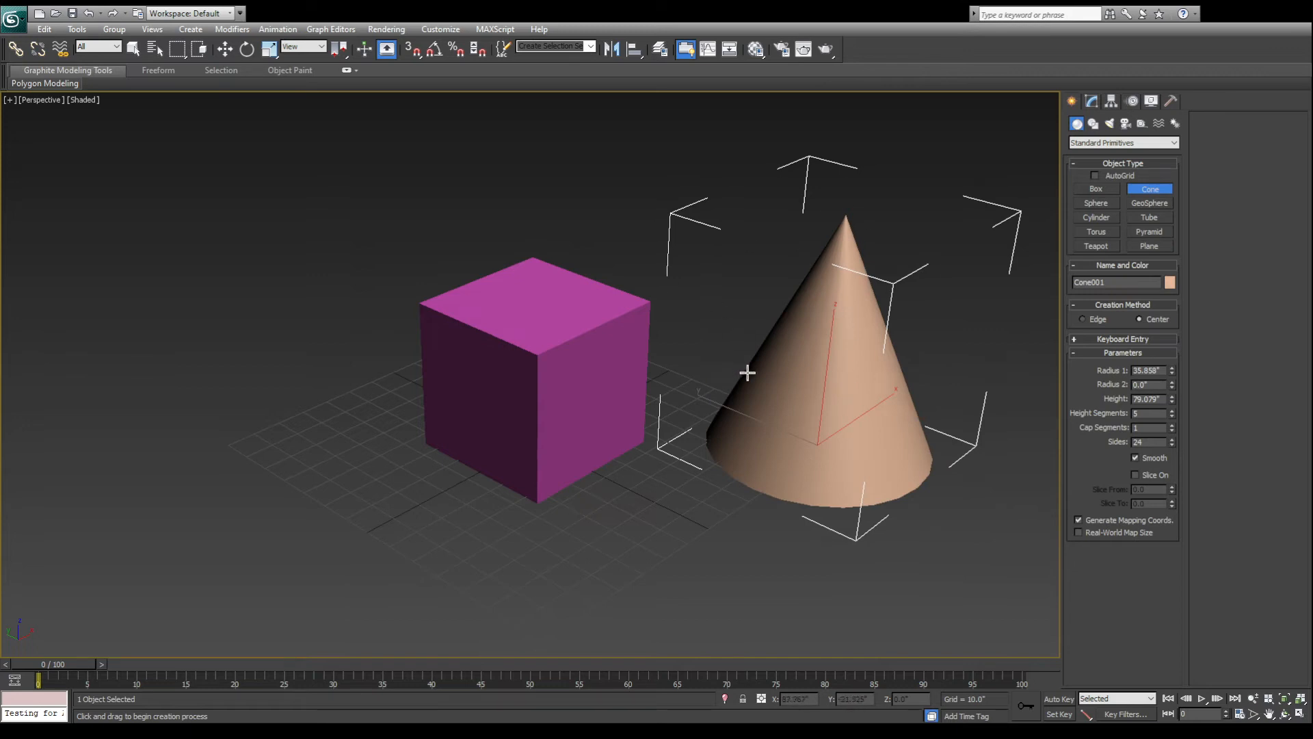
key("Delete")
Create a pointed cone beside the box, with a base radius of about 39 inches and a height of about 62 inches
left_click_drag(789, 367, 828, 421)
left_click(842, 232)
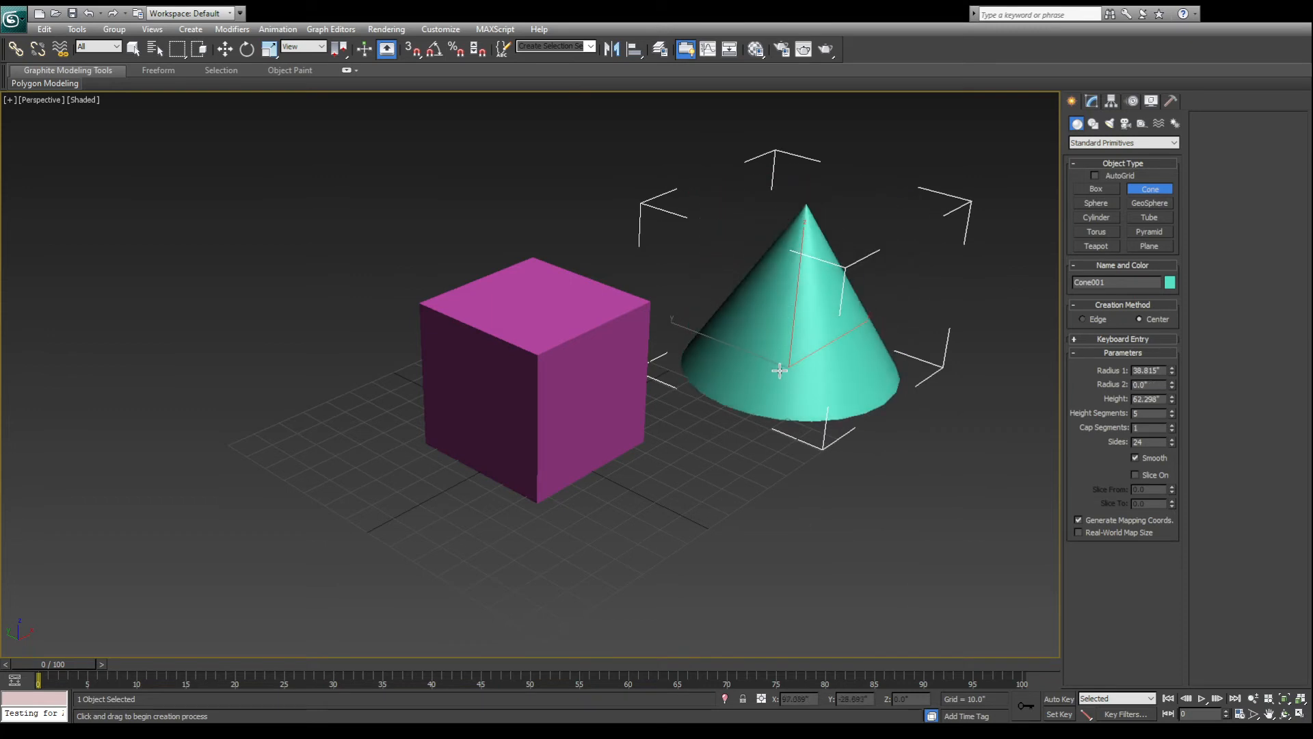
middle_click_drag(782, 490, 724, 445, "alt")
Create a sphere of about 31 inches radius and a geosphere of about 30 inches radius on the open ground near the box
left_click(1097, 203)
middle_click_drag(744, 385, 657, 424, "alt")
left_click_drag(314, 454, 342, 483)
middle_click_drag(382, 501, 374, 453)
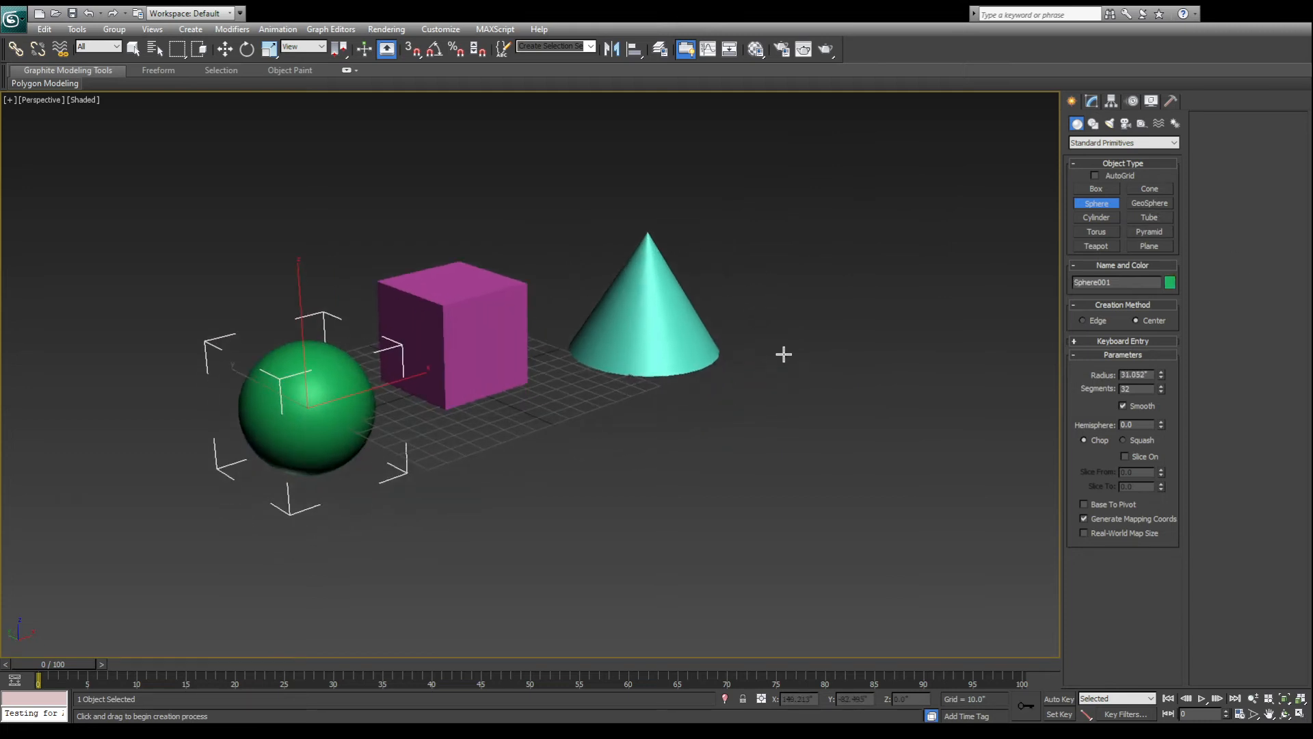
left_click(1151, 219)
left_click_drag(566, 475, 593, 512)
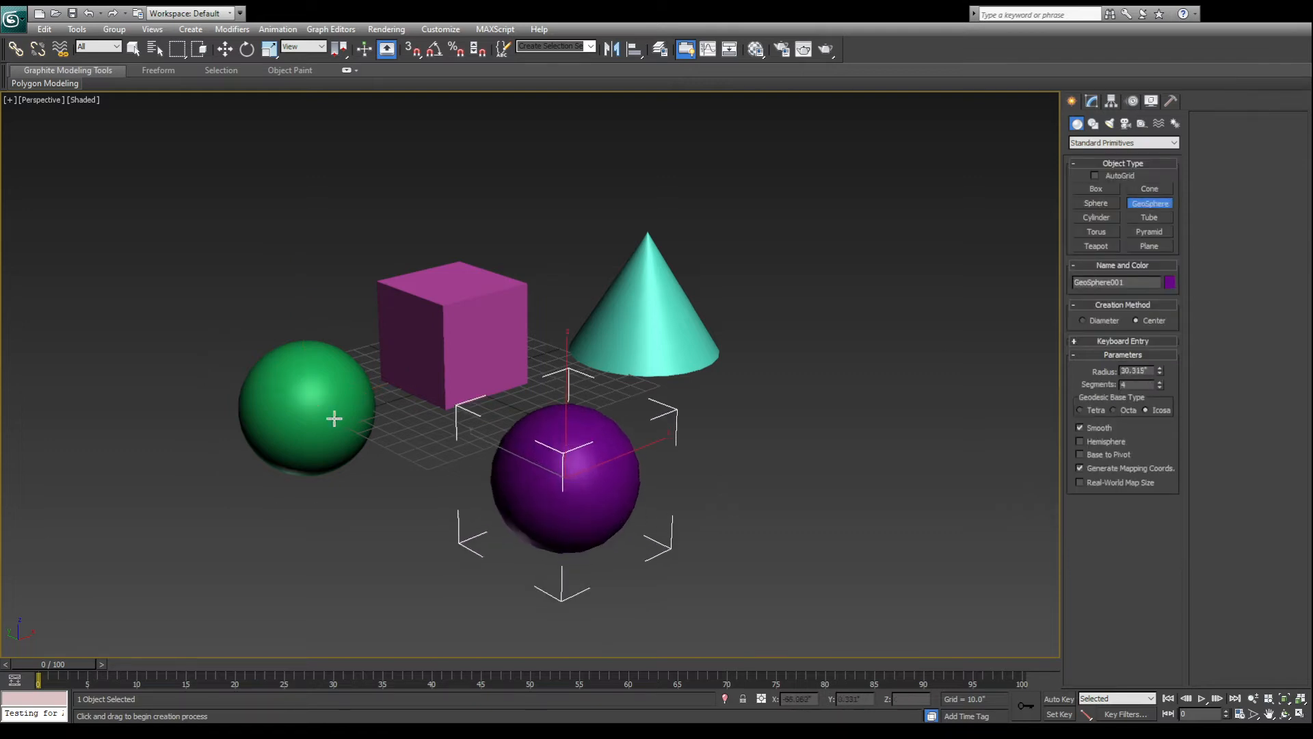
Create a cylinder near the cone, with a radius of about 26 inches and a height of about 74 inches
left_click(1097, 218)
left_click_drag(792, 407, 806, 429)
left_click(813, 263)
Create a tube next to the cylinder, with an outer radius of about 29 inches and an inner radius of about 23 inches
middle_click_drag(844, 488, 756, 499, "alt")
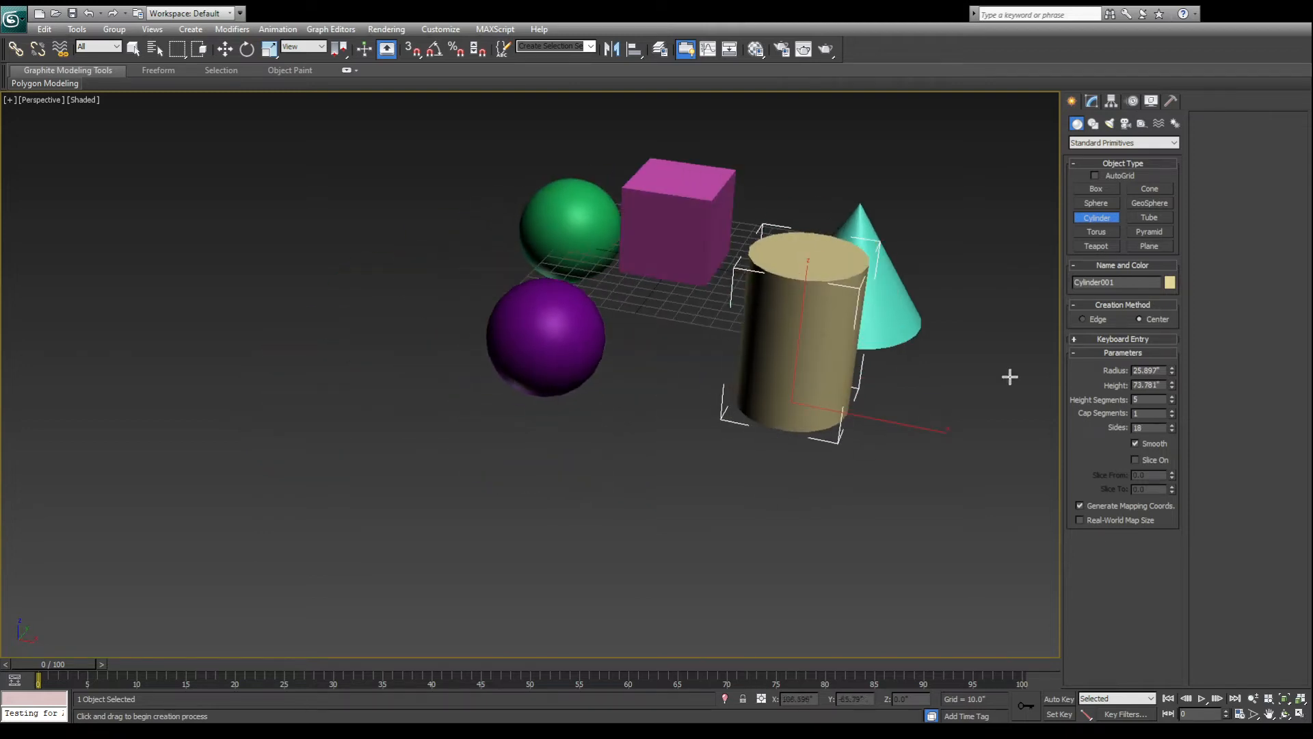
left_click(1149, 217)
middle_click_drag(805, 376, 749, 390, "alt")
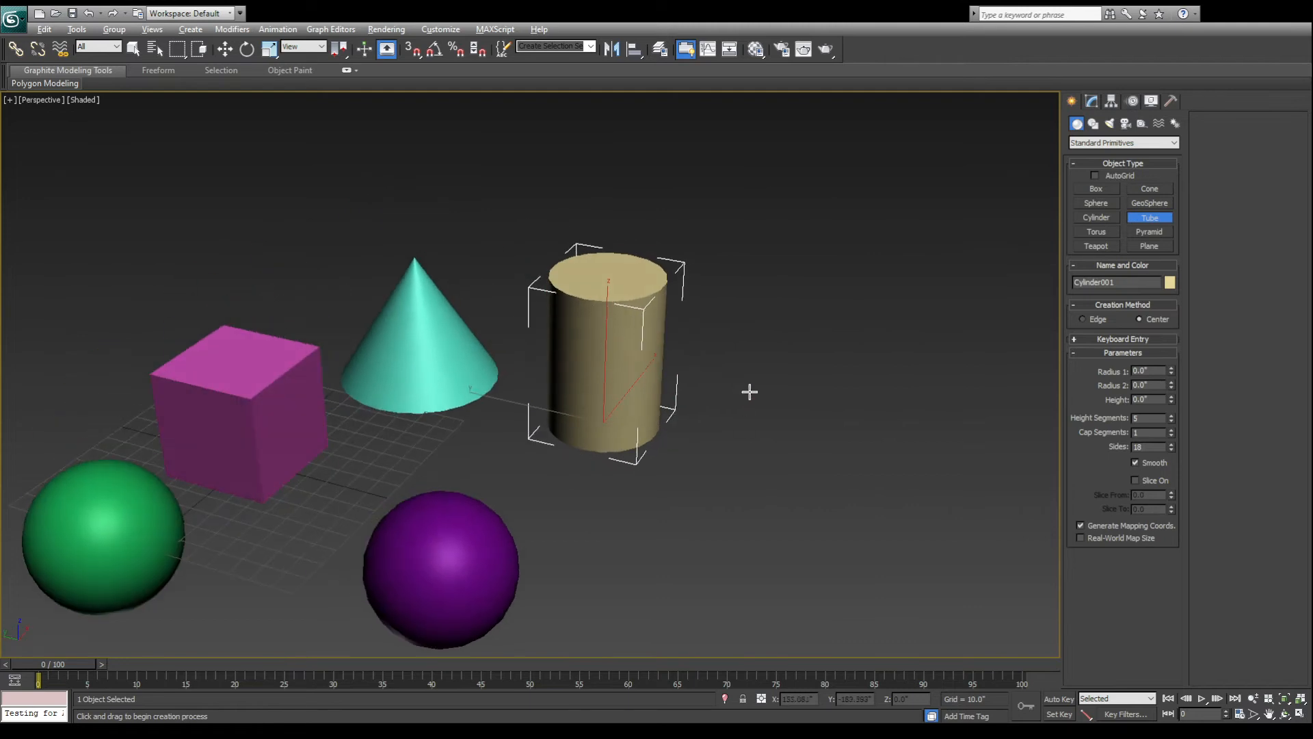
left_click_drag(734, 476, 750, 515)
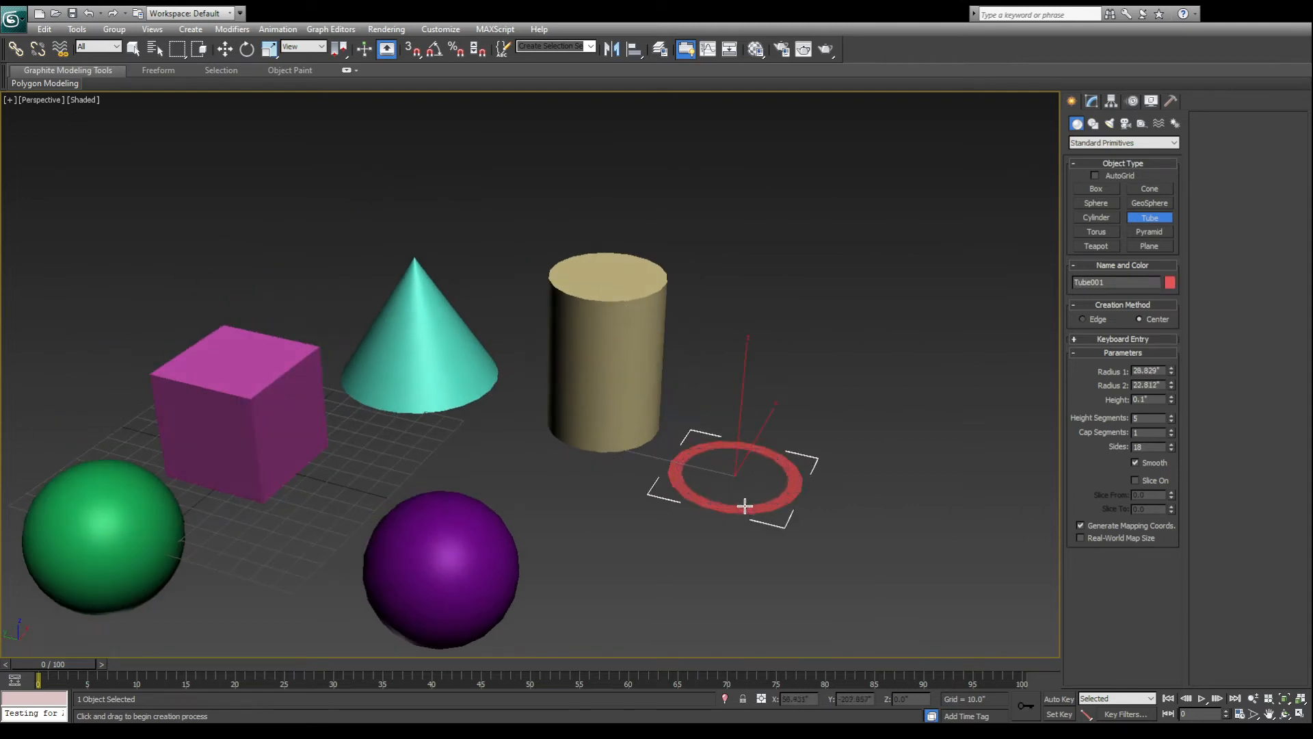
left_click(748, 504)
left_click(747, 376)
key("w")
middle_click_drag(940, 440, 696, 533, "alt")
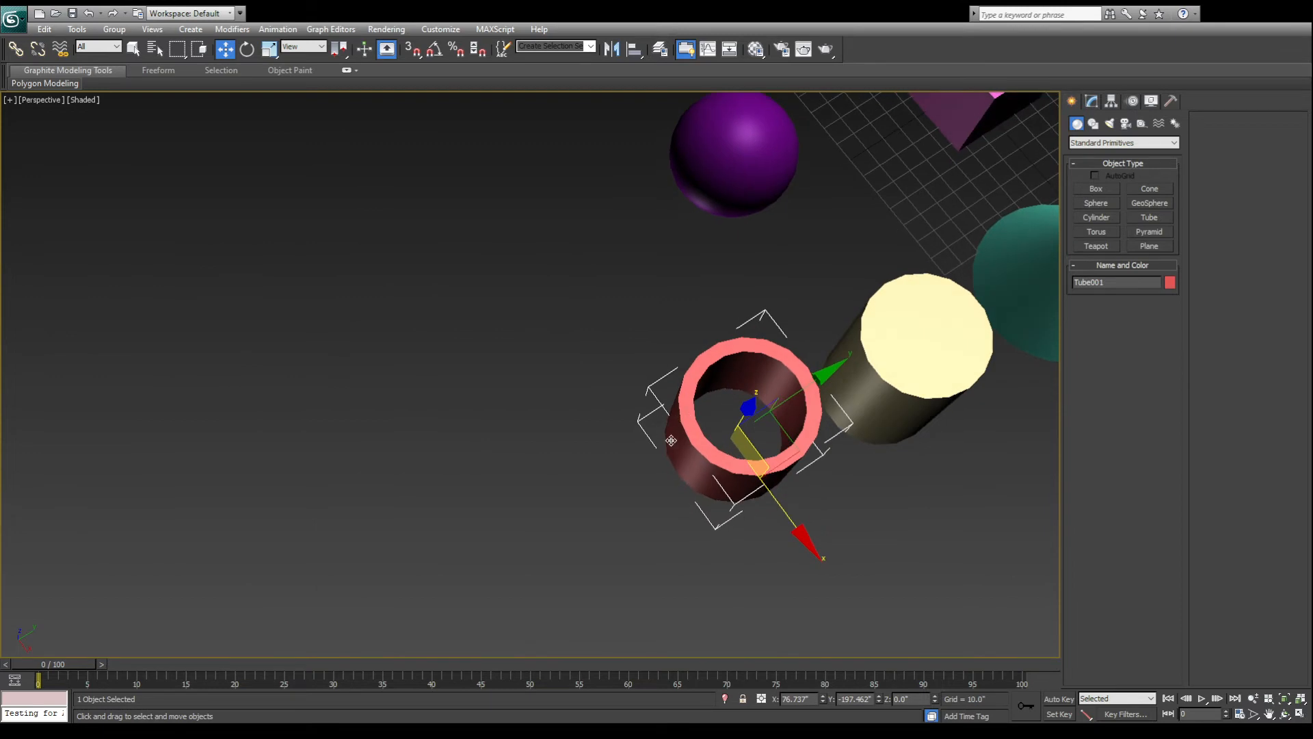
Create a small teapot with a radius of about 17 inches in front of the green sphere
middle_click_drag(824, 433, 992, 403, "alt")
middle_click_drag(848, 432, 901, 372)
left_click(1097, 246)
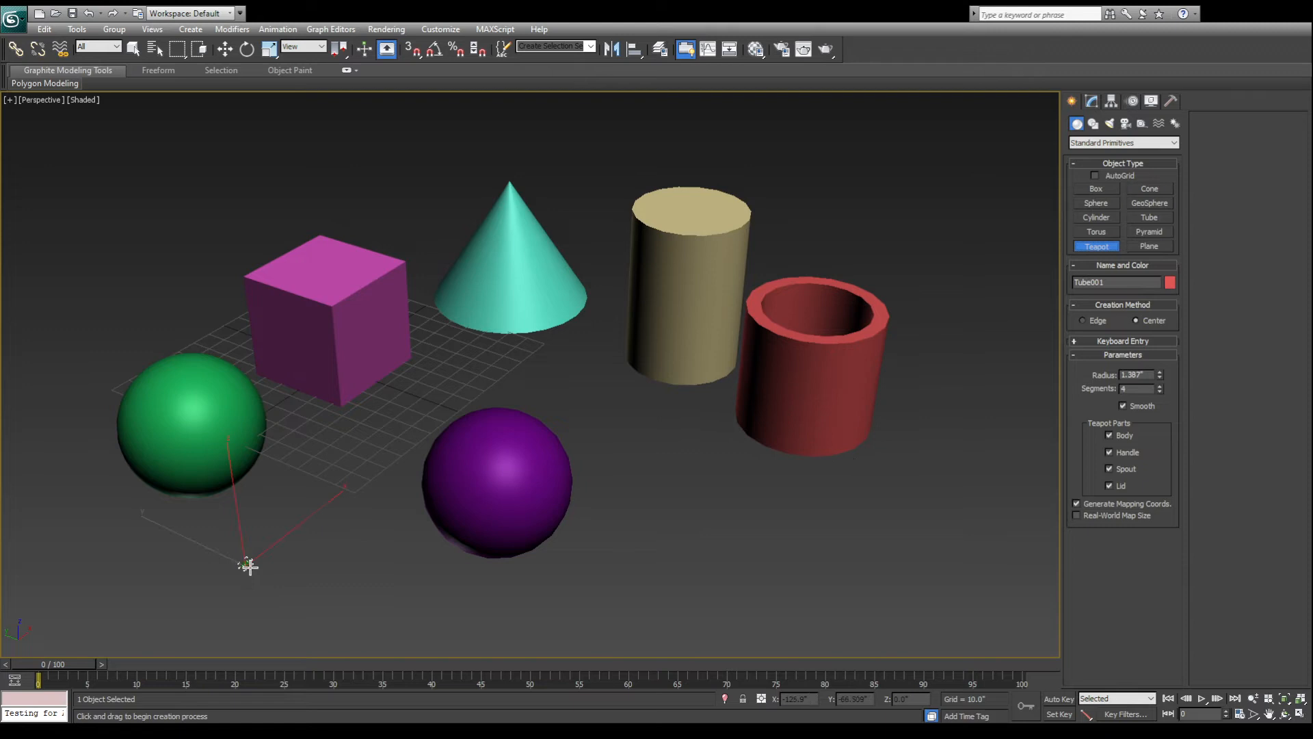
left_click_drag(248, 565, 275, 586)
scroll(401, 474, "up", 8)
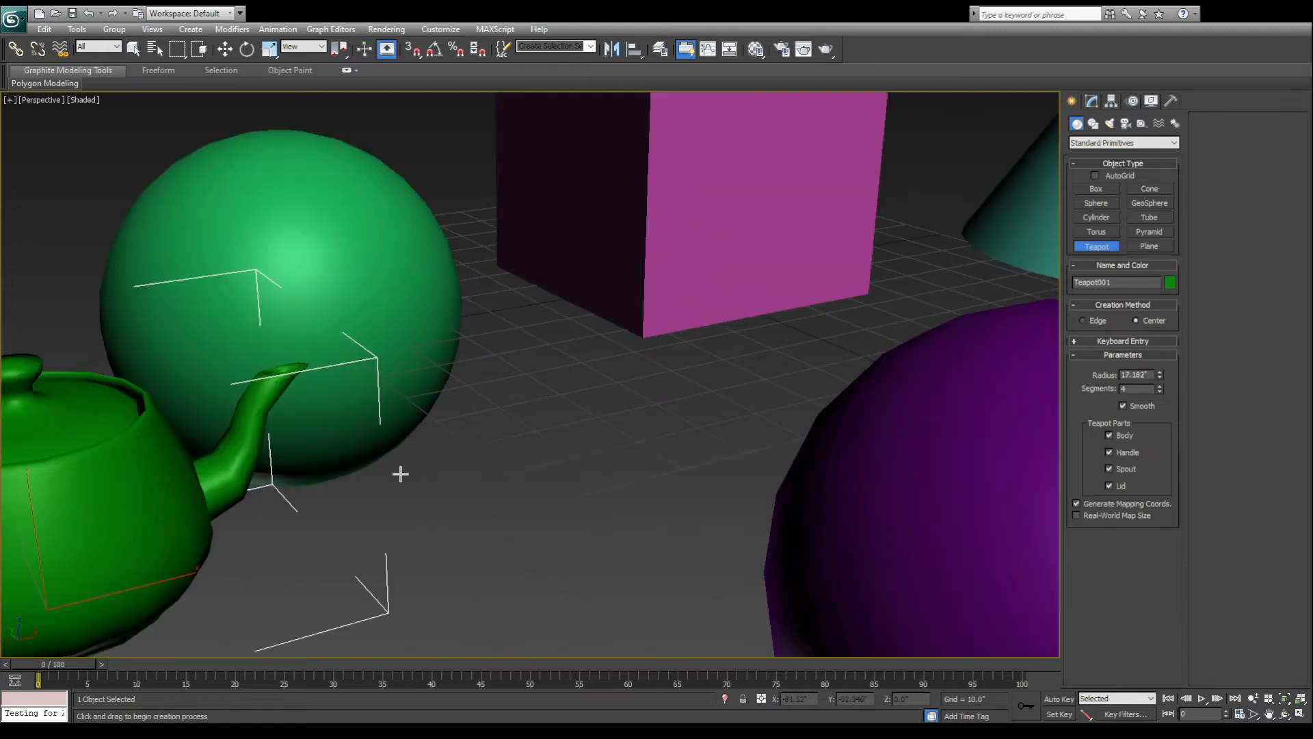
key("z")
scroll(618, 471, "down", 5)
middle_click_drag(663, 470, 612, 511, "alt")
Create a ground plane about 437 inches long and 409 inches wide beneath all the primitives
left_click(1155, 247)
middle_click_drag(525, 432, 620, 452)
scroll(620, 453, "down", 3)
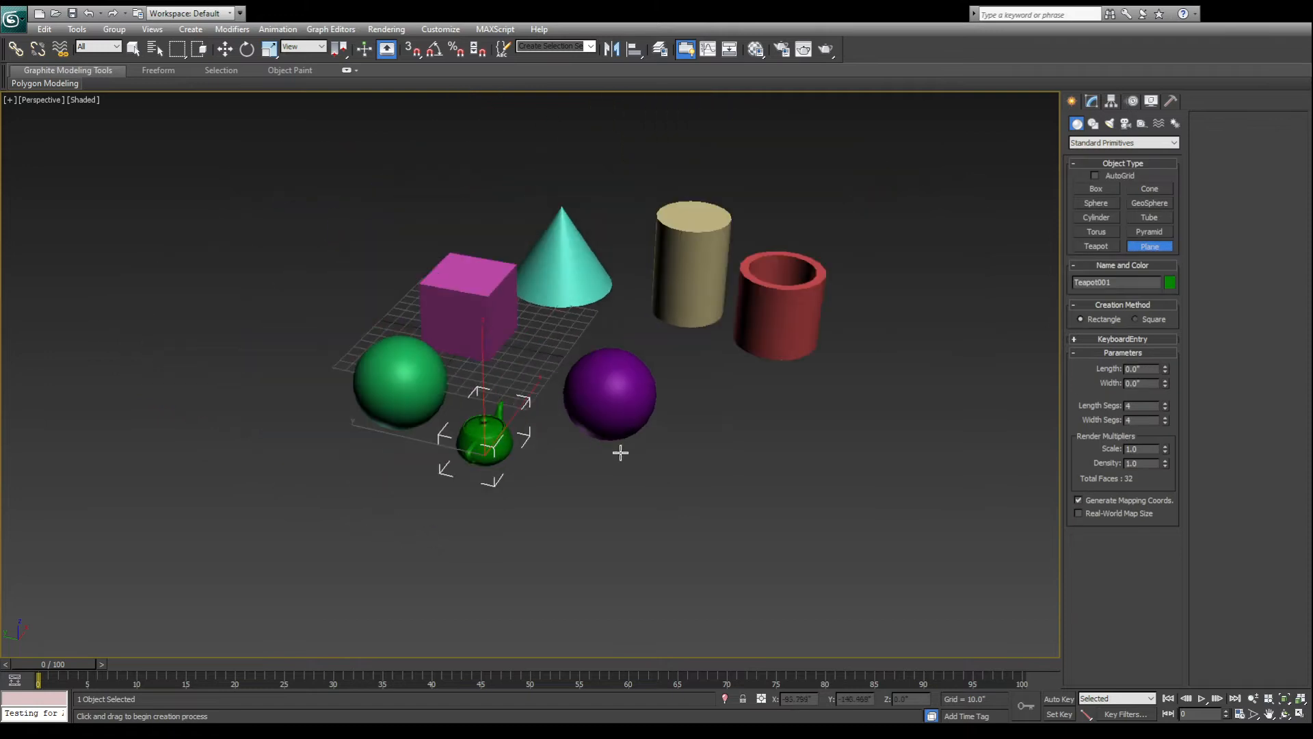
left_click_drag(434, 212, 967, 633)
middle_click_drag(695, 522, 645, 516, "alt")
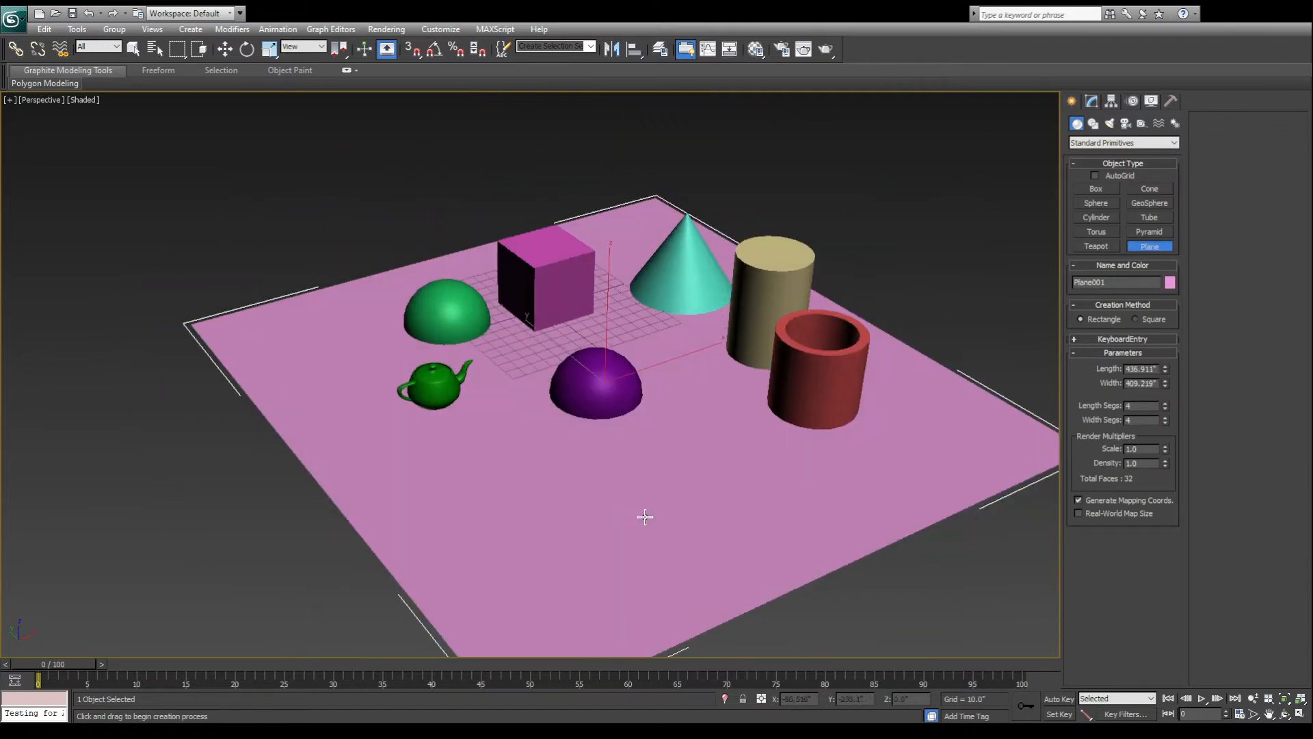
key("alt+w")
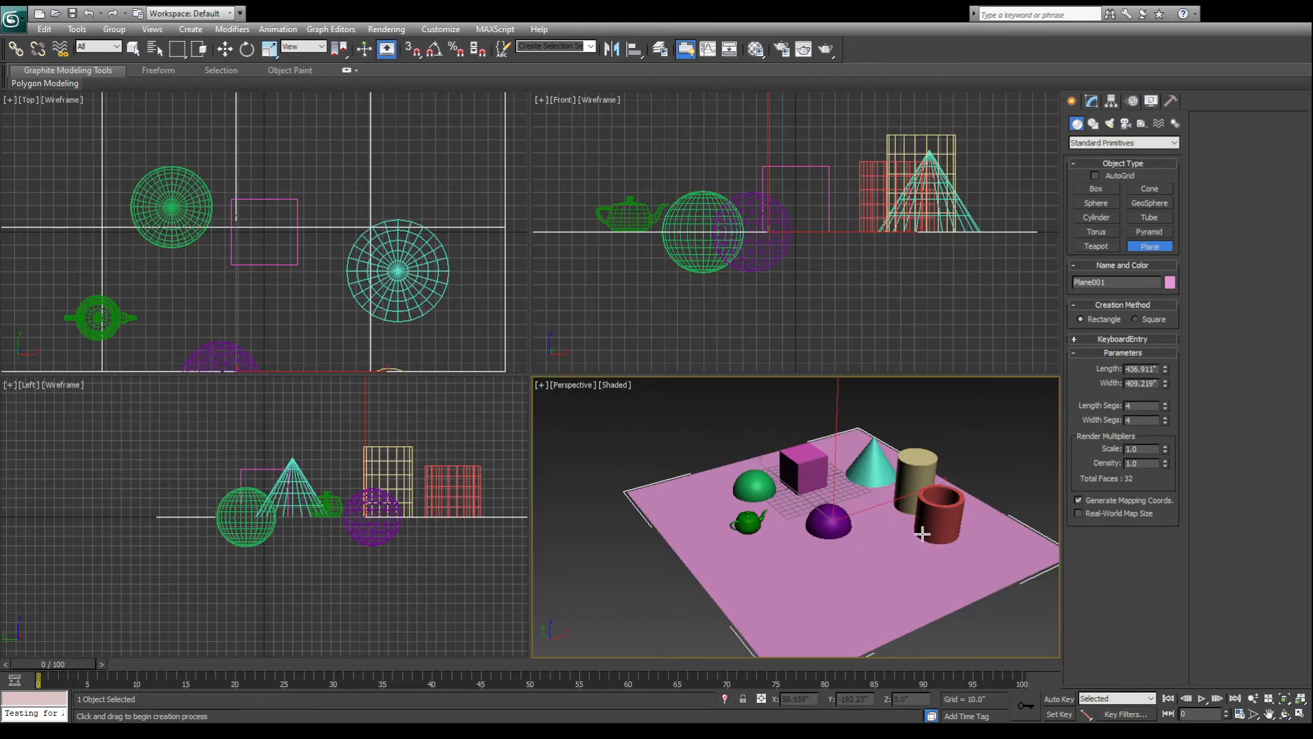
key("w")
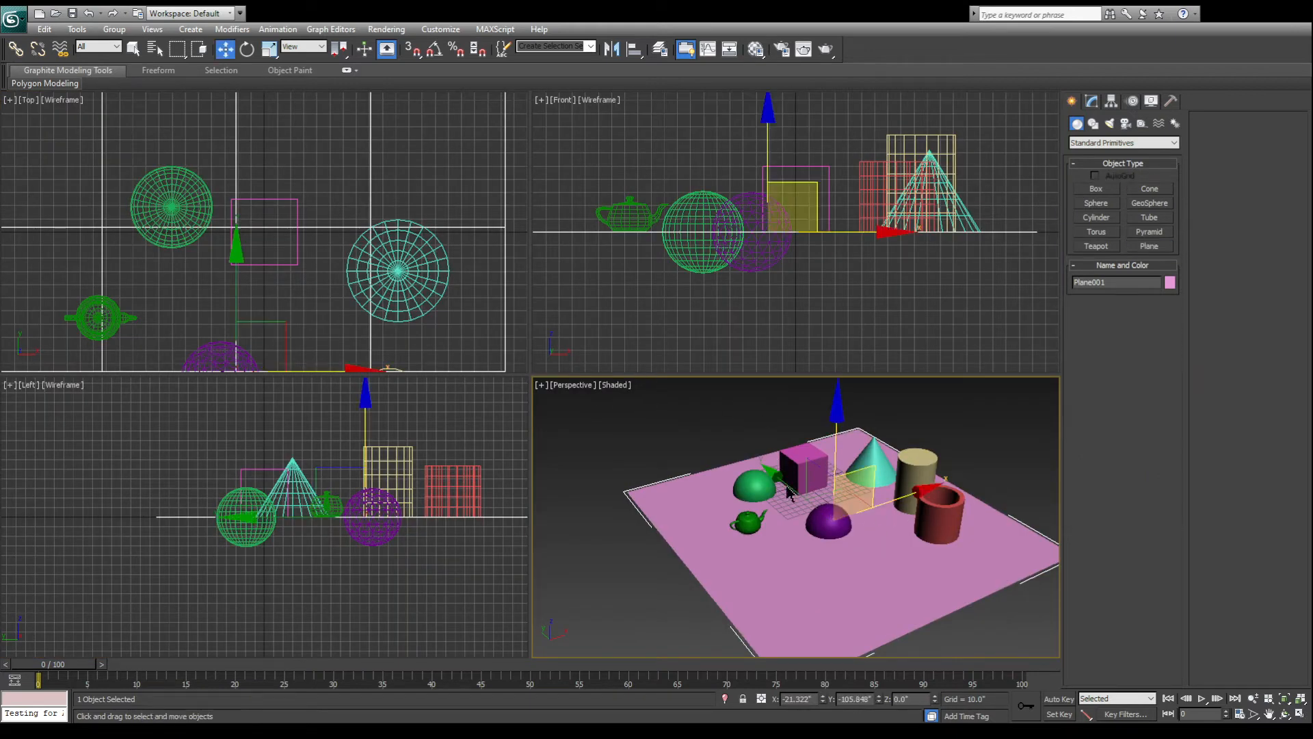
key("alt+w")
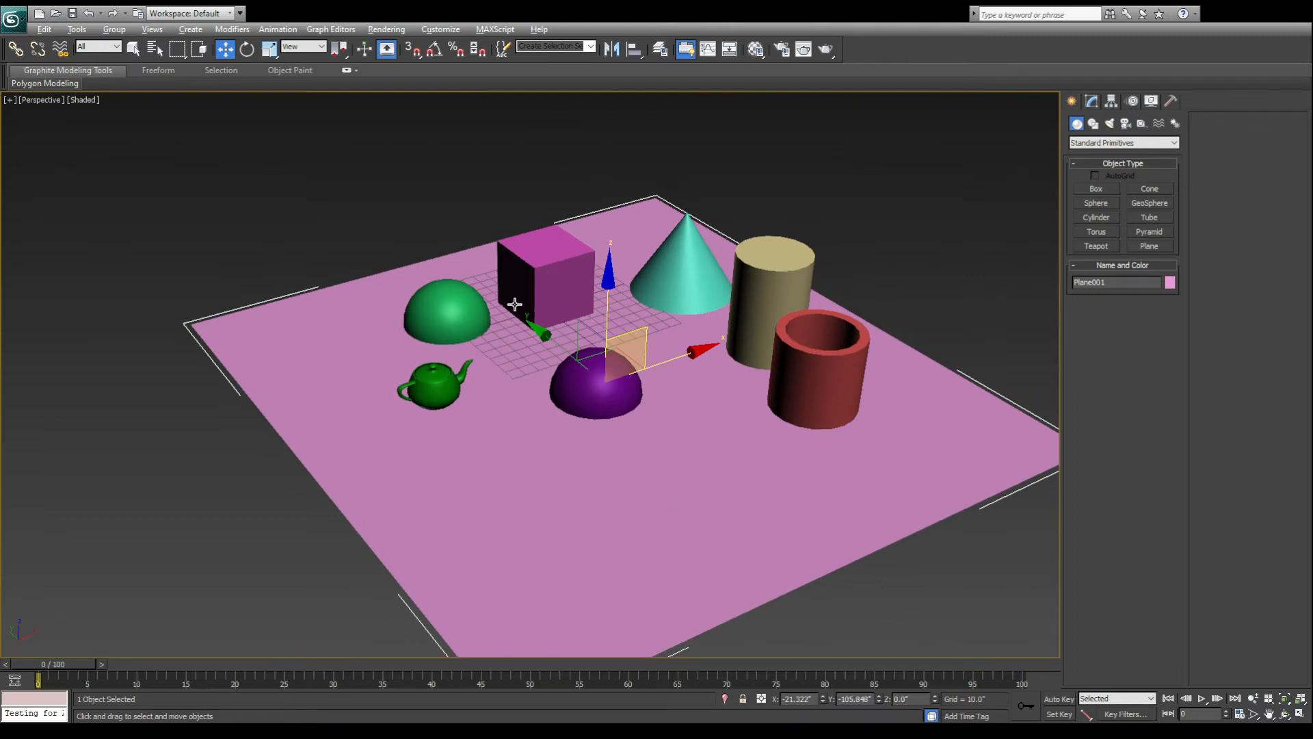
Reset the cone's X and Y position to 0, and move it back out of the box along the Y axis
left_click(537, 270)
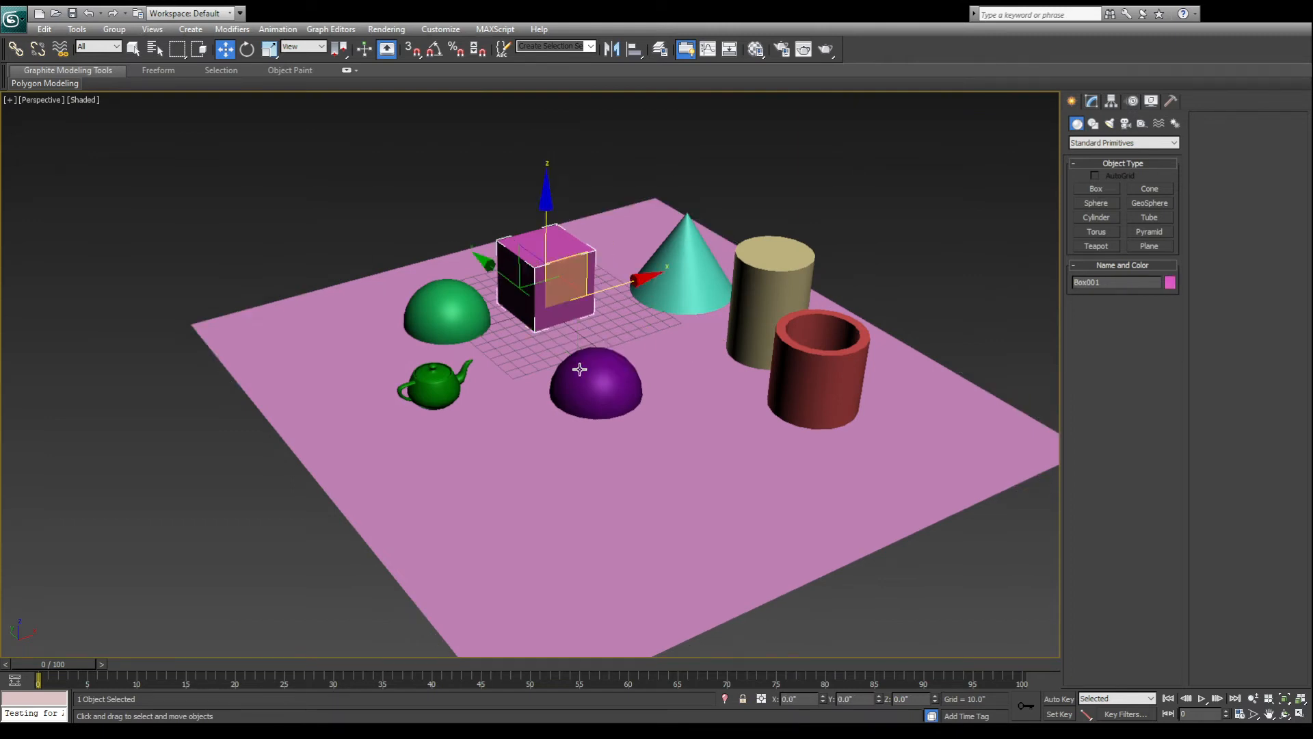
left_click(671, 287)
left_click_drag(672, 288, 594, 336)
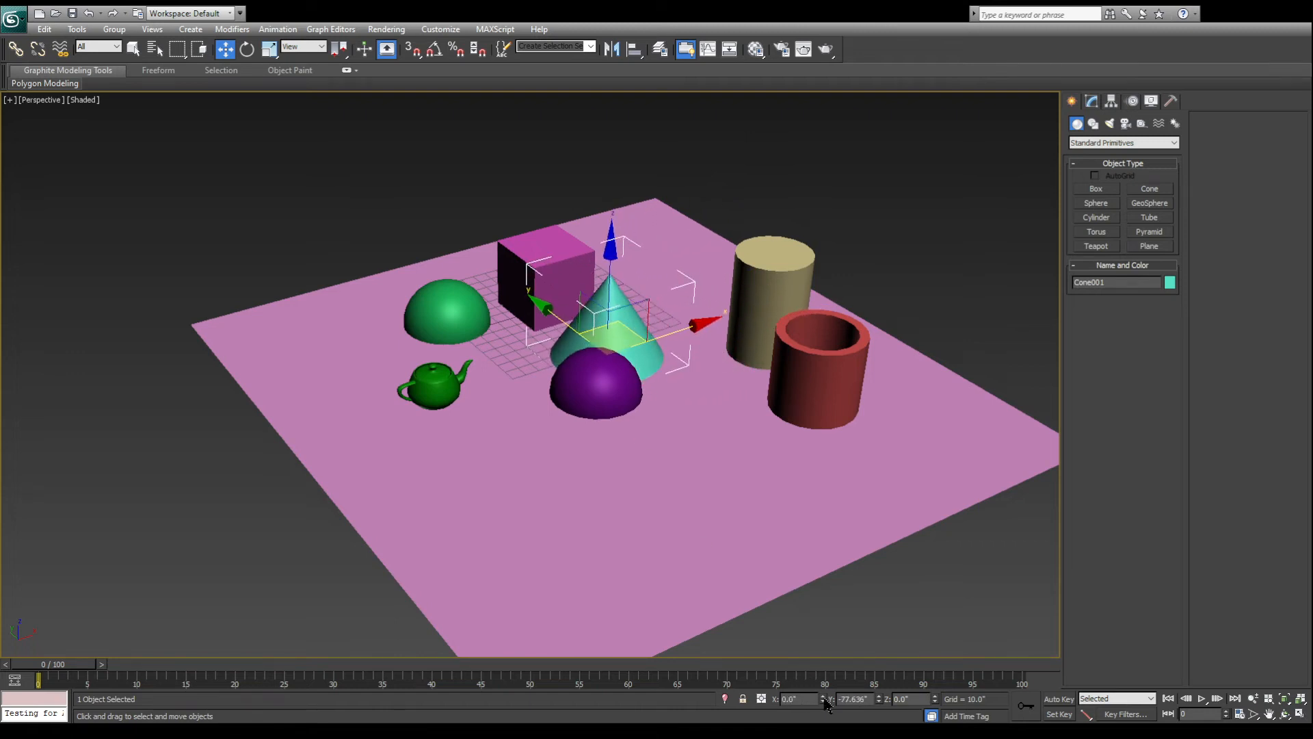
right_click(879, 699)
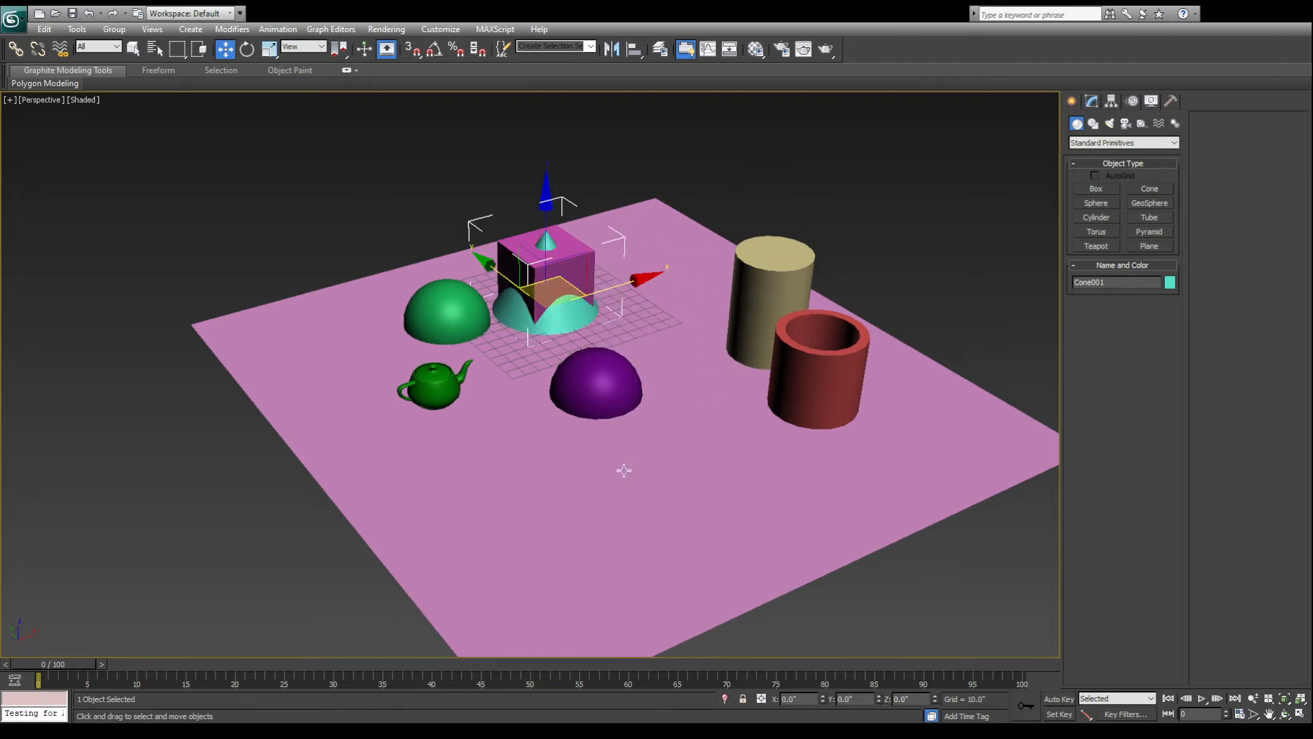
left_click_drag(502, 282, 572, 336)
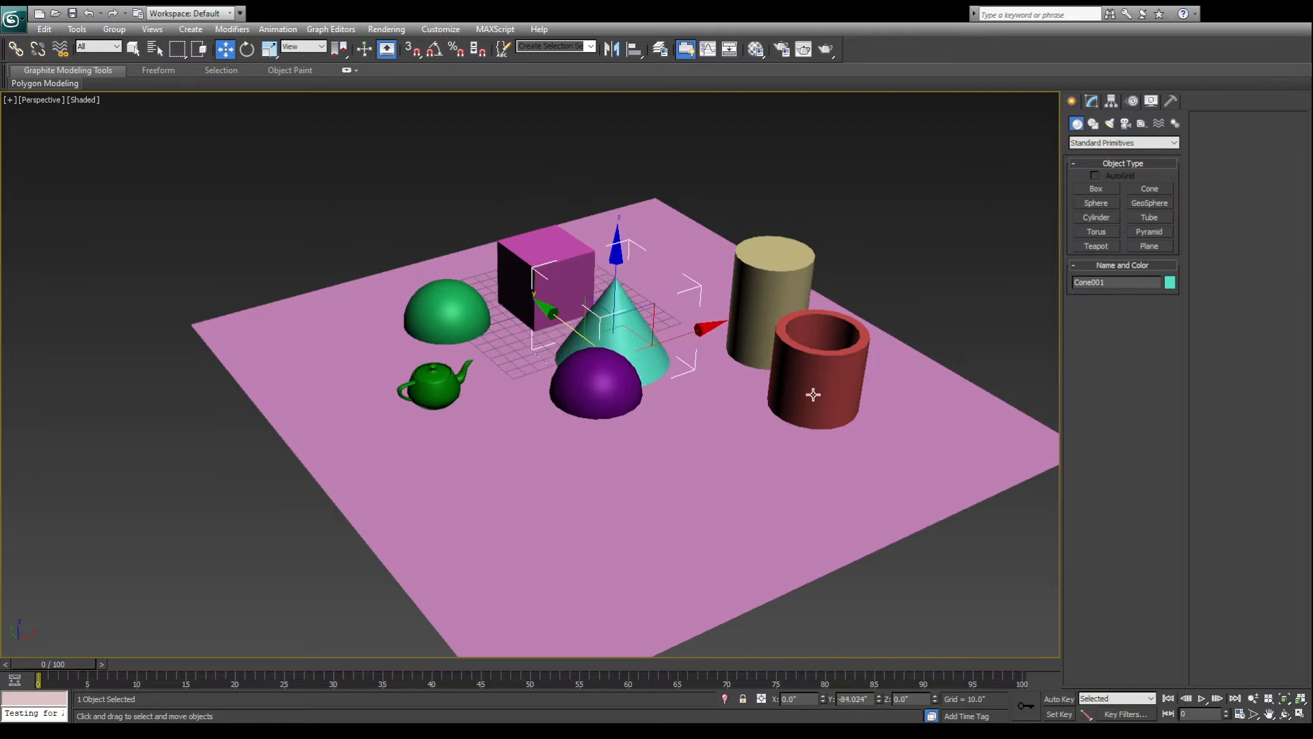
Select all the objects, reset their X and Y positions to 0, and clear the selection
left_click_drag(889, 223, 189, 532)
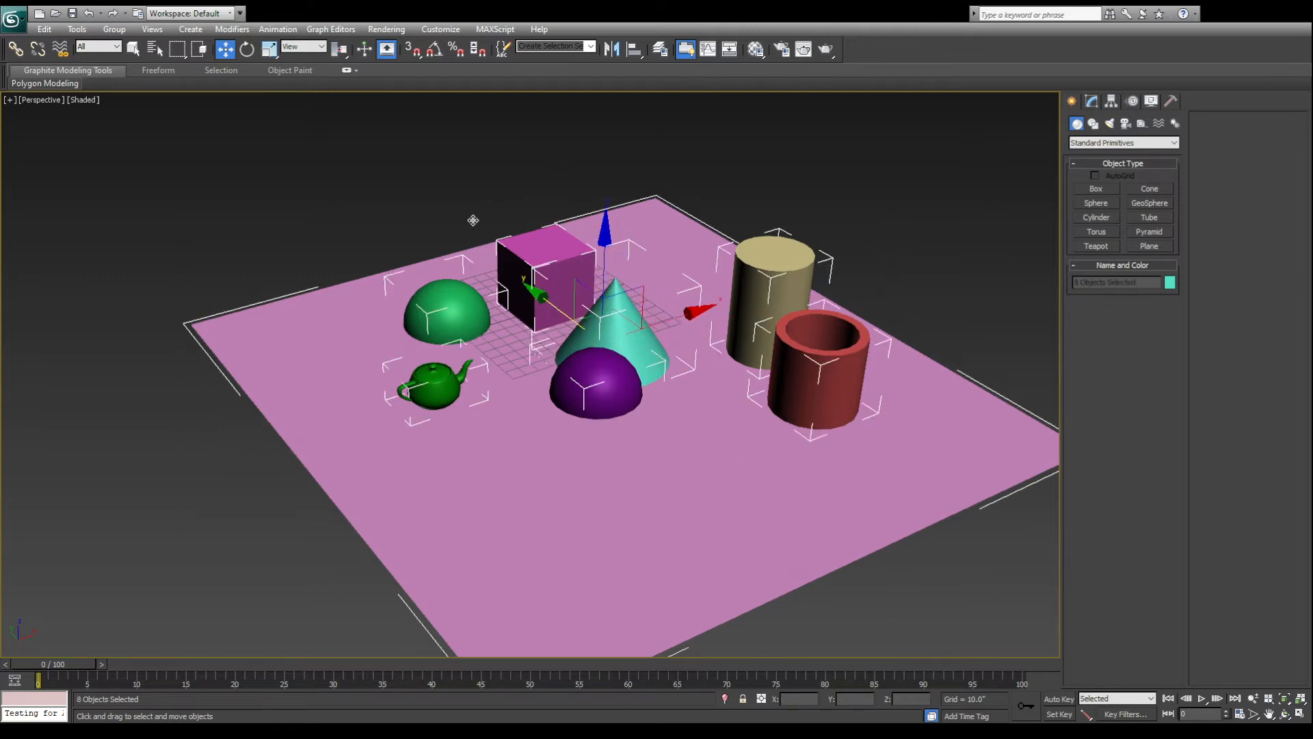
right_click(821, 698)
right_click(865, 701)
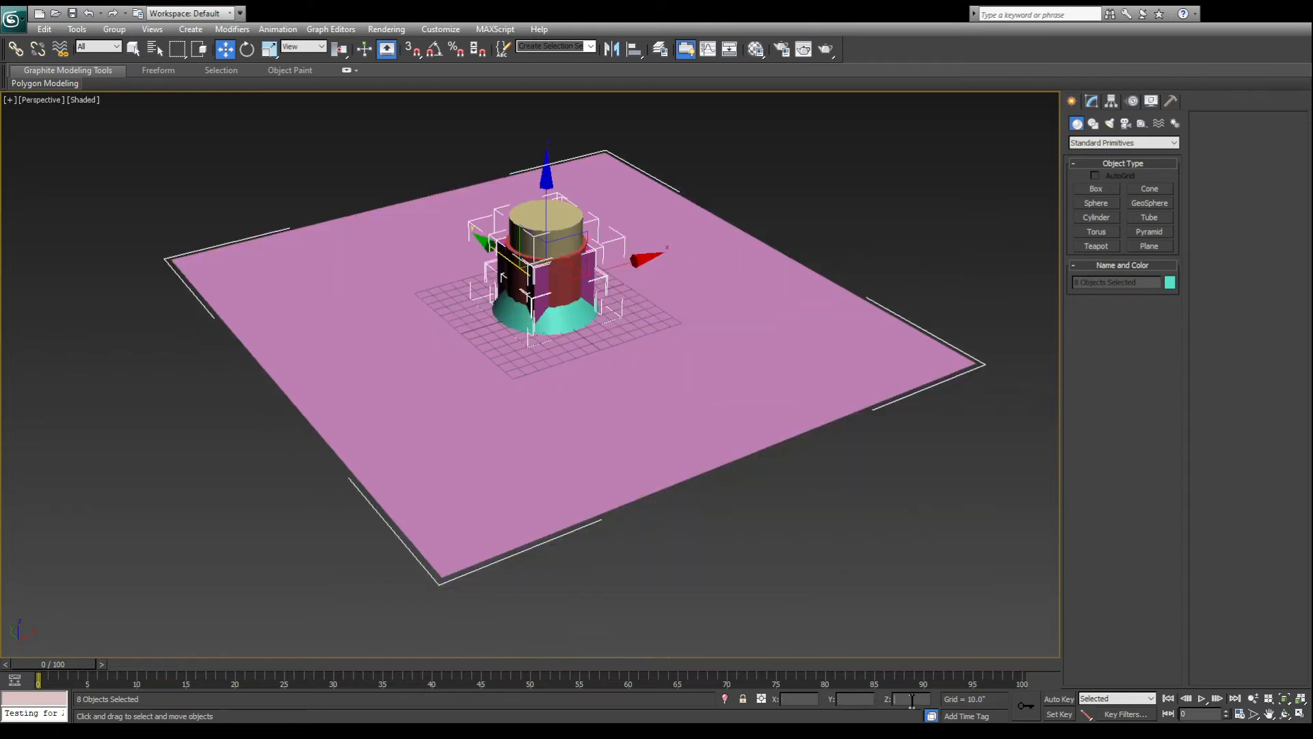
left_click(807, 559)
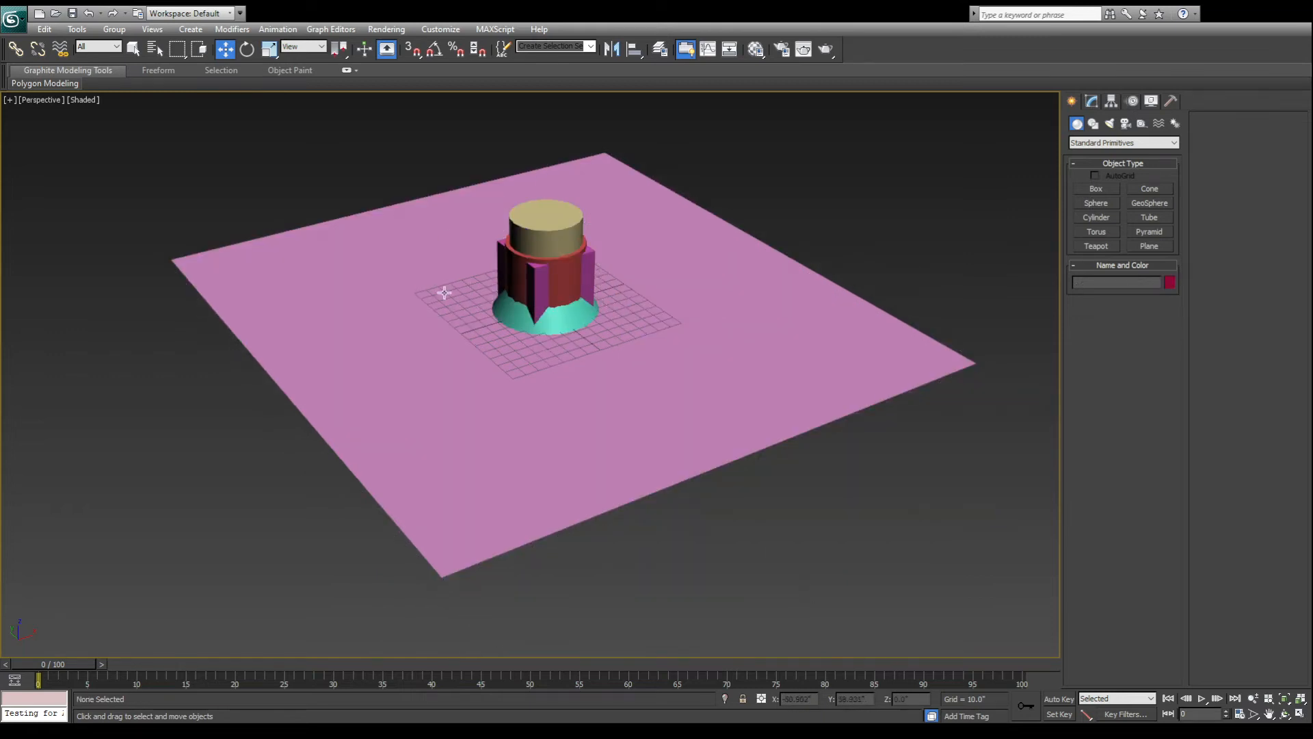
Spread the cone, tube, cylinder, sphere and geosphere in a row along the Y axis, with the geosphere farthest at about Y -408 inches
middle_click_drag(581, 379, 628, 306, "alt")
left_click_drag(521, 314, 621, 337)
left_click_drag(521, 293, 678, 350)
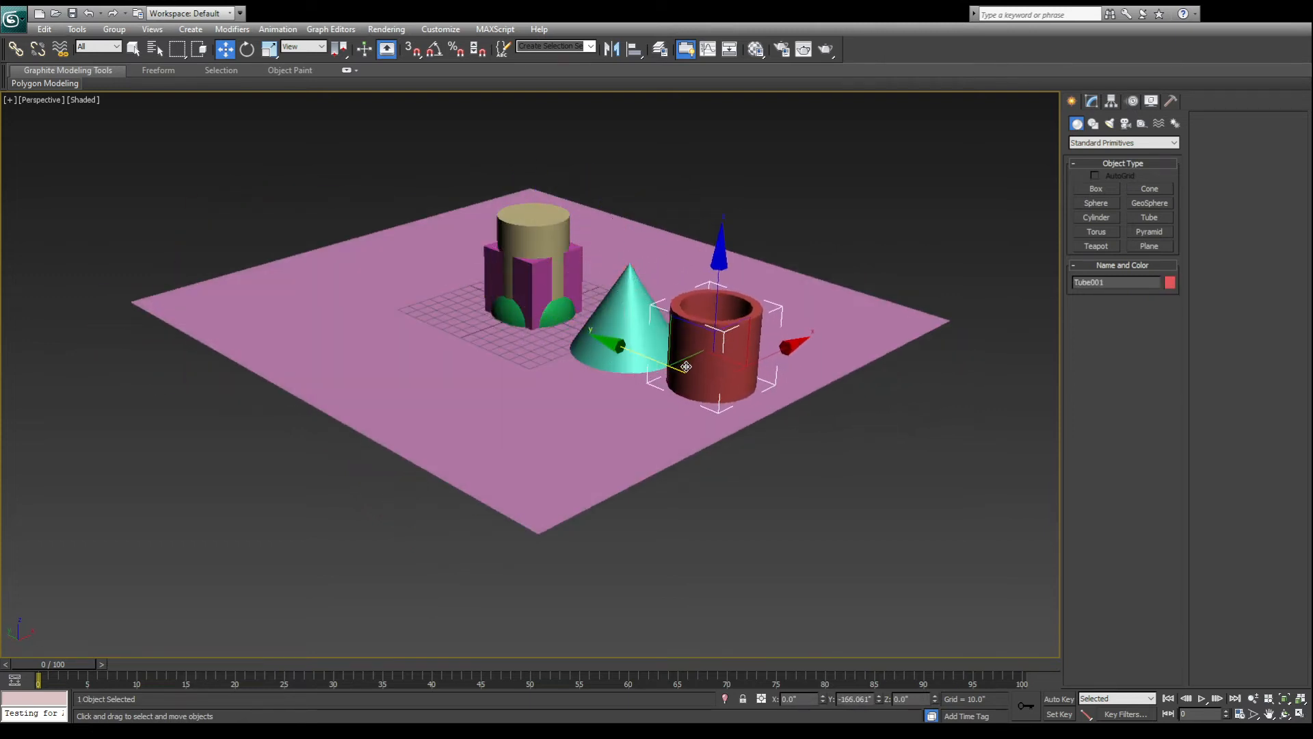
left_click_drag(524, 236, 818, 351)
left_click_drag(513, 313, 905, 459)
left_click_drag(513, 311, 1025, 531)
middle_click_drag(796, 439, 635, 403)
scroll(634, 402, "down", 3)
left_click_drag(690, 436, 706, 444)
mouse_move(670, 442)
middle_mouse_down("alt")
mouse_move(548, 454)
mouse_move(687, 448)
middle_mouse_up("alt")
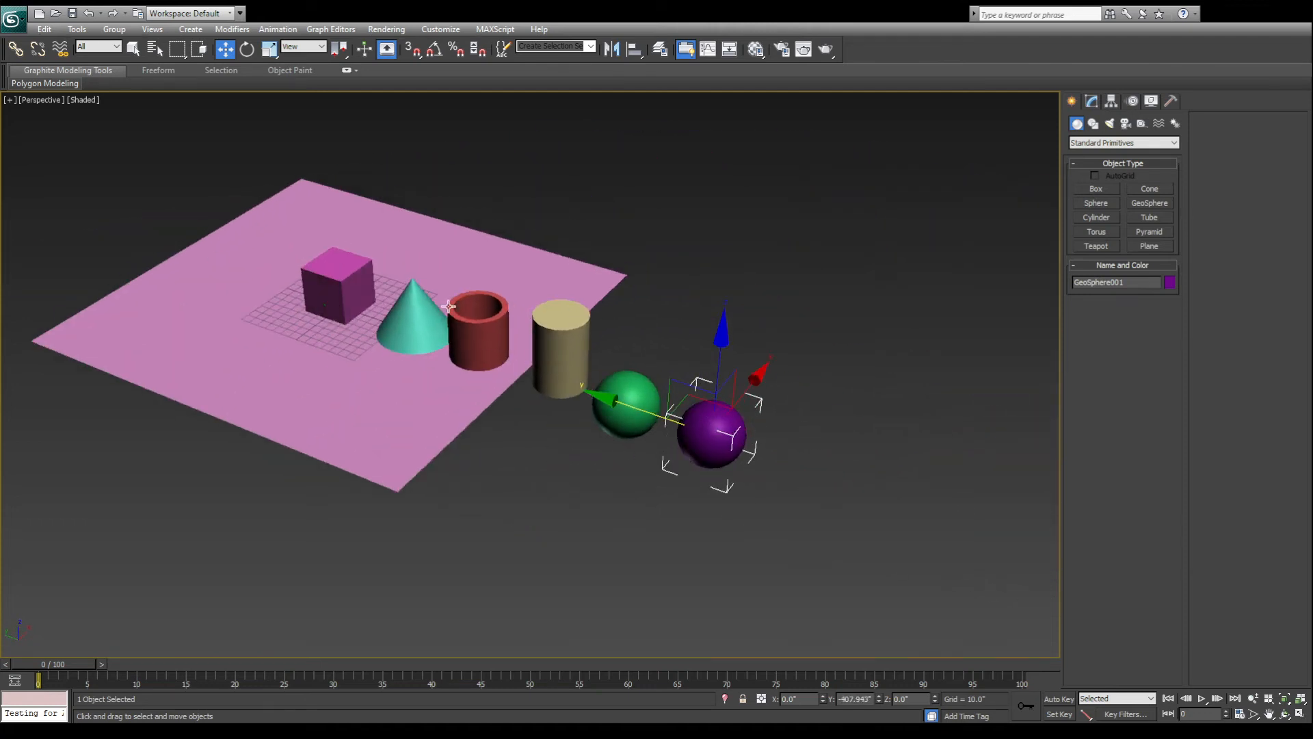
Examine the row of primitives in the Top and Left views and return to the full-size Perspective view
key("alt+w")
middle_click_drag(294, 253, 284, 109)
scroll(276, 220, "down", 5)
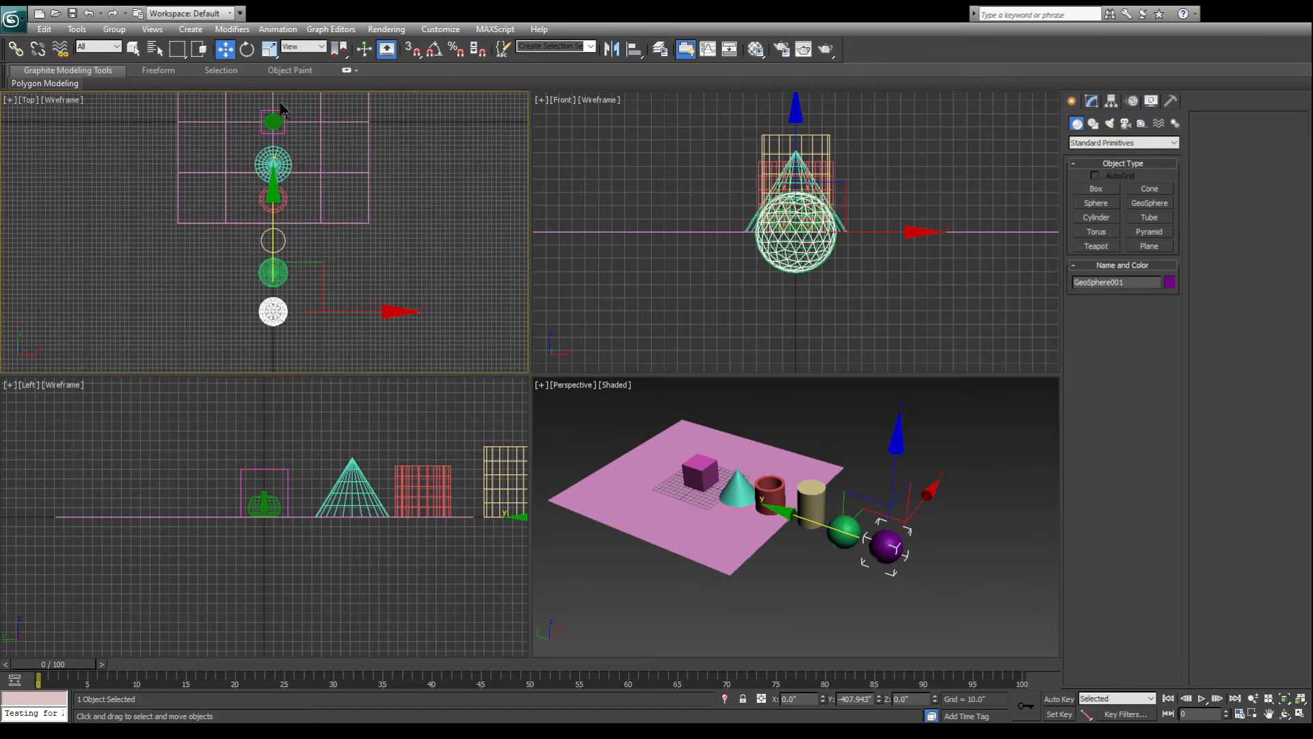
middle_click_drag(366, 438, 162, 467)
scroll(161, 466, "down", 3)
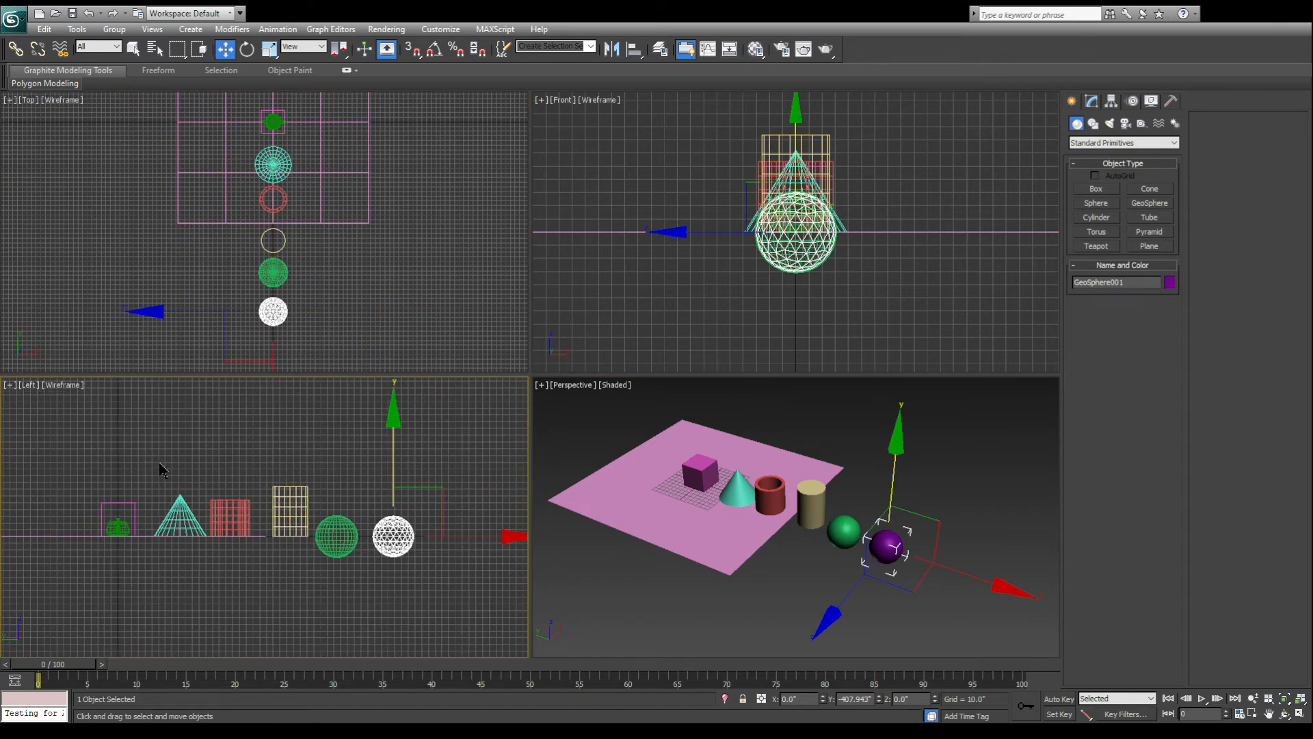
middle_click(870, 488)
key("alt+w")
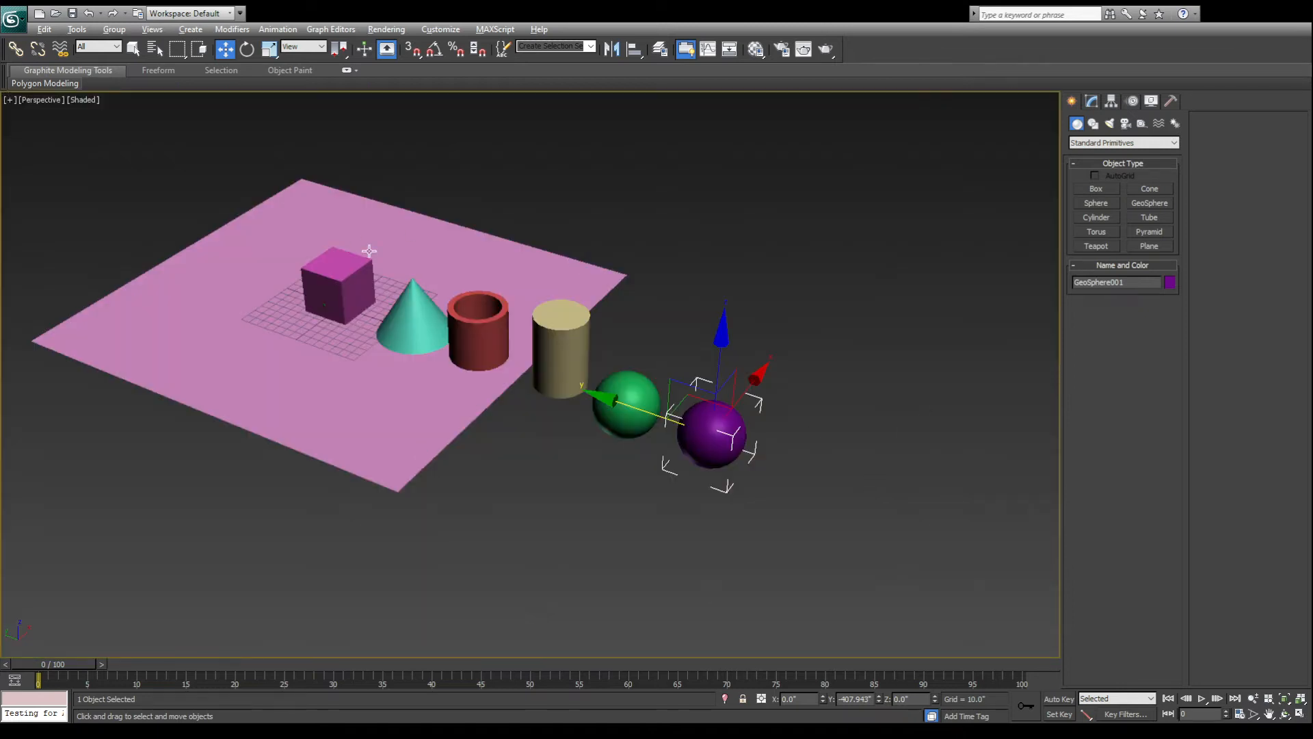
Move the box off the teapot along the Y axis to about Y 62 inches, and select the teapot
left_click(326, 307)
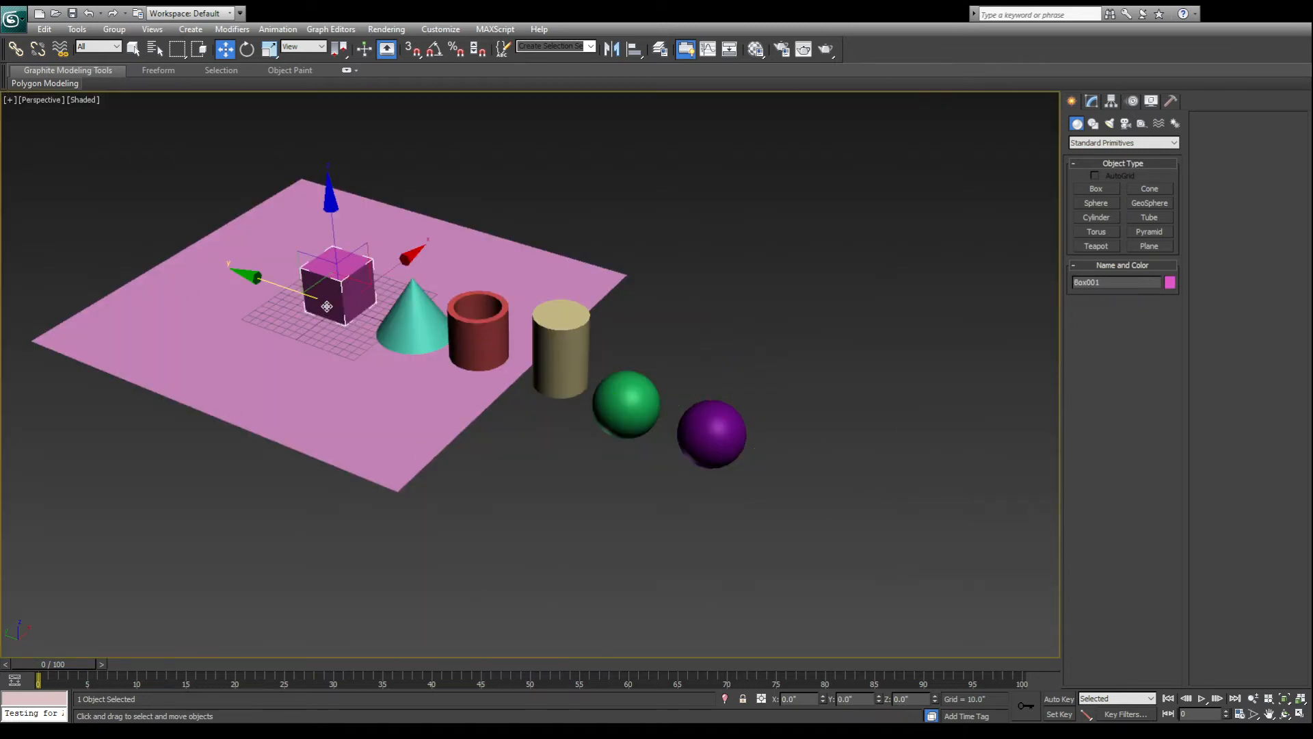
left_click_drag(203, 266, 232, 277)
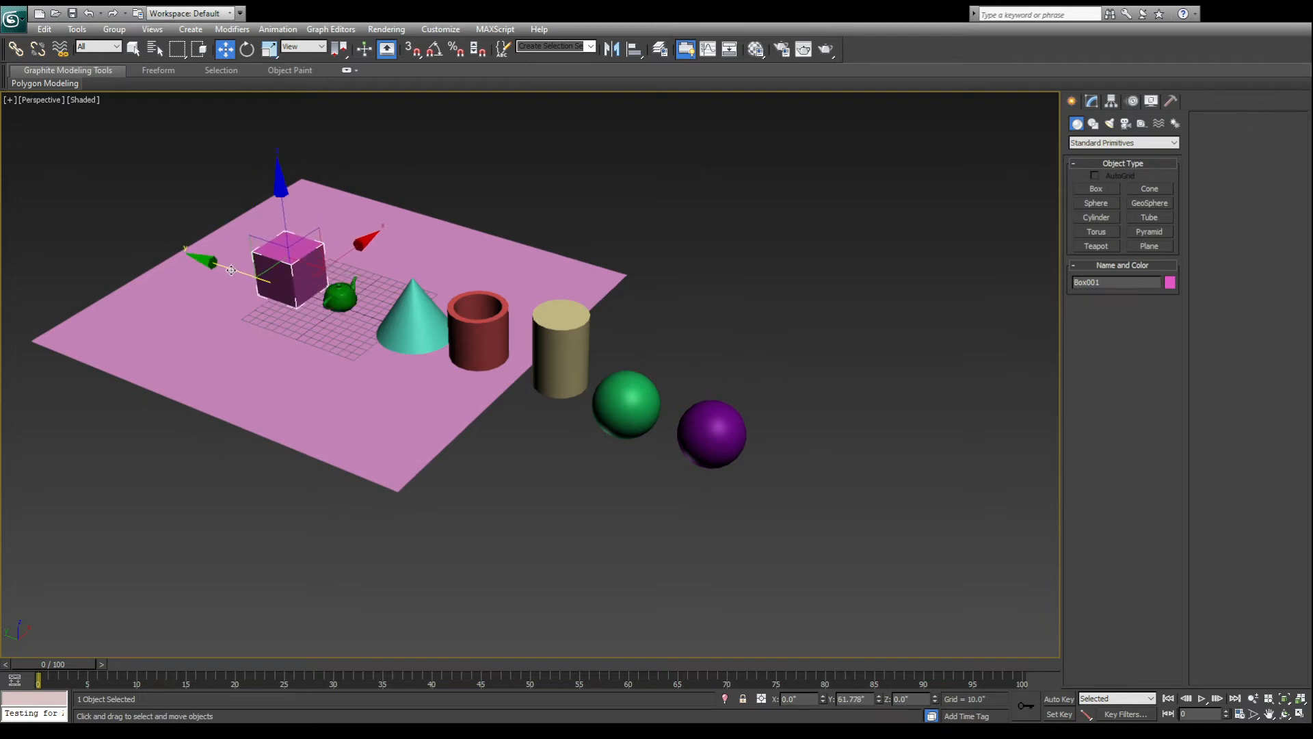
left_click(339, 296)
Arrange the cylinder, tube, sphere and geosphere on the plane around the teapot, with the geosphere at about X -100, Y -110 inches
middle_click_drag(230, 336, 680, 446, "alt")
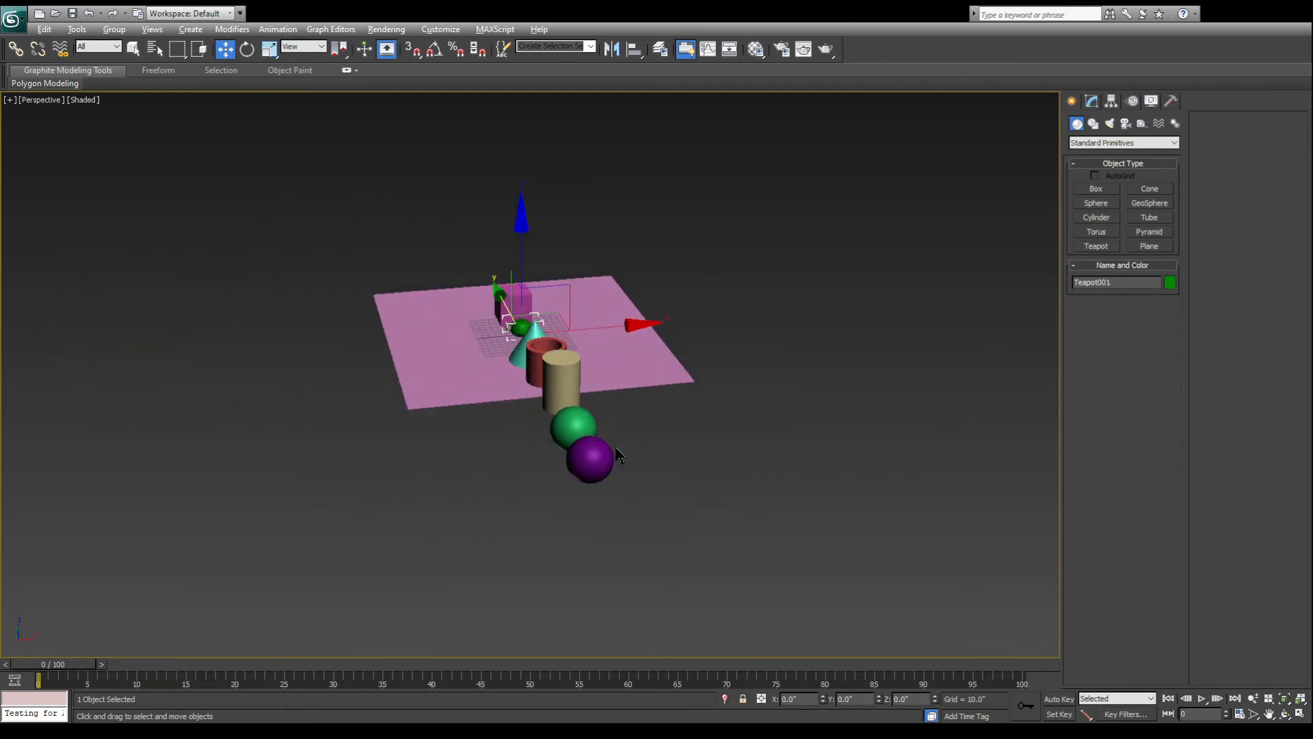
middle_click_drag(510, 382, 757, 372, "alt")
left_click_drag(689, 342, 486, 254)
left_click_drag(626, 333, 600, 297)
left_click_drag(734, 368, 497, 370)
left_click_drag(790, 377, 576, 383)
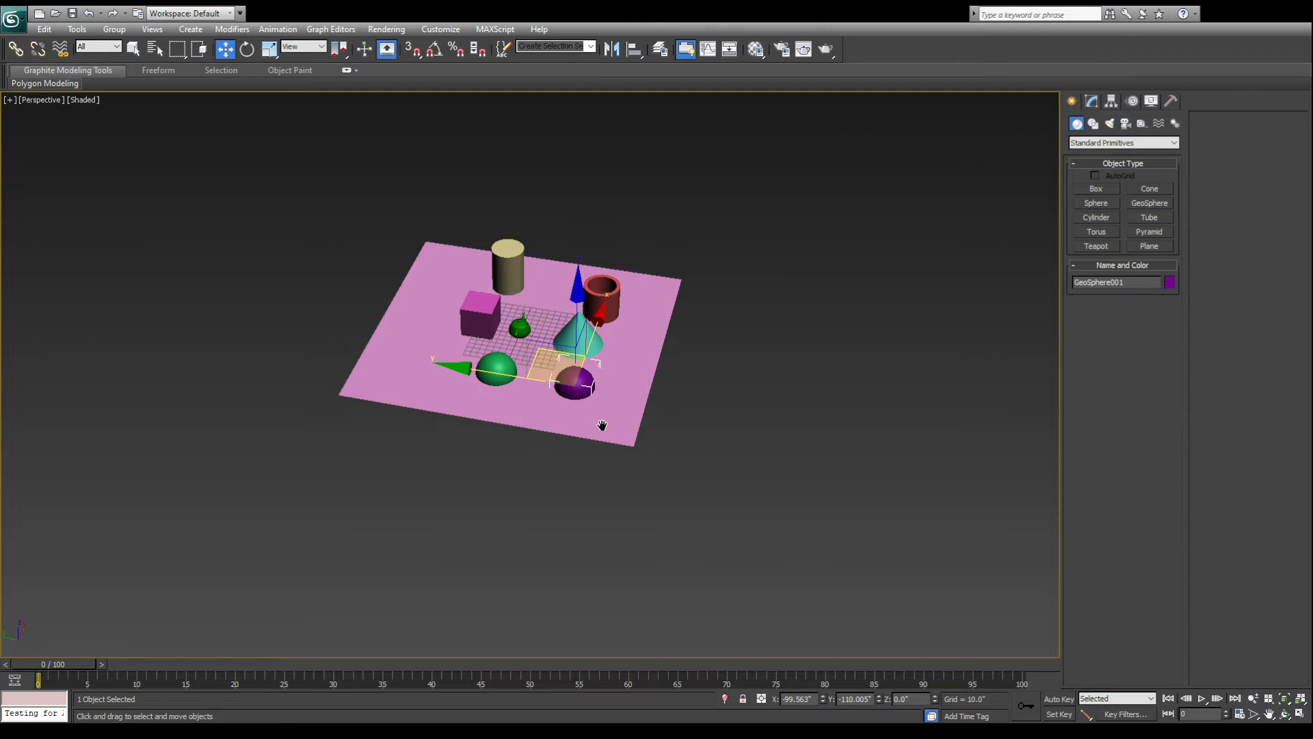
Add the green sphere to the geosphere selection and raise both along the Z axis
scroll(602, 425, "up", 5)
left_click(441, 360, "ctrl")
left_click_drag(541, 311, 539, 274)
Examine the raised spheres against the plane in the full-size Front view and return to the four-view layout with Perspective active
key("alt+w")
right_click(835, 285)
key("alt+w")
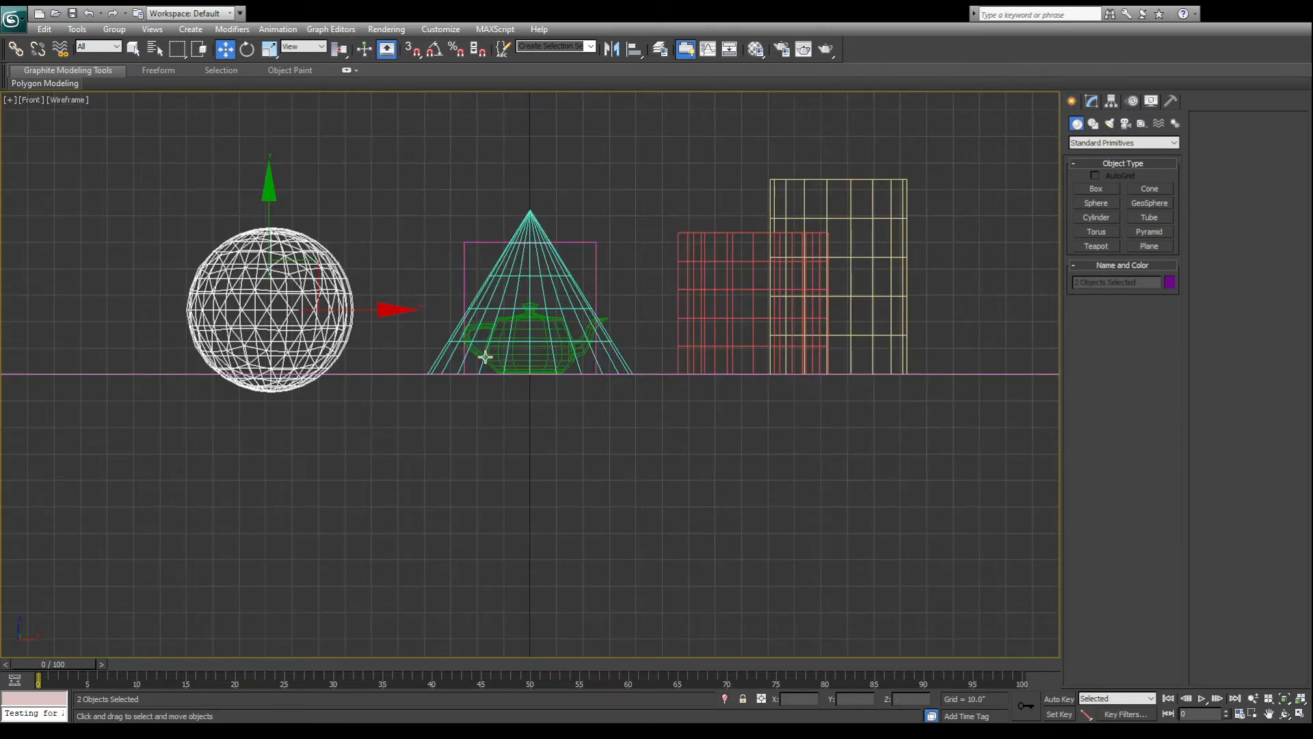
key("alt+w")
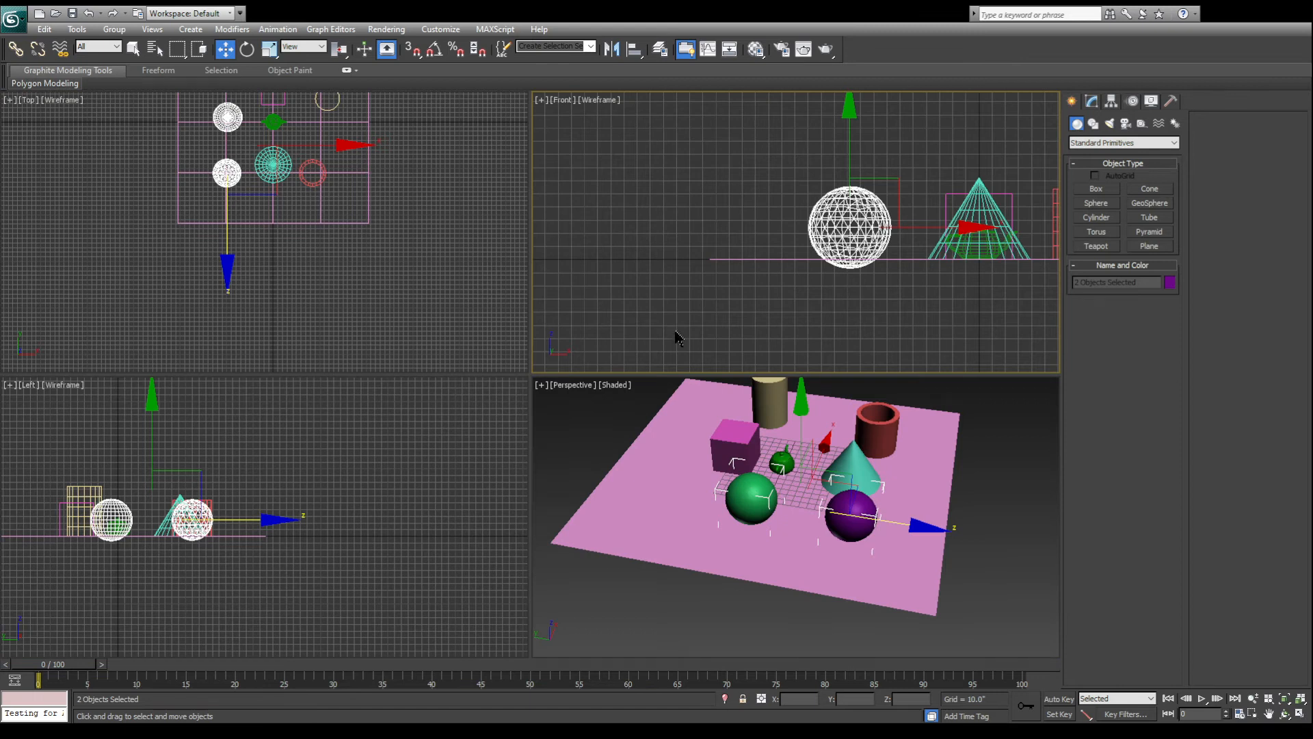
right_click(759, 486)
key("alt+w")
key("alt+w")
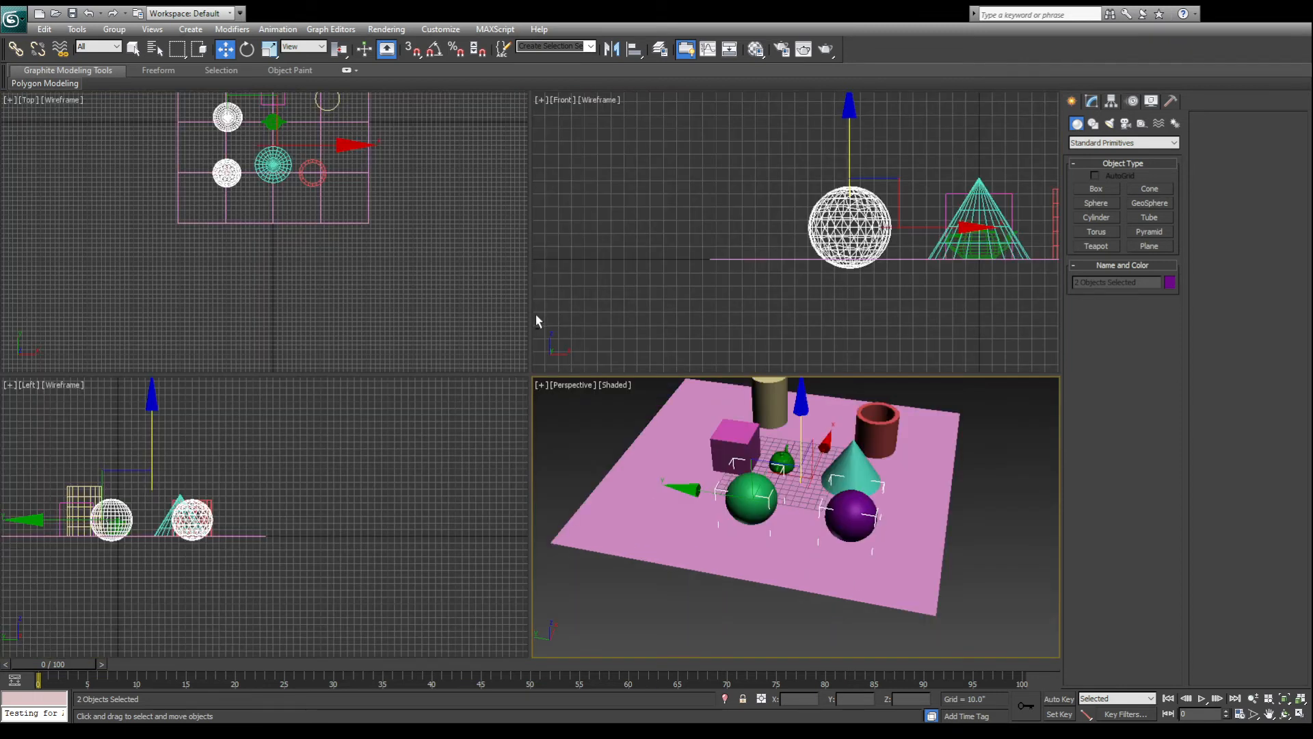
Raise the selected sphere and geosphere vertically in the enlarged Front view until they rest on top of the plane
right_click(884, 255)
key("alt+w")
middle_click_drag(608, 363, 496, 349)
scroll(495, 349, "up", 5)
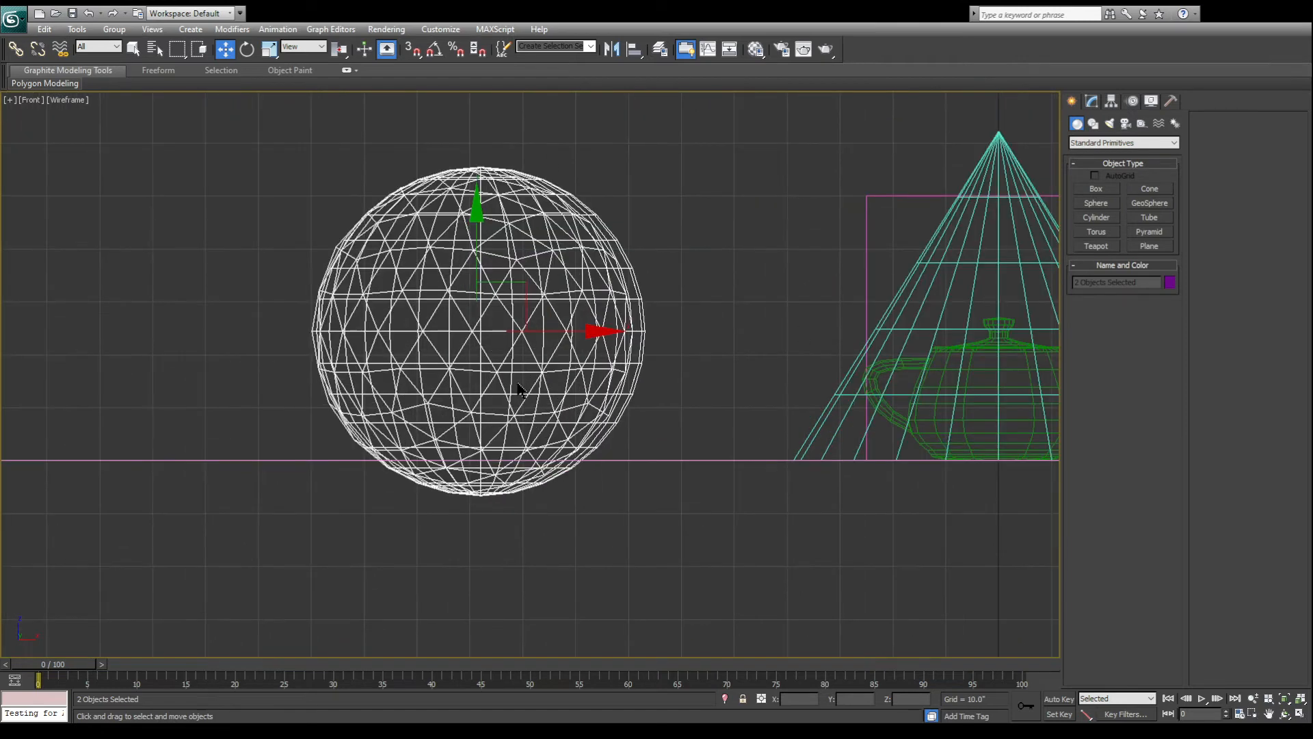
left_click_drag(472, 313, 472, 225)
key("alt+w")
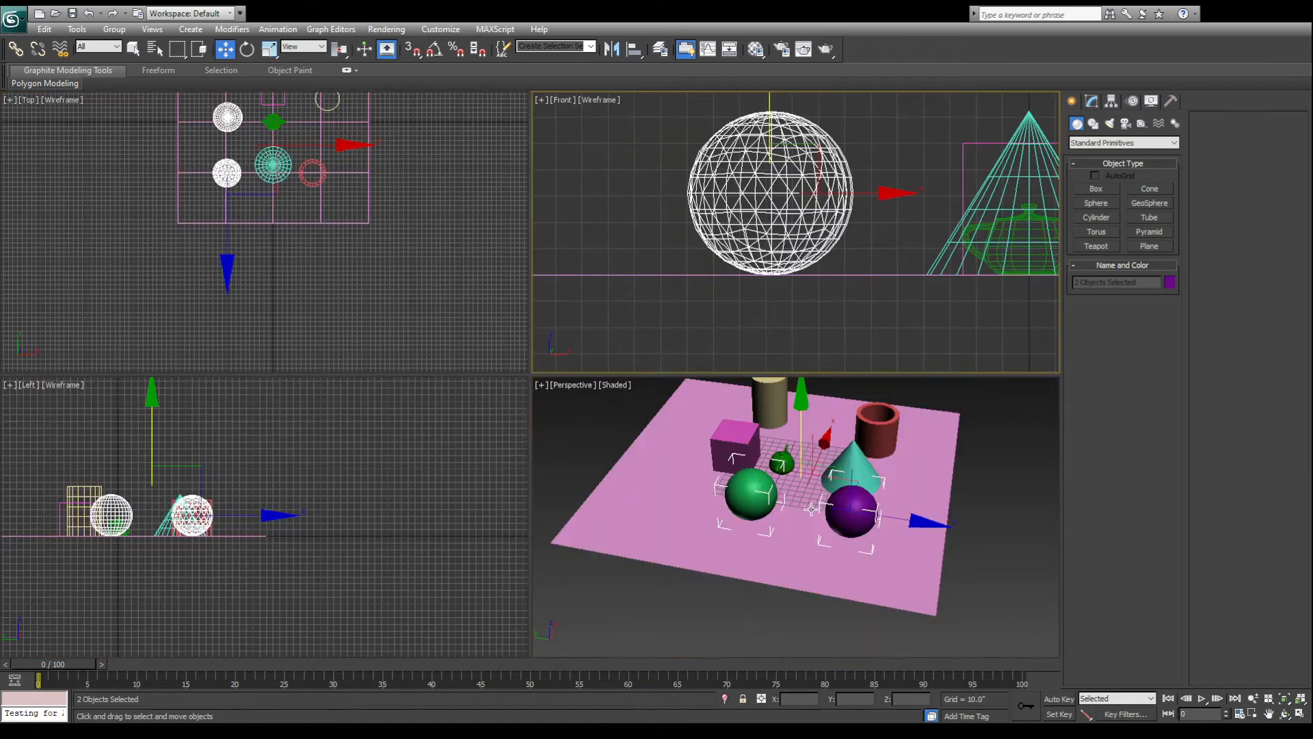
Clear the selection, select the cylinder, box and teapot in the enlarged Perspective view, and group them as "Box Grou["
right_click(811, 510)
key("alt+w")
middle_click_drag(643, 402, 691, 405, "alt")
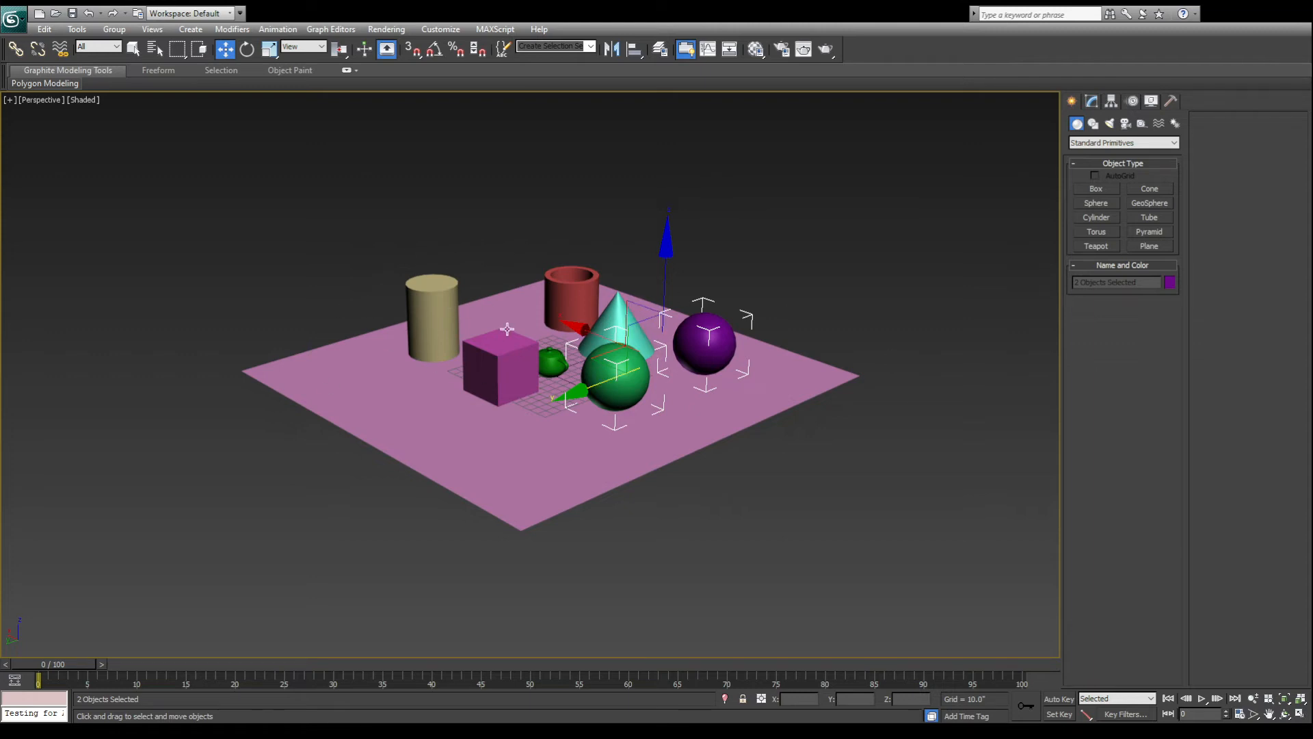
scroll(678, 377, "up", 4)
left_click(485, 205)
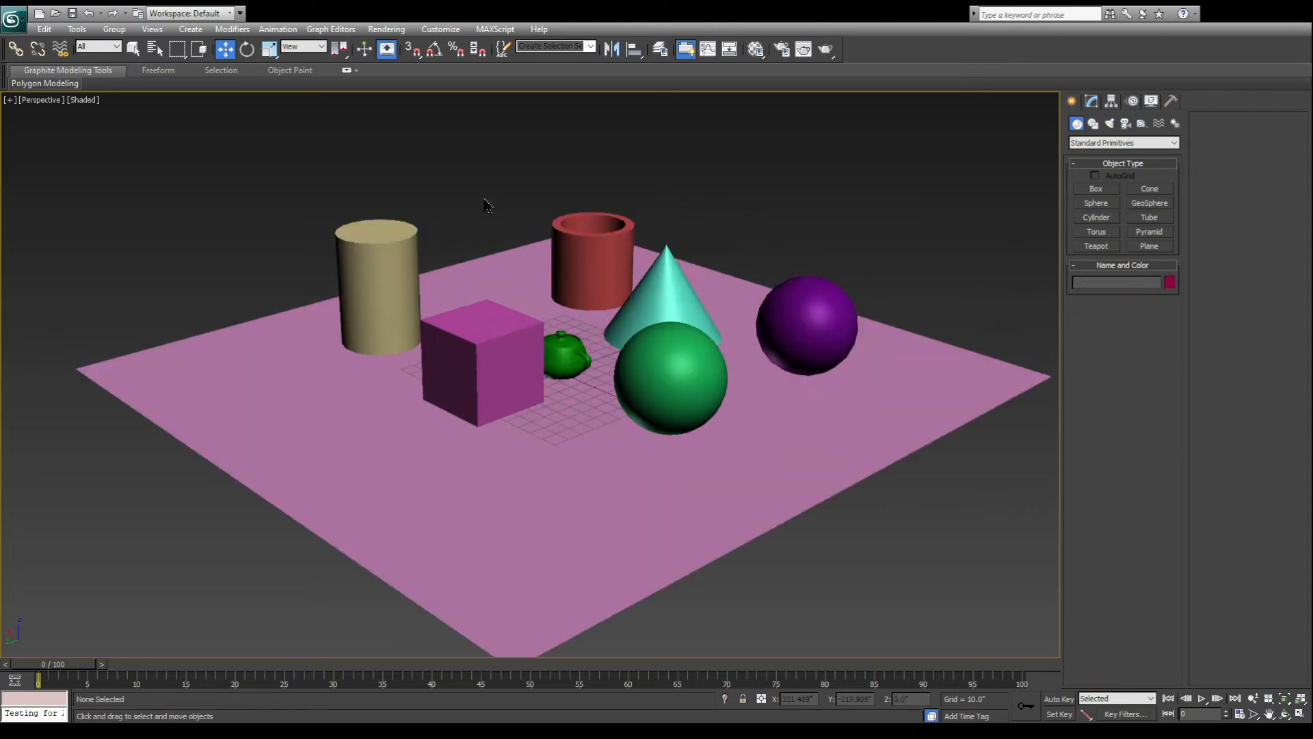
left_click(368, 253)
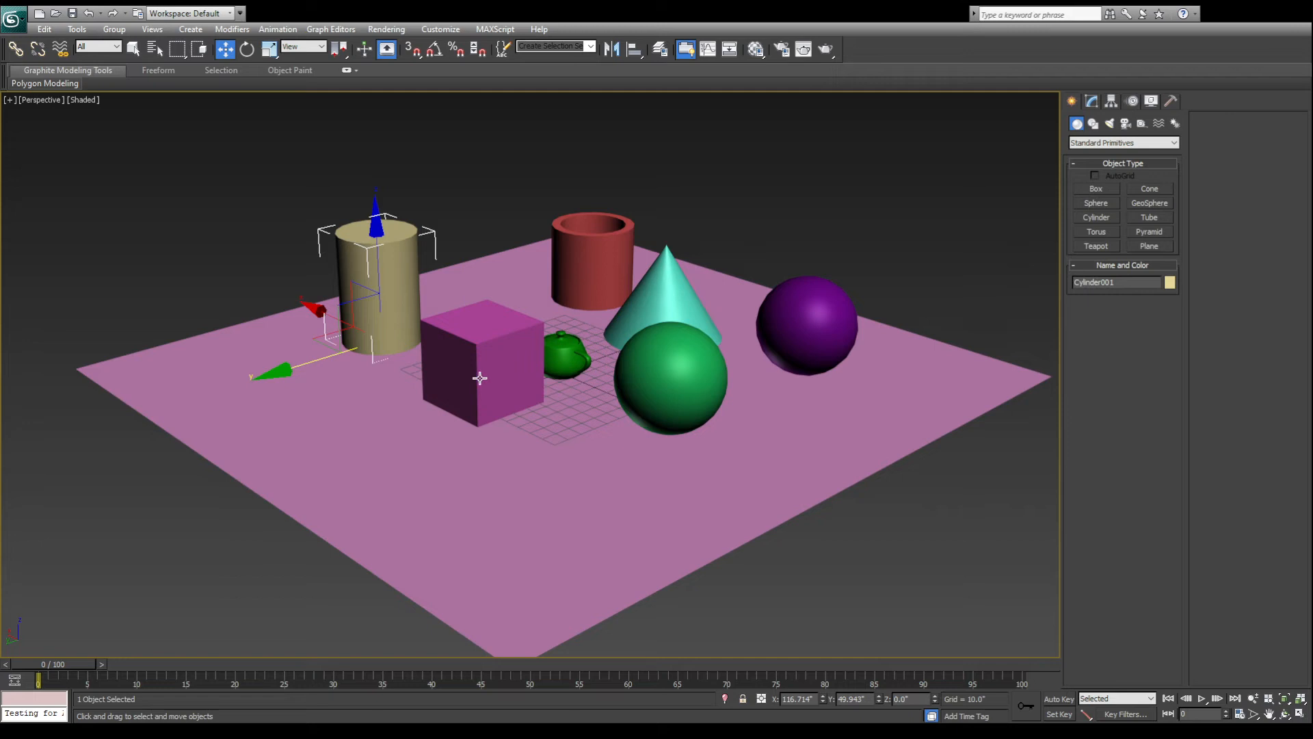
left_click(476, 351, "ctrl")
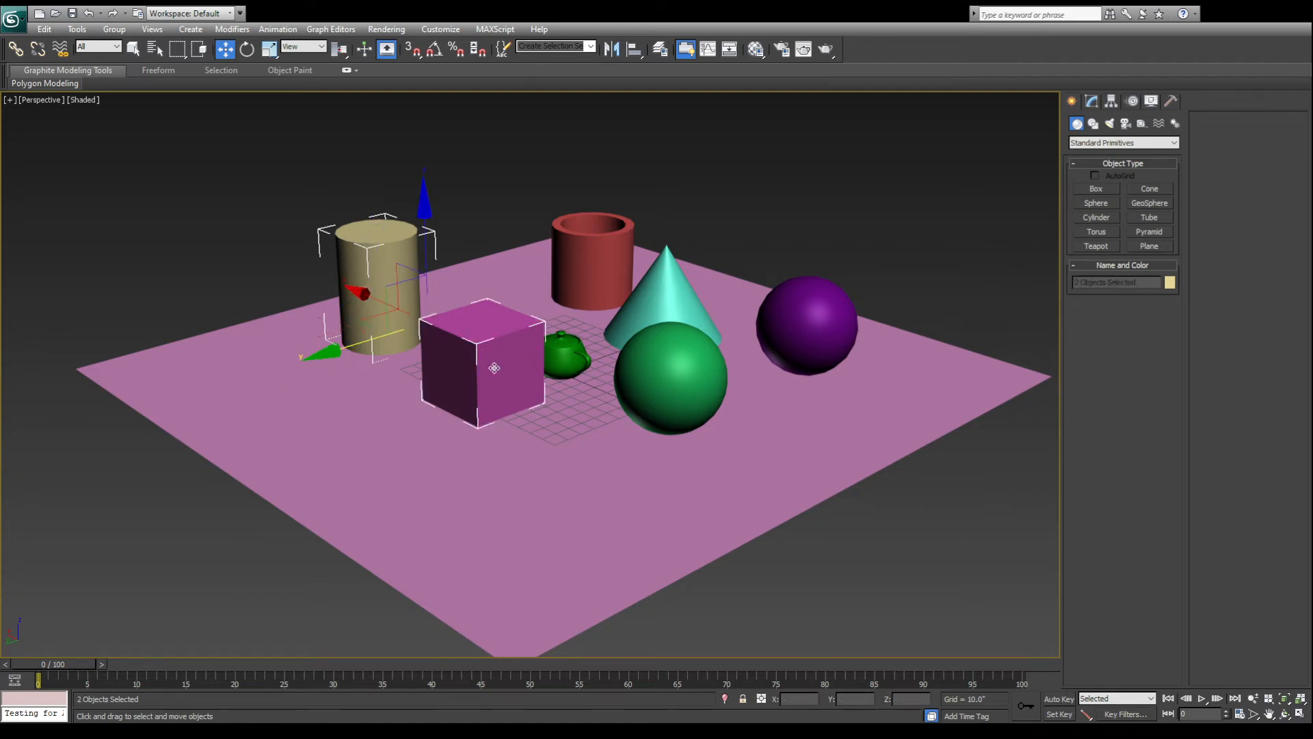
left_click(561, 351, "ctrl")
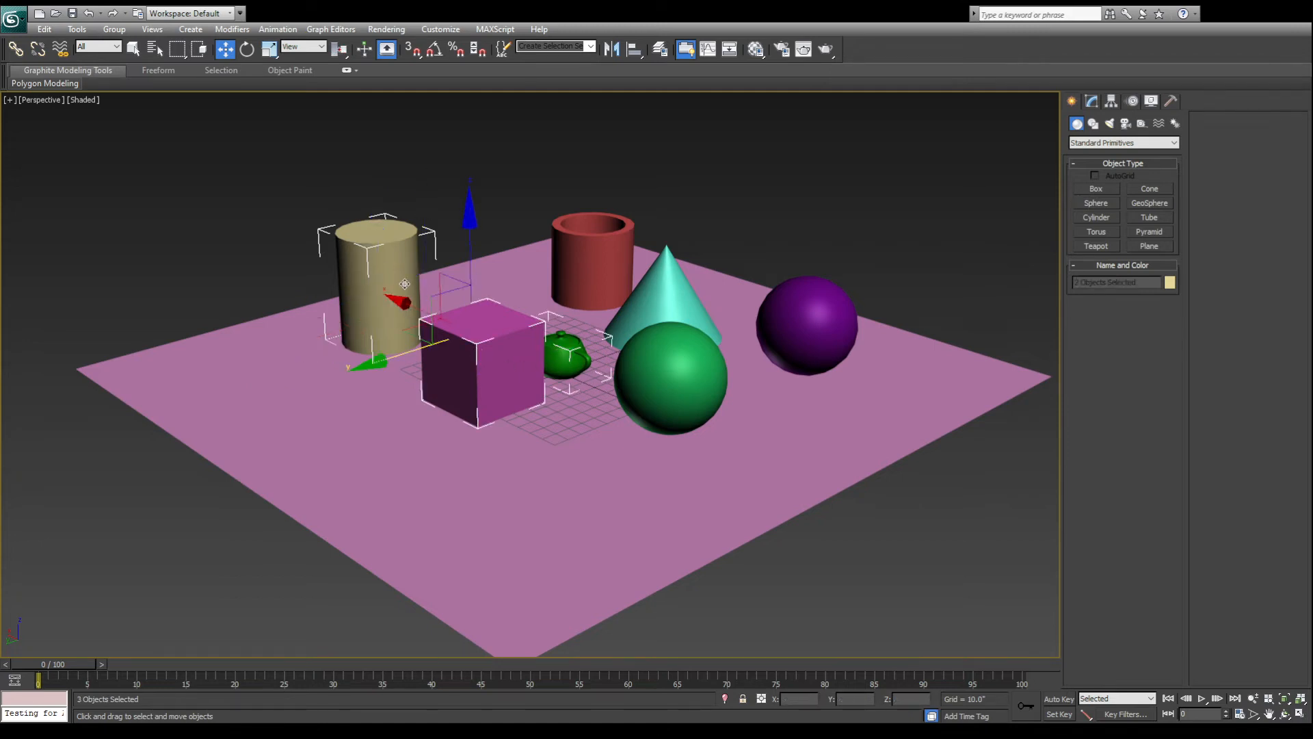
scroll(405, 283, "up", 8)
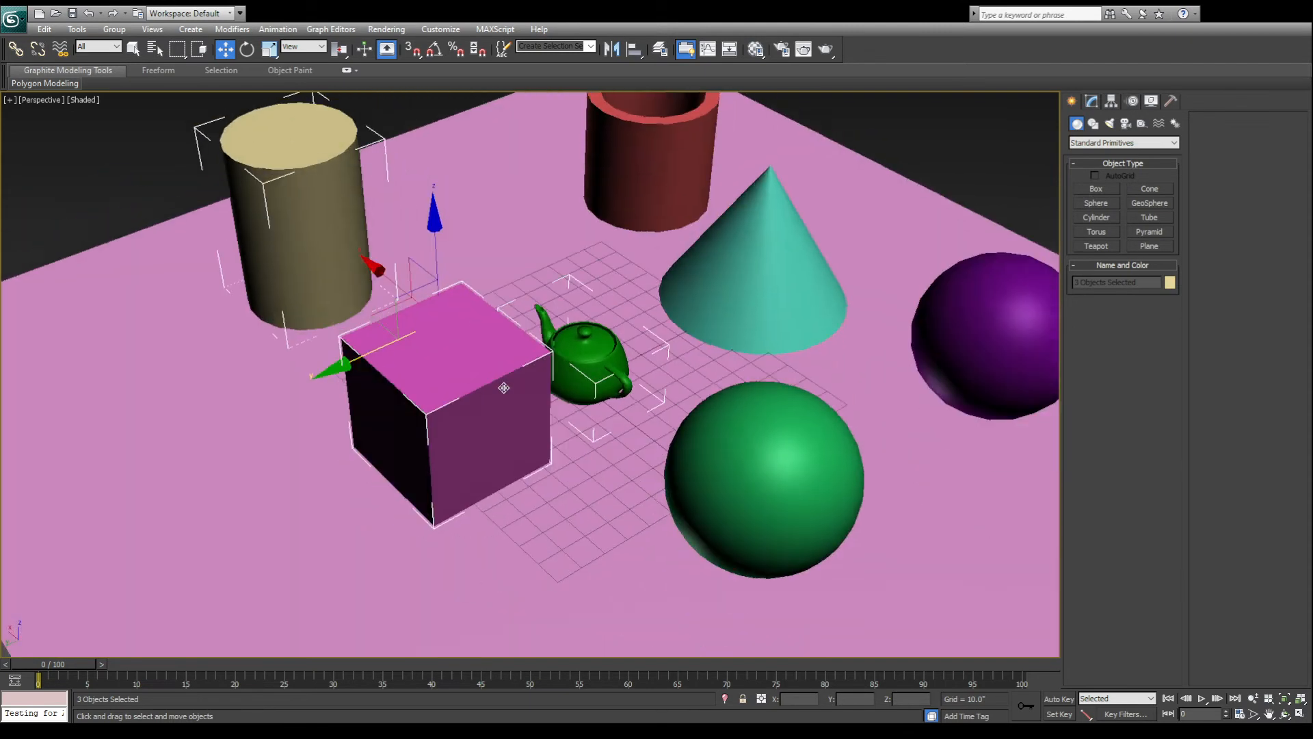
middle_click_drag(504, 388, 585, 347, "alt")
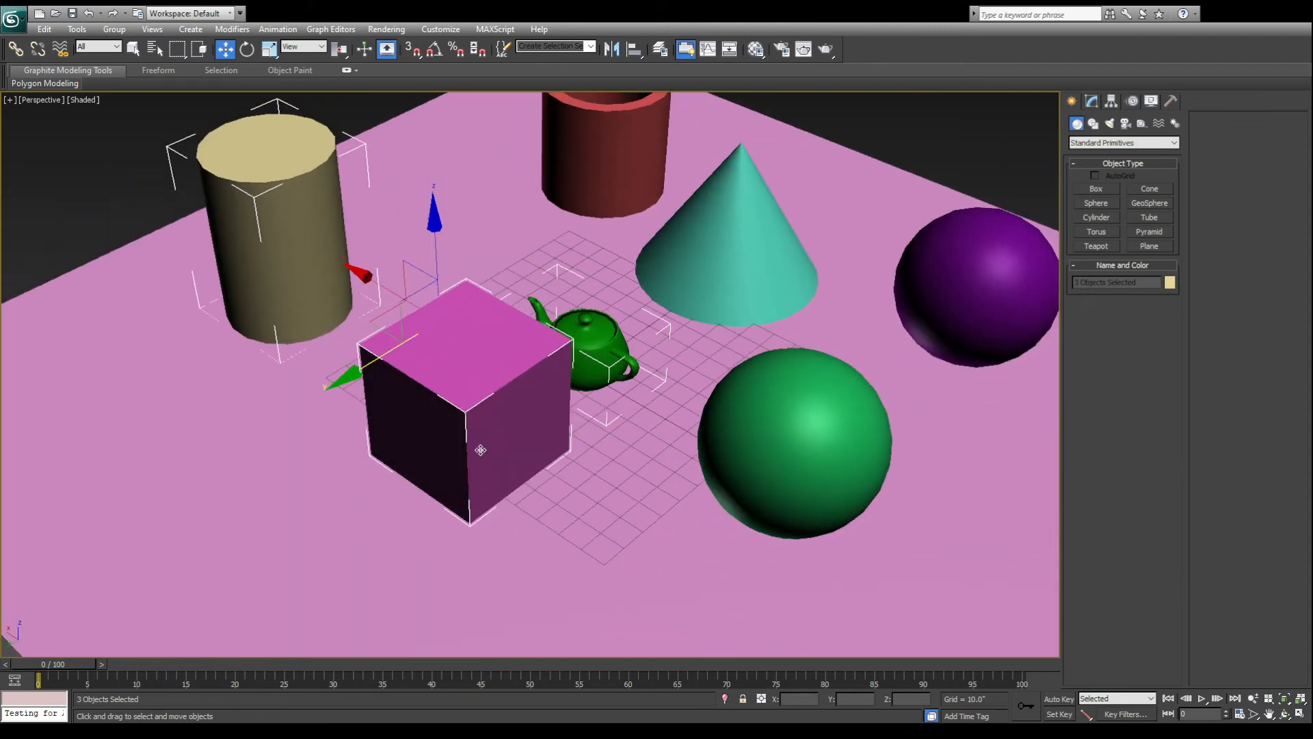
scroll(477, 278, "down", 5)
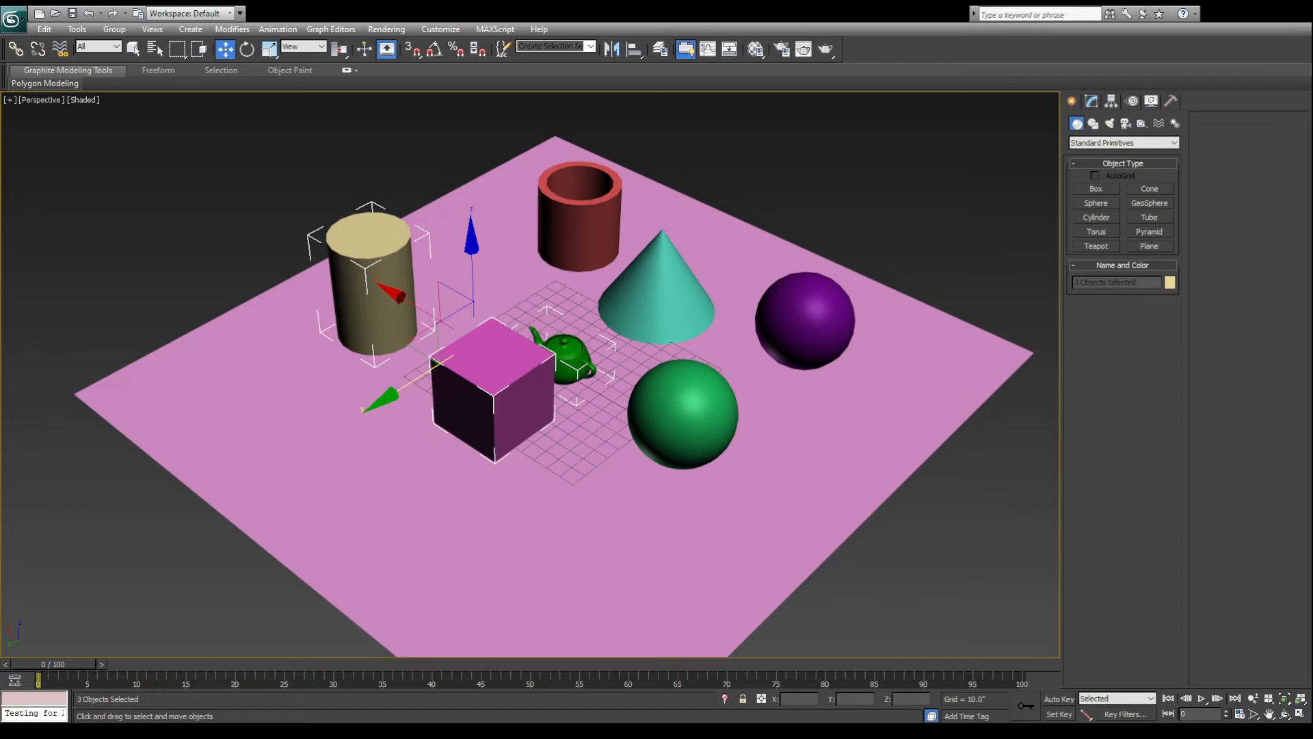
key("Return")
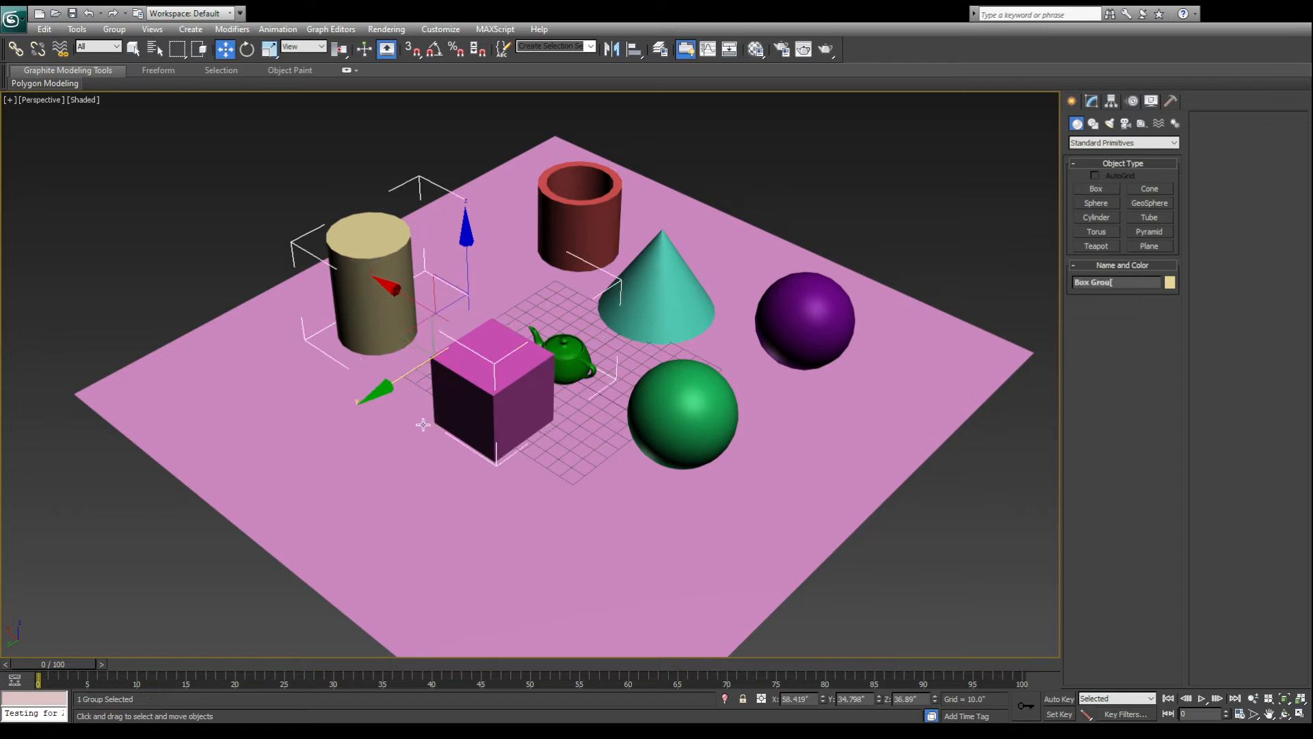
Select the cone and the tube together and group them as "Cone Group"
left_click(655, 260)
left_click(574, 210, "ctrl")
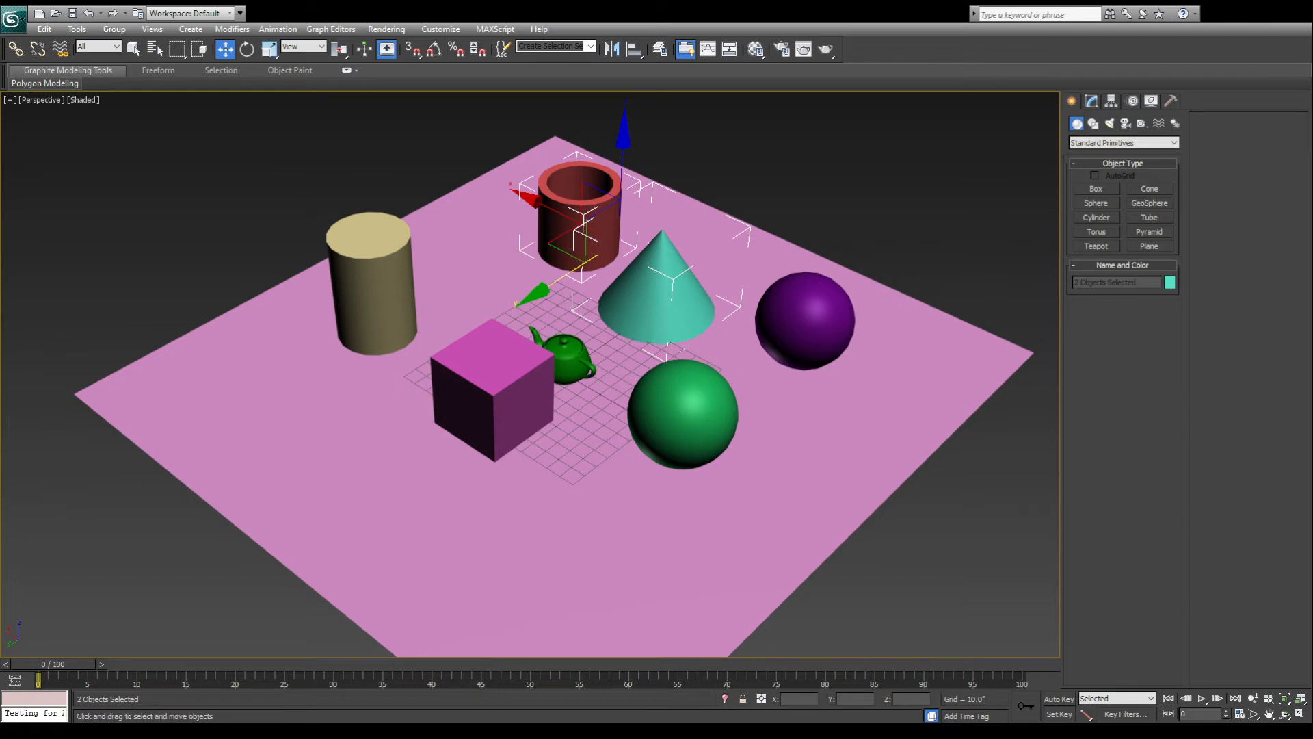
key("Return")
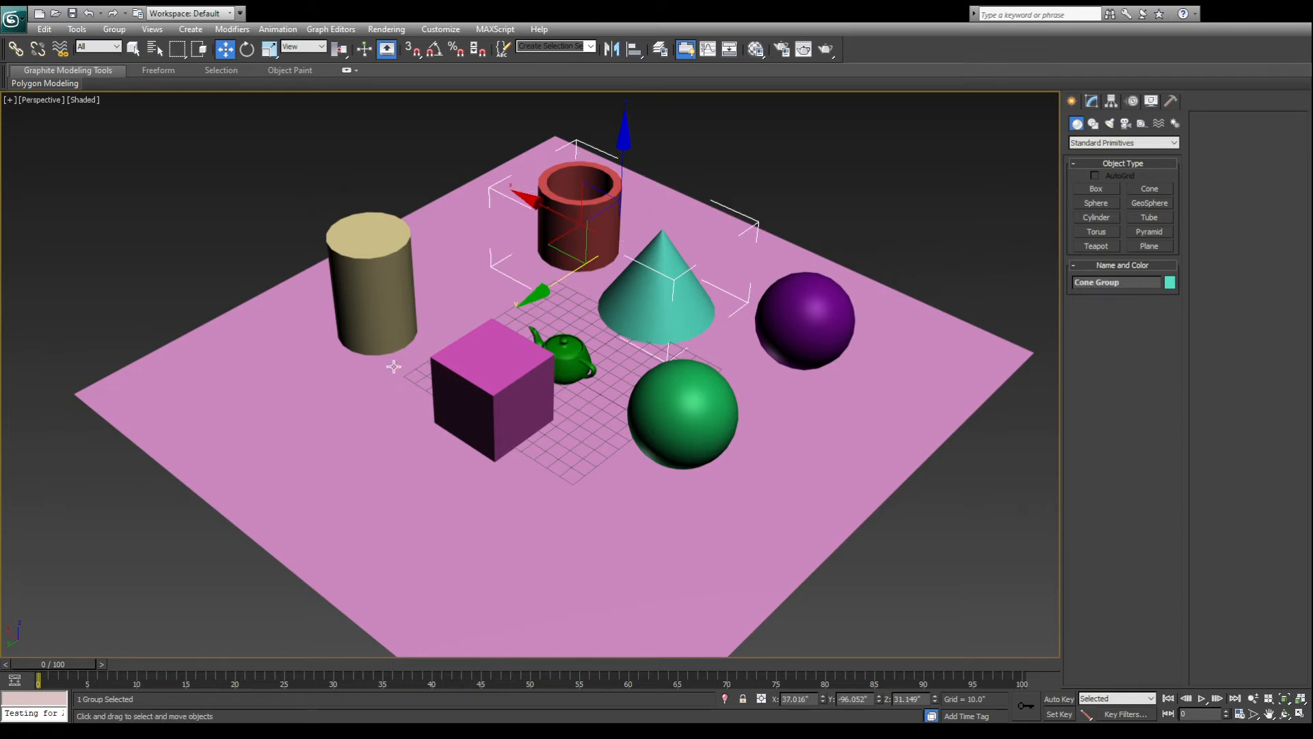
Select the green sphere and the purple geosphere and group them as "Sphere Group"
left_click(697, 388)
left_click(607, 385)
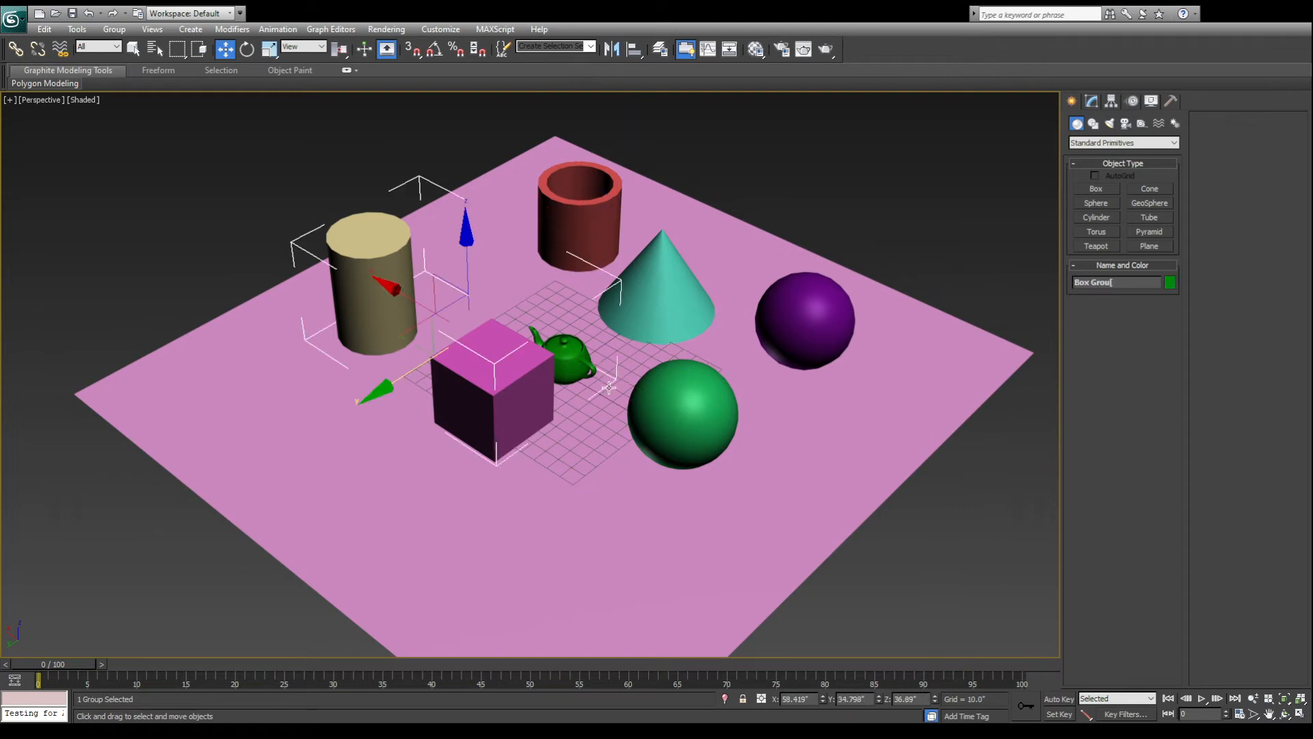
left_click(682, 396)
left_click(807, 308, "ctrl")
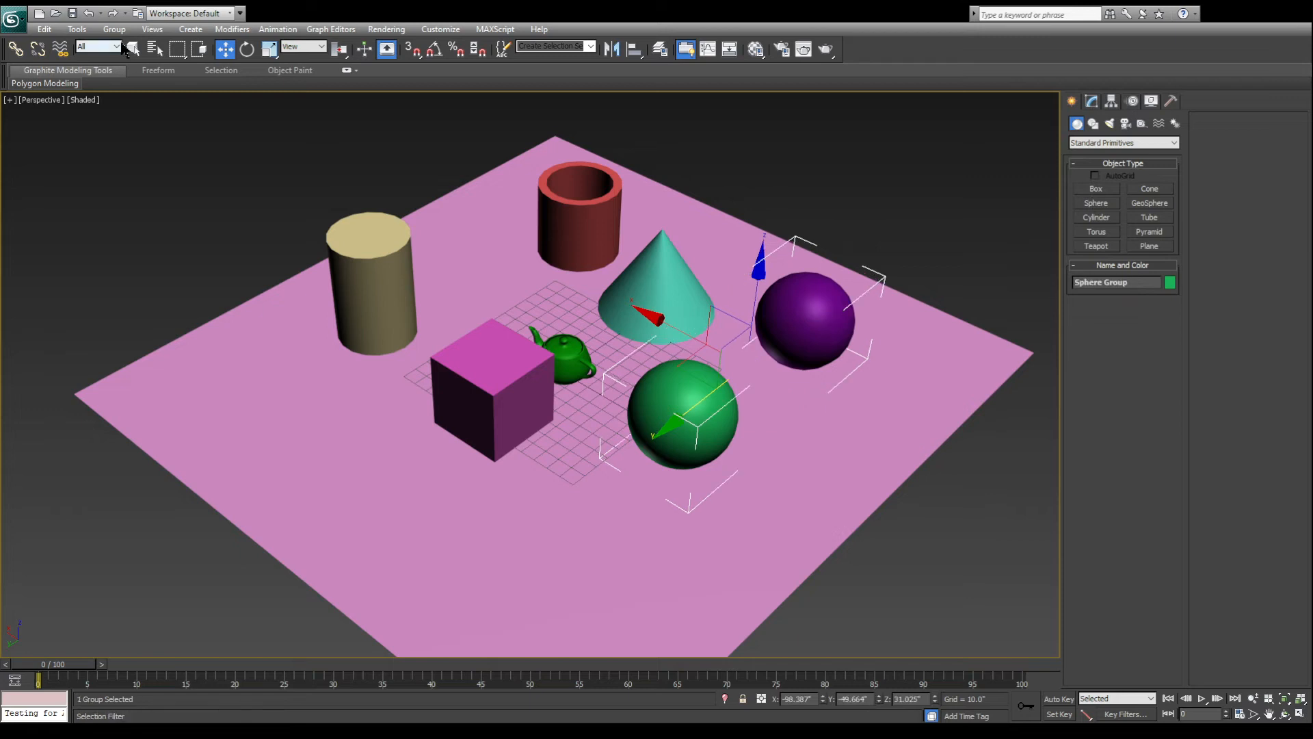
Move the box, cylinder and teapot group along the Y axis to about Y 80 inches
middle_click_drag(515, 268, 443, 381, "alt")
left_click(426, 413)
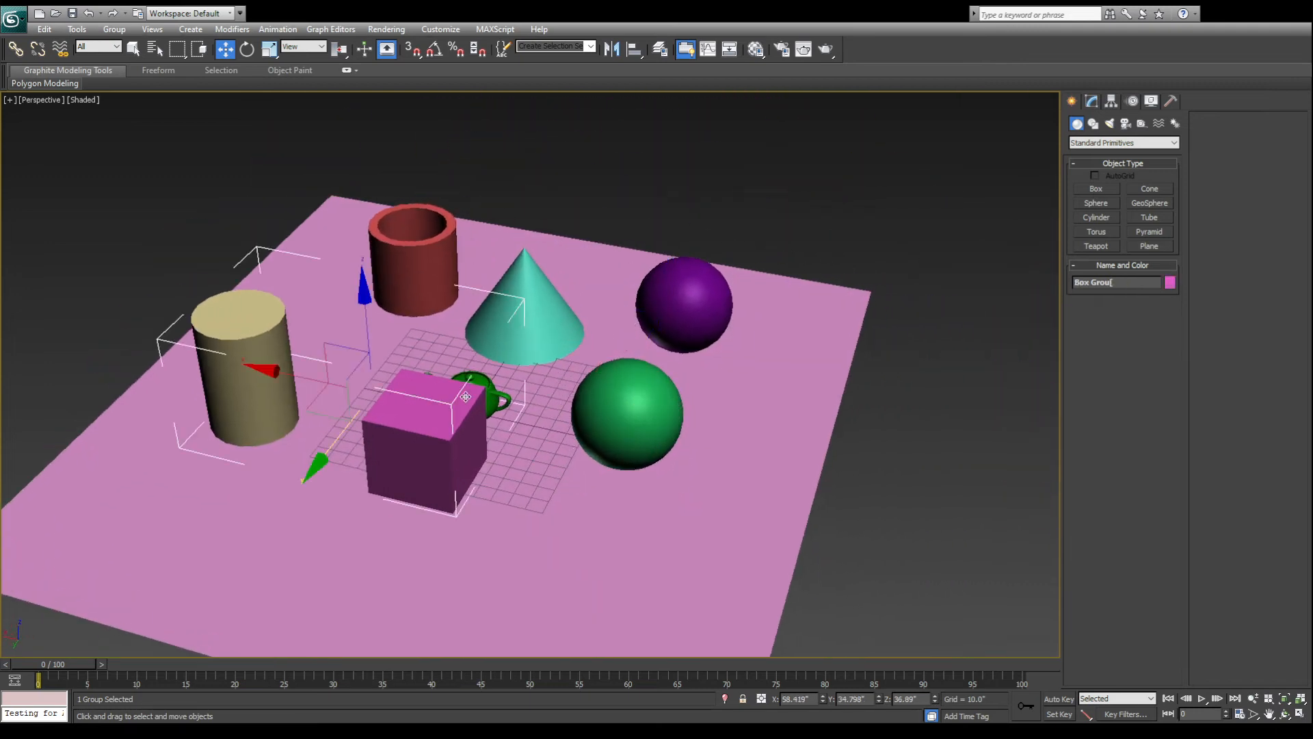
scroll(465, 396, "down", 5)
middle_click_drag(494, 287, 447, 252, "alt")
left_click_drag(372, 396, 336, 365)
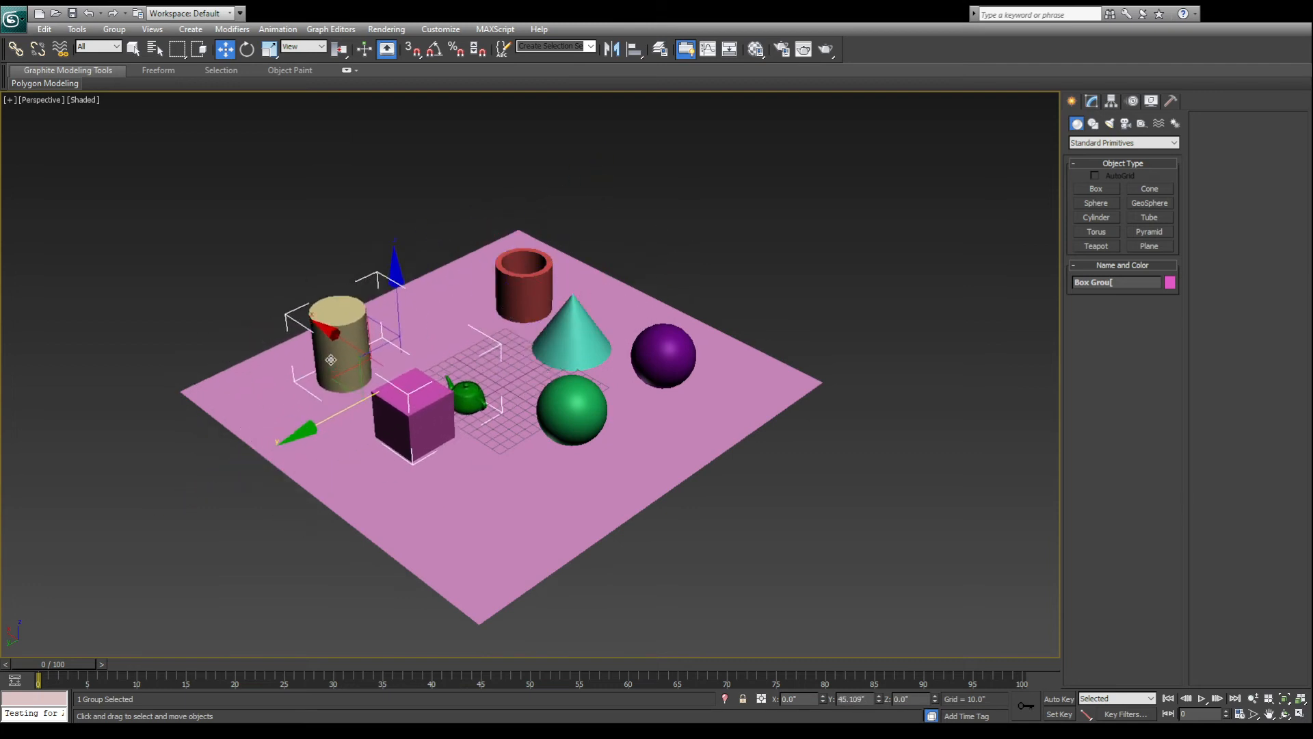
Move the cone group along Y to about -145.5 inches and the sphere group along Y to about -15.7 inches
left_click_drag(531, 322, 586, 304)
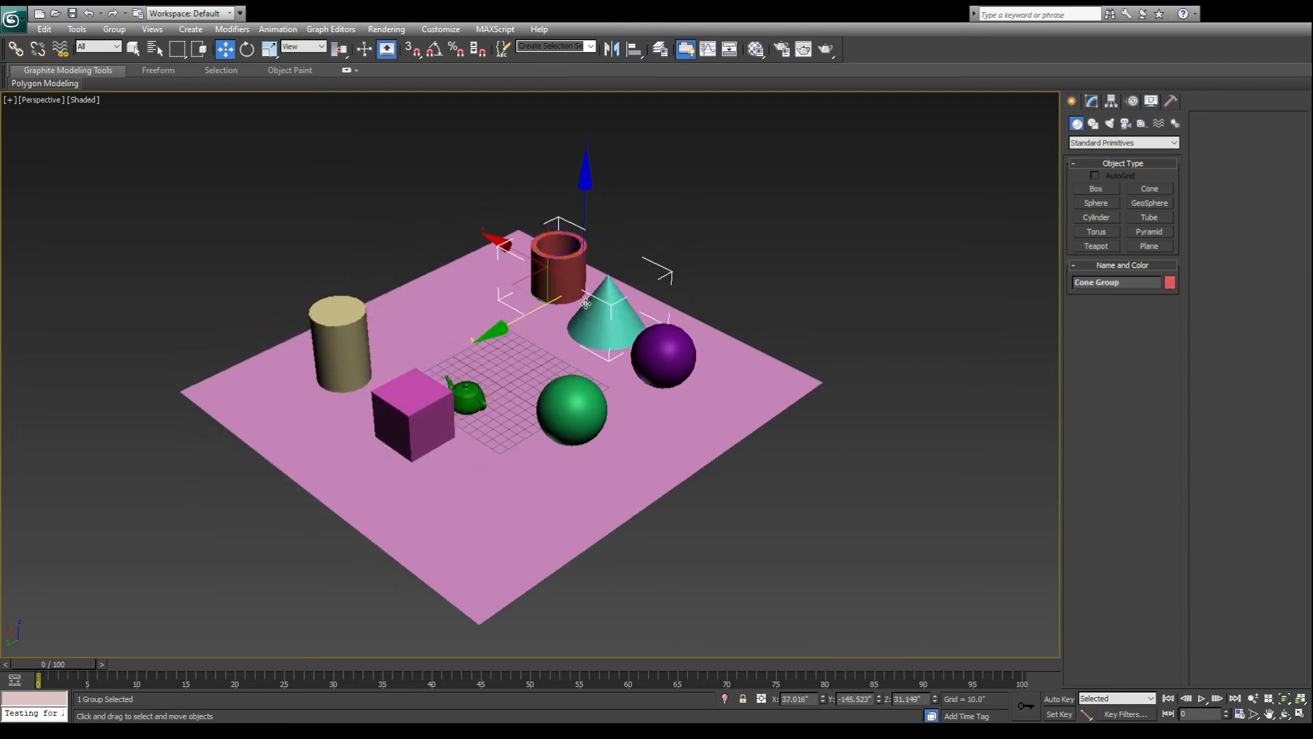
middle_click_drag(508, 322, 573, 310, "alt")
left_click_drag(727, 300, 733, 340)
middle_click_drag(733, 340, 517, 349, "alt")
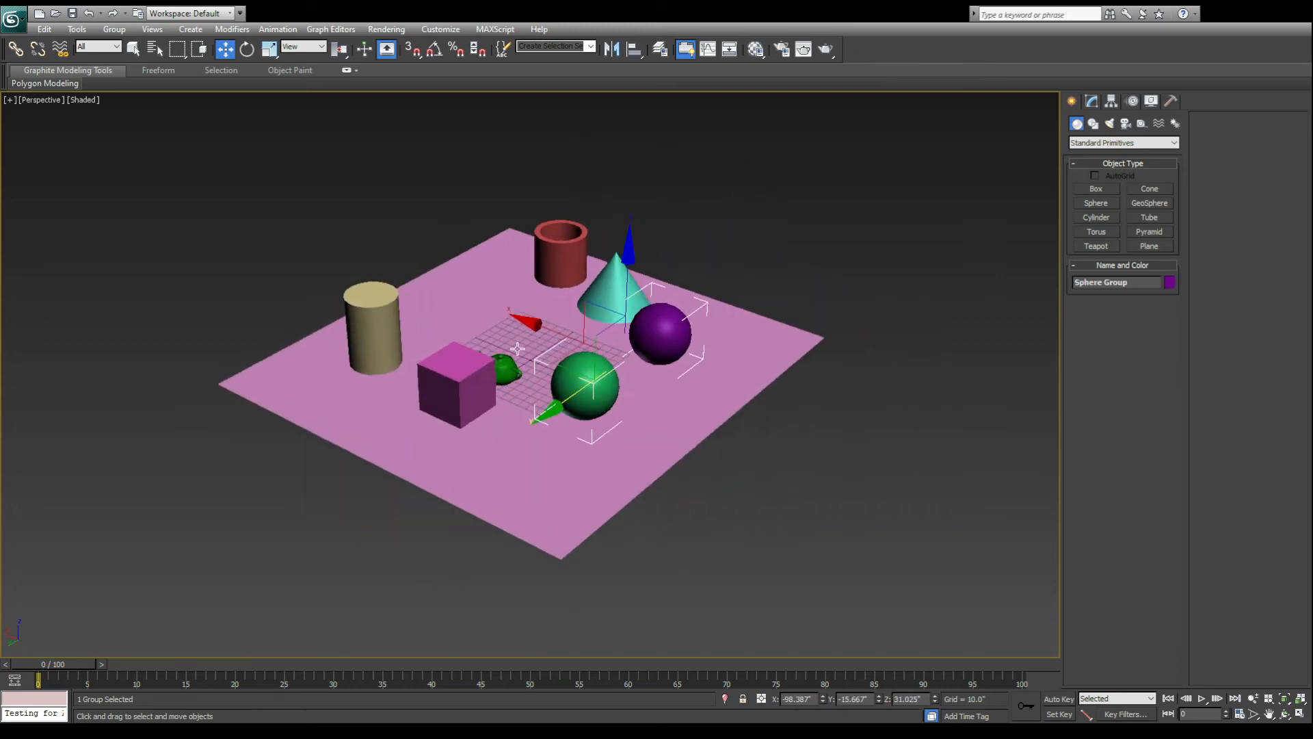
Select the box, cylinder and teapot group through its teapot and bring the group into closer view
middle_click_drag(604, 356, 633, 390)
scroll(724, 371, "up", 4)
left_click(698, 357)
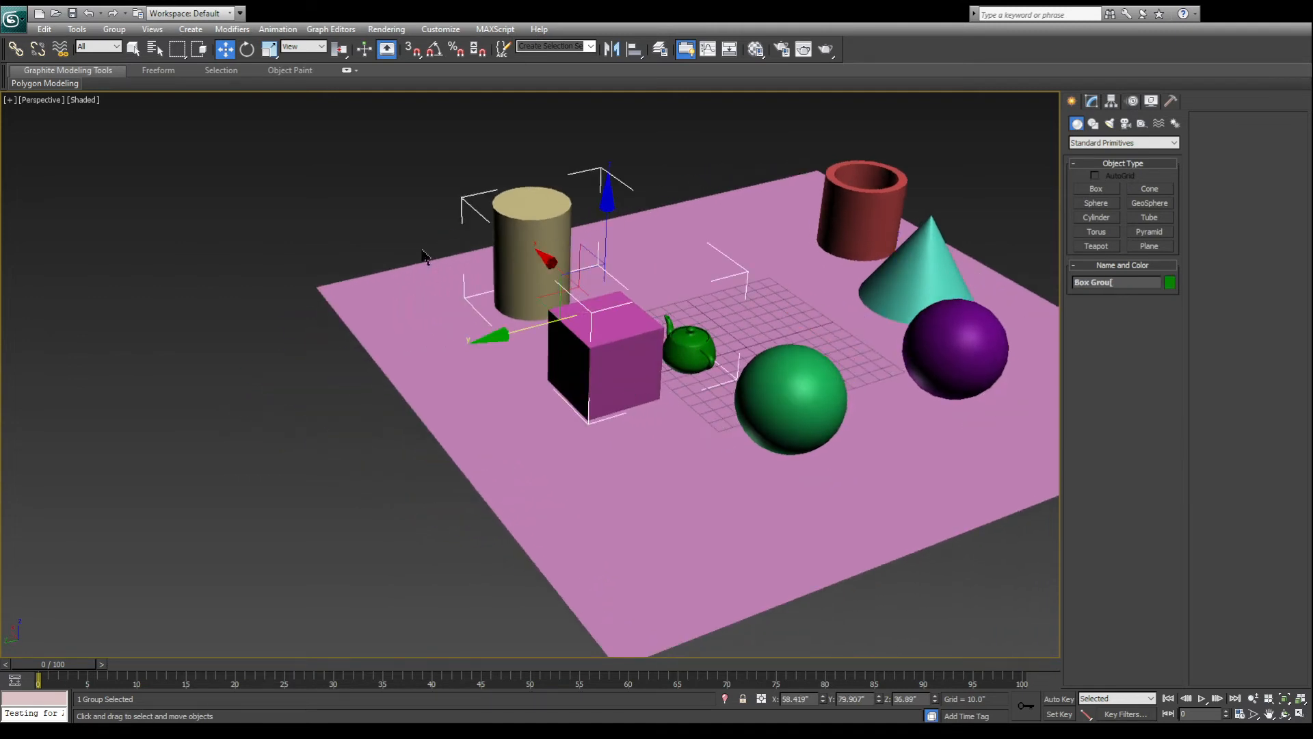
middle_click_drag(596, 307, 597, 356, "alt")
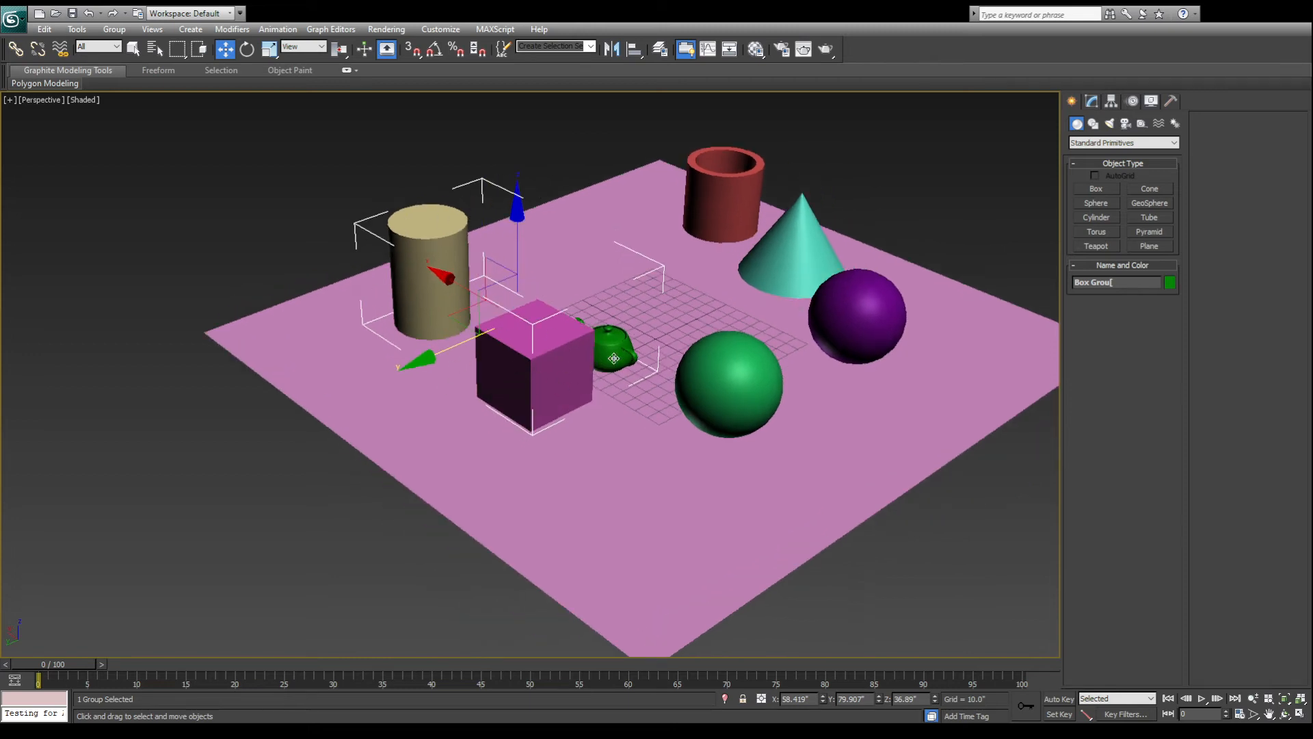
Try to rotate the box group freehand about the Z axis to about -66 degrees, and undo the rotation
left_click(247, 50)
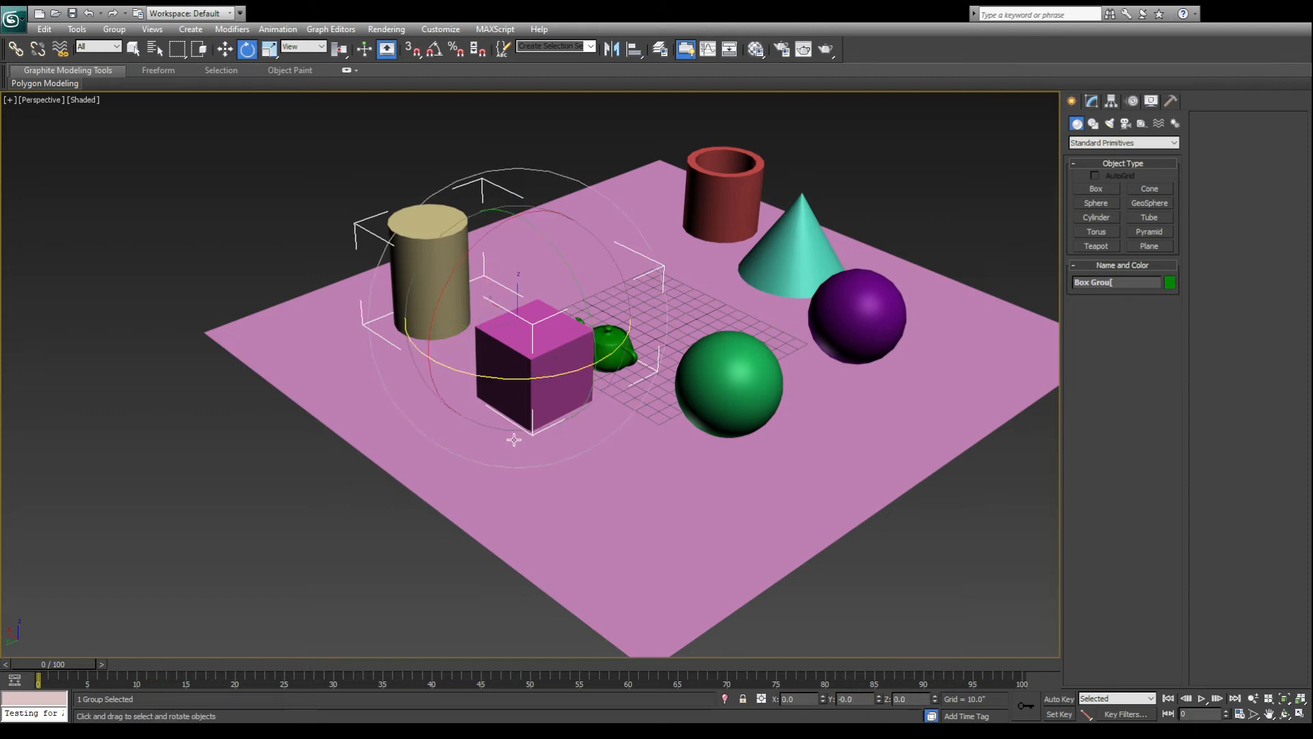
left_click_drag(512, 379, 421, 380)
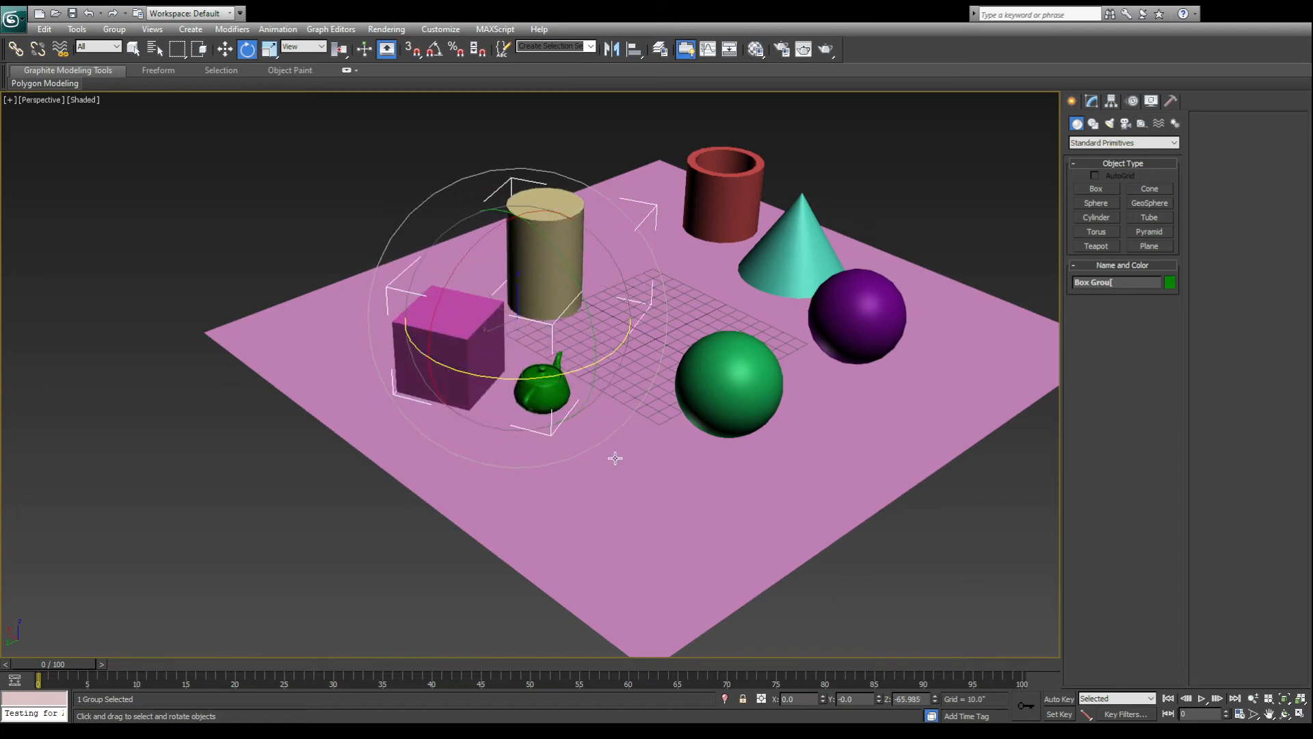
key("ctrl+z")
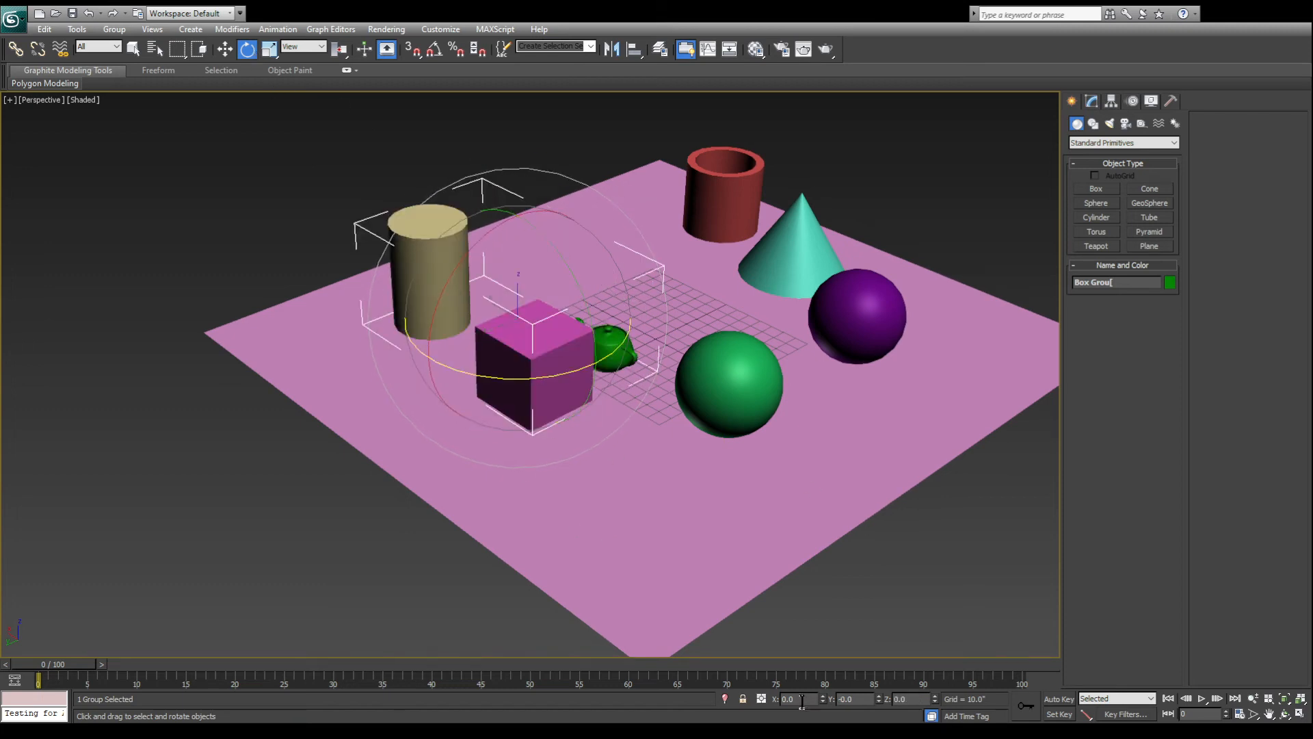
Set the box group's Y rotation to 45 degrees and view the tilted group from another angle
right_click(880, 699)
mouse_move(880, 700)
left_mouse_down()
mouse_move(857, 504)
mouse_move(877, 66)
mouse_move(860, 704)
left_mouse_up()
double_click(860, 699)
type("45")
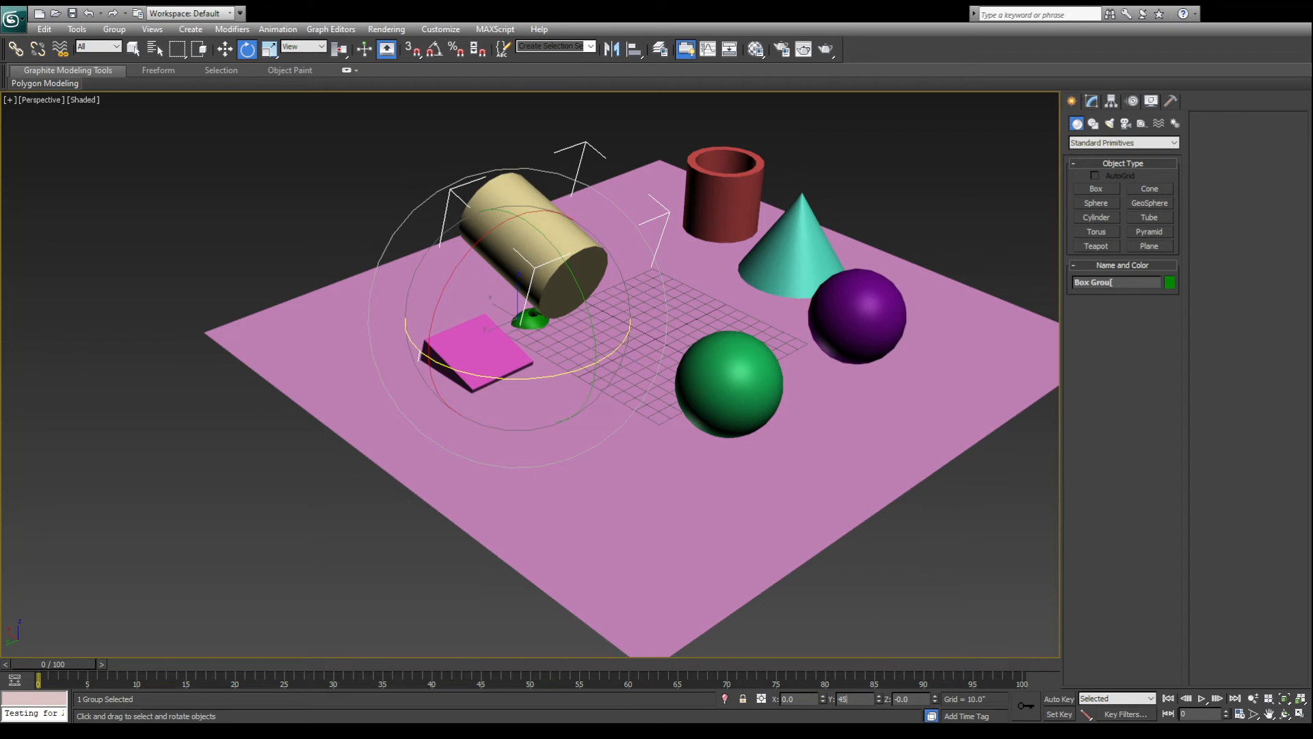
key("Return")
middle_click_drag(546, 493, 604, 478, "alt")
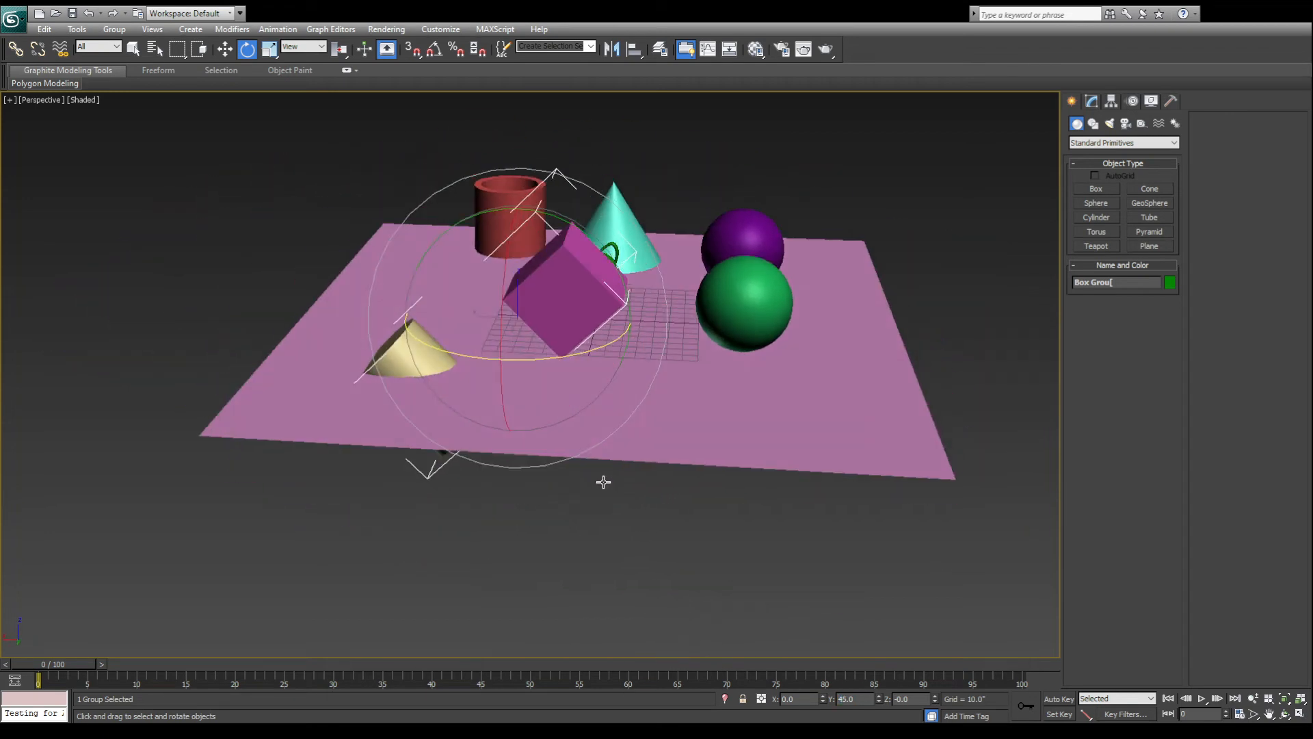
Reset the box group's Y rotation to 0, then try Z and X rotations and reset each to 0
right_click(879, 699)
left_click_drag(936, 701, 922, 36)
right_click(922, 35)
left_click_drag(823, 699, 727, 496)
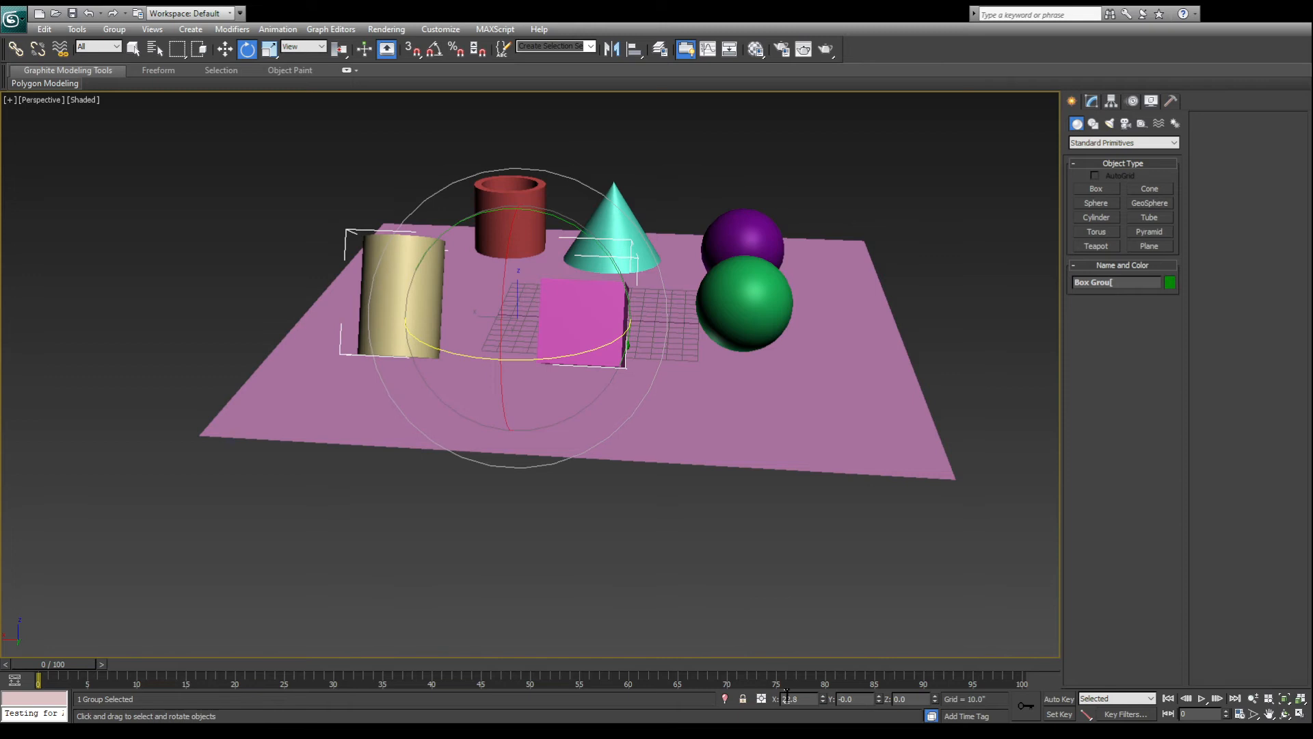
right_click(824, 700)
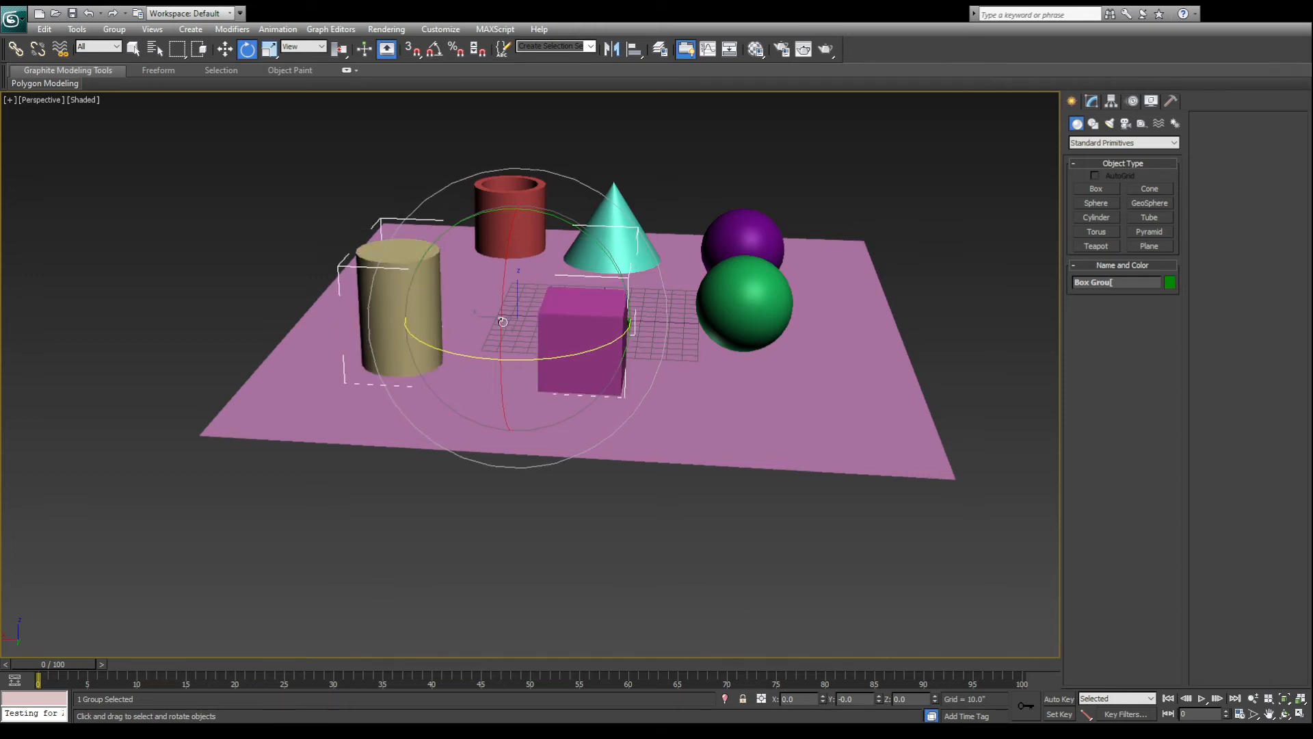
Try to scale the box group along the Y axis to about 56 percent, and undo the scaling
left_click(269, 49)
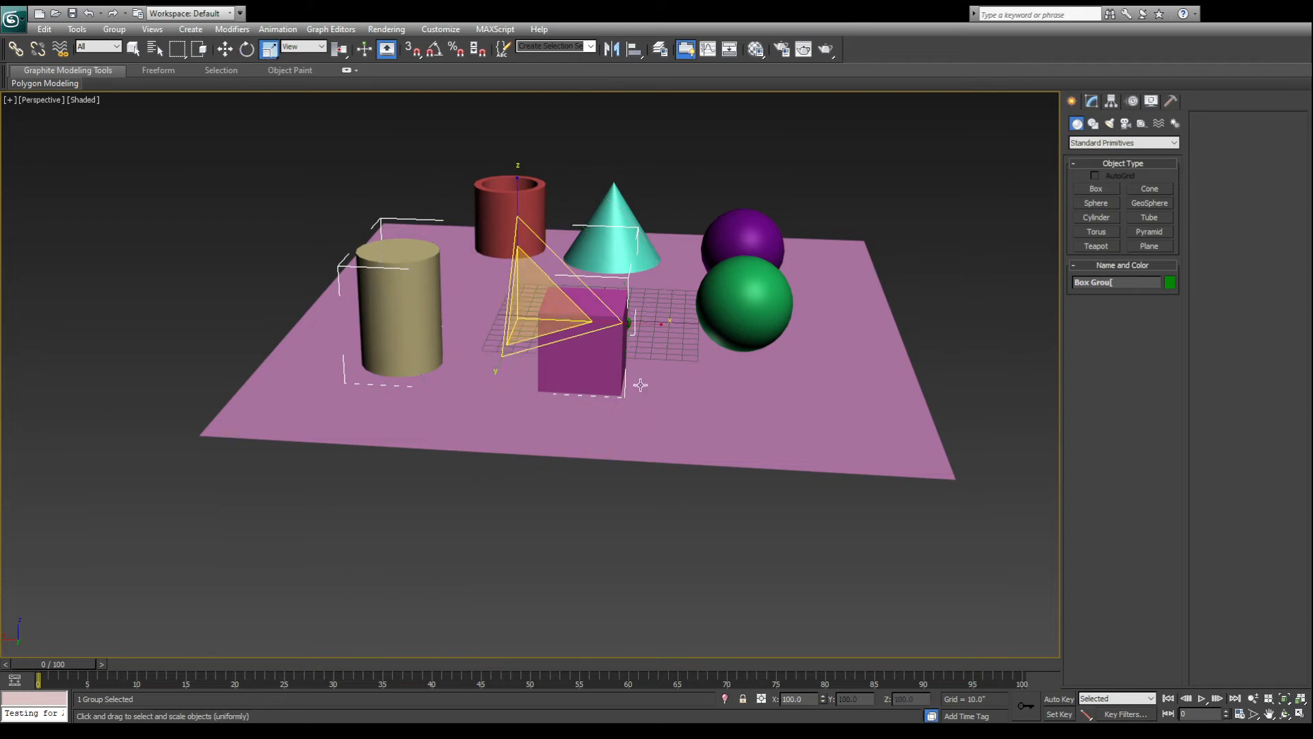
middle_click_drag(579, 345, 511, 355, "alt")
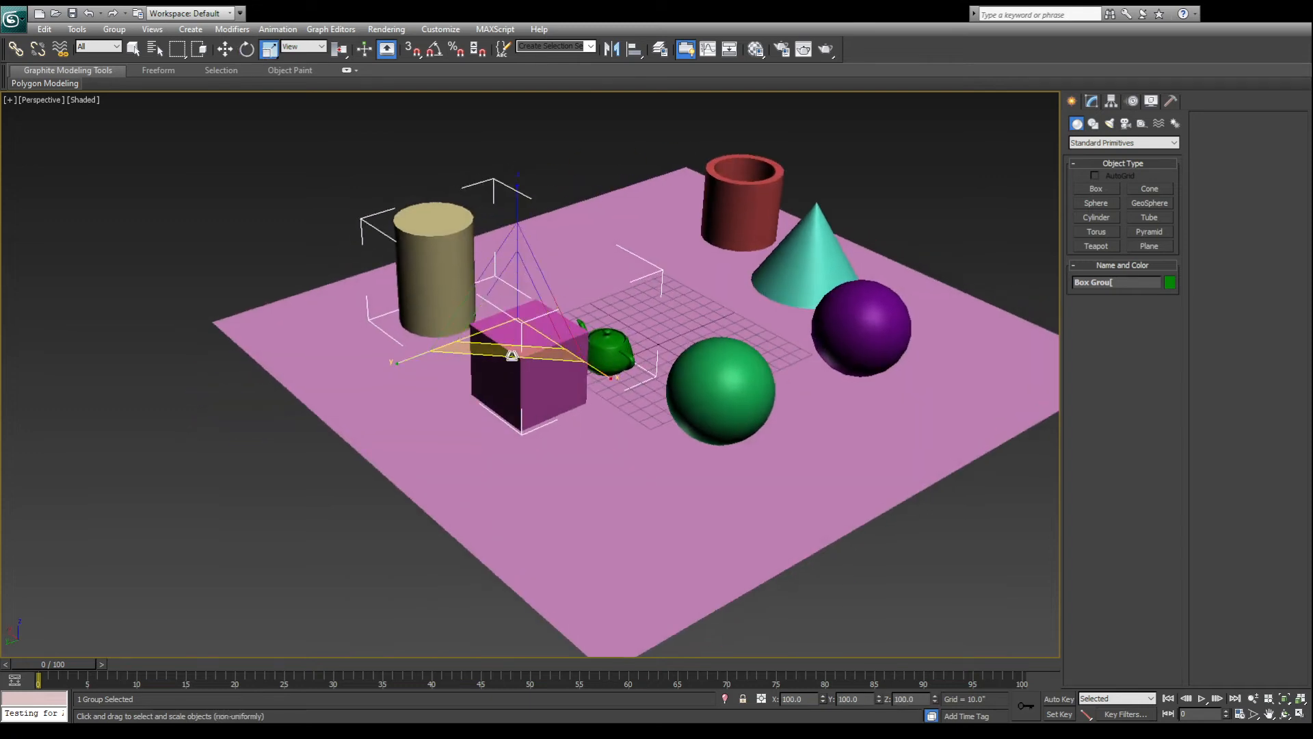
left_click_drag(579, 357, 446, 343)
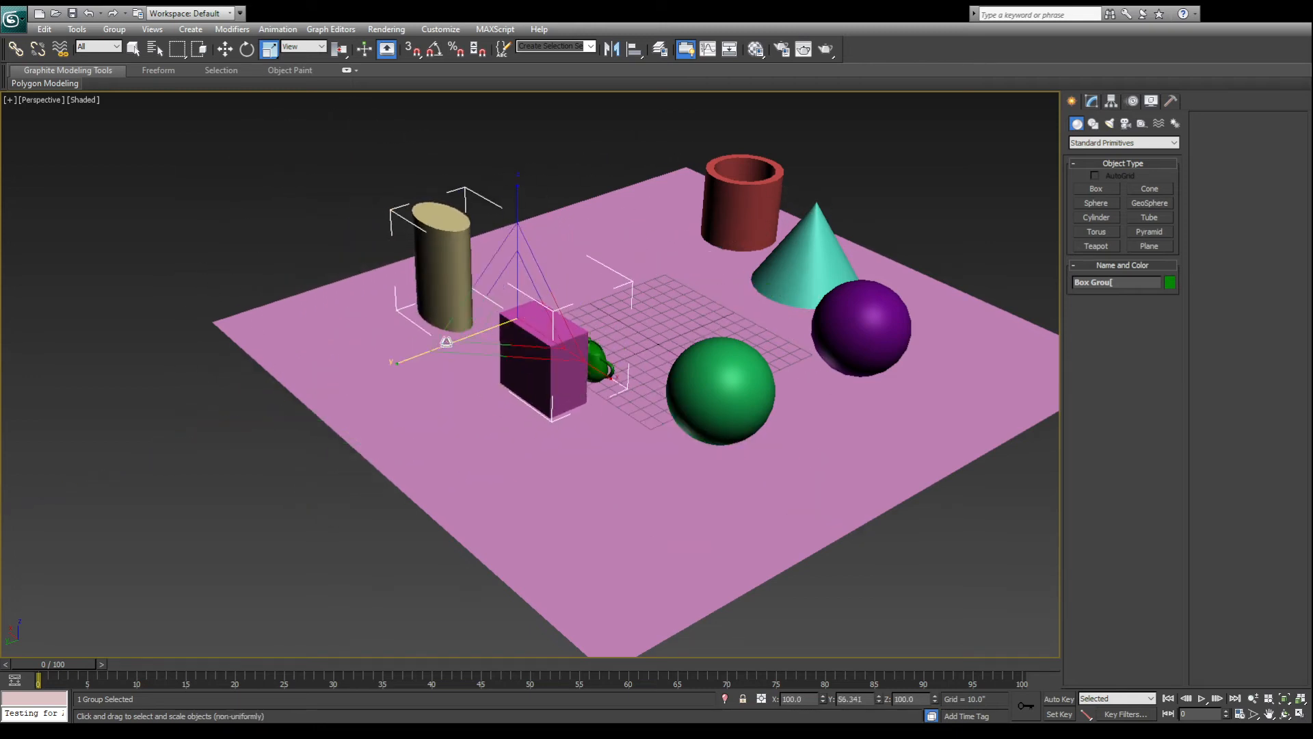
key("ctrl+z")
Try to scale the box group along the Z axis and uniformly on all axes, undoing each change
left_click_drag(513, 202, 523, 239)
key("ctrl+z")
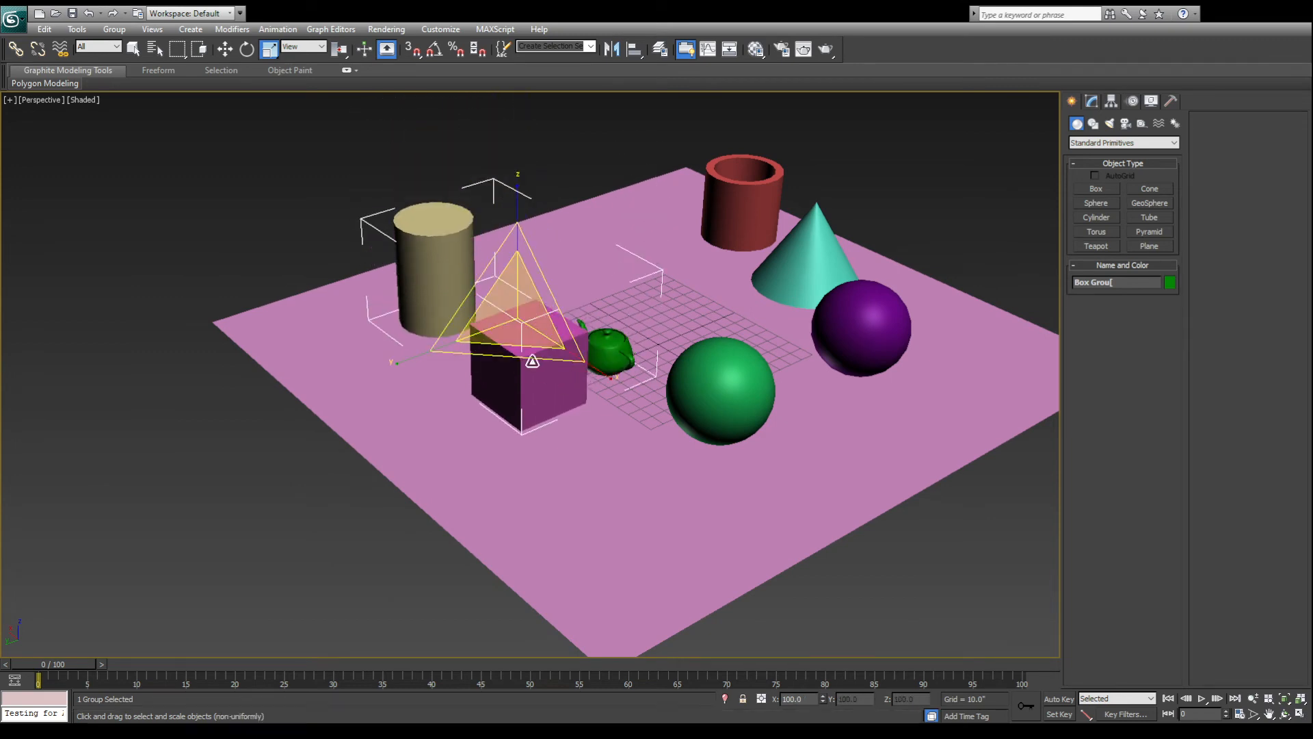
left_click_drag(516, 308, 531, 425)
key("ctrl+z")
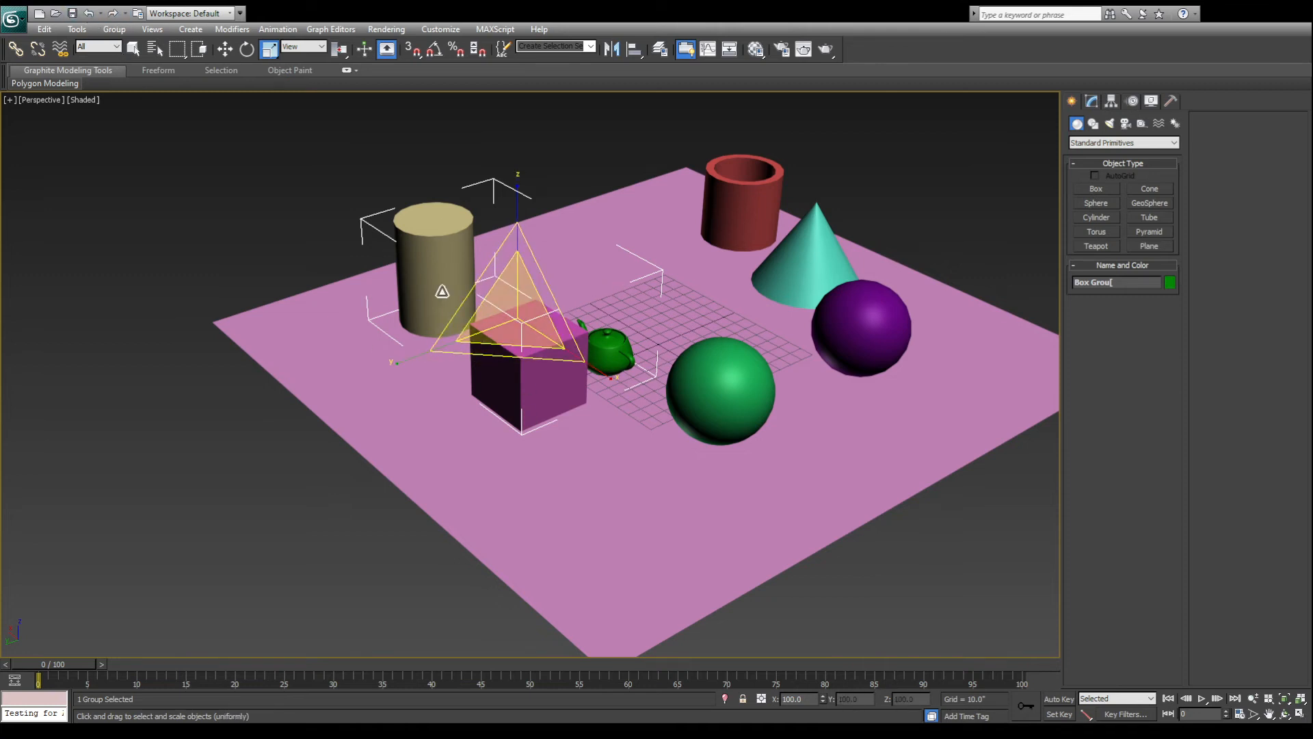
Open the box group so its individual members can be edited
key("w")
middle_click_drag(616, 417, 457, 256, "alt")
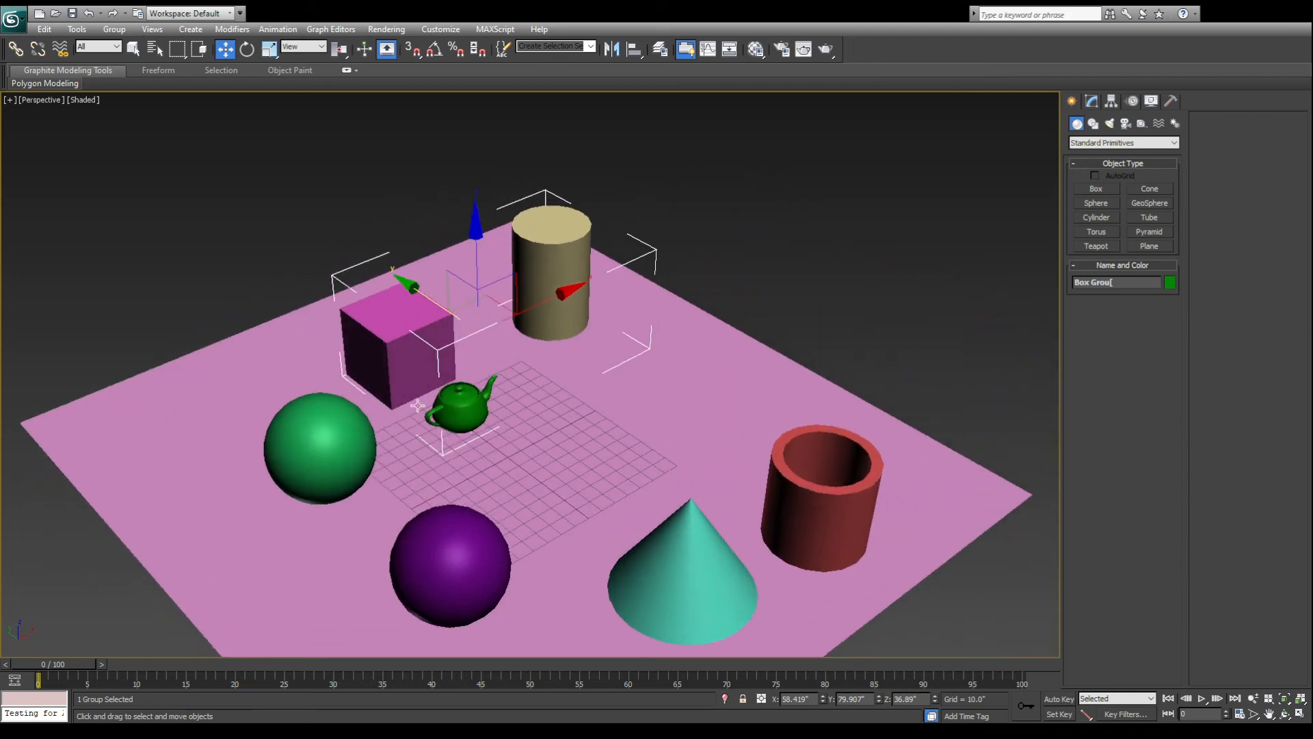
middle_click_drag(417, 405, 478, 402, "alt")
scroll(478, 402, "up", 3)
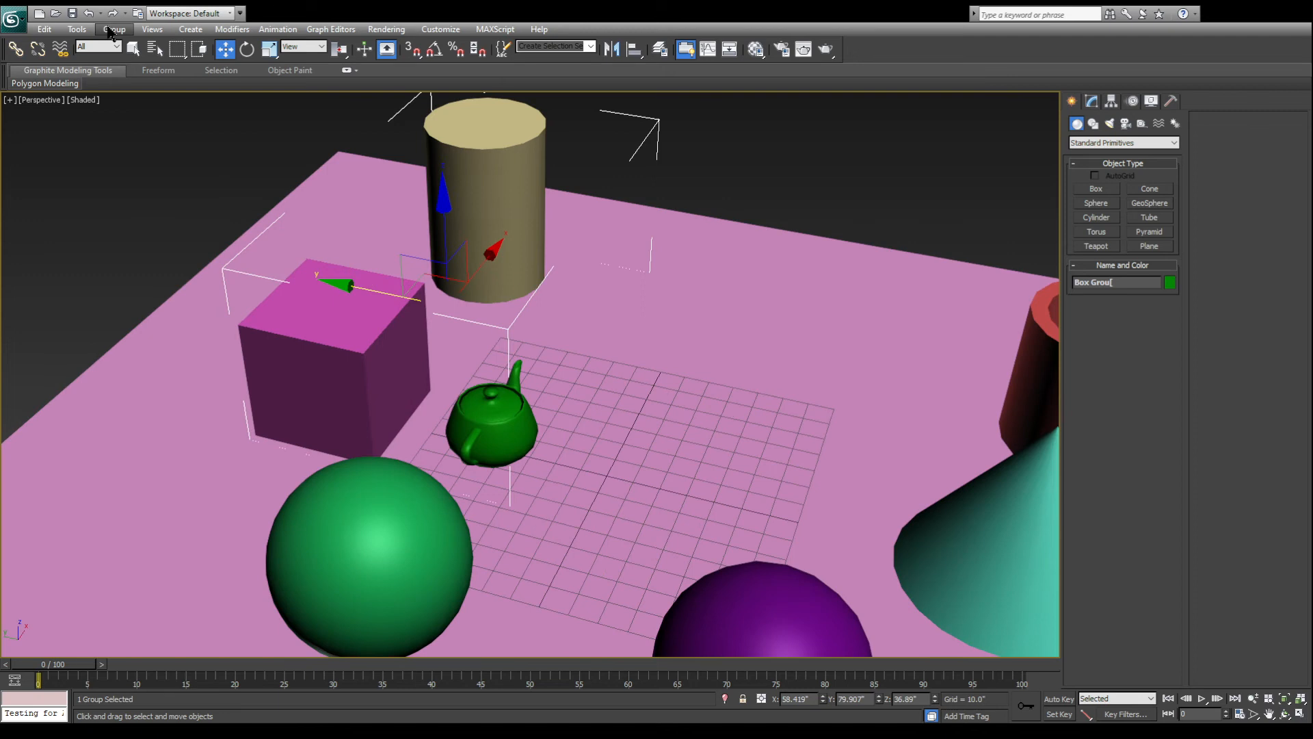
left_click(223, 215)
middle_click_drag(471, 357, 367, 403, "alt")
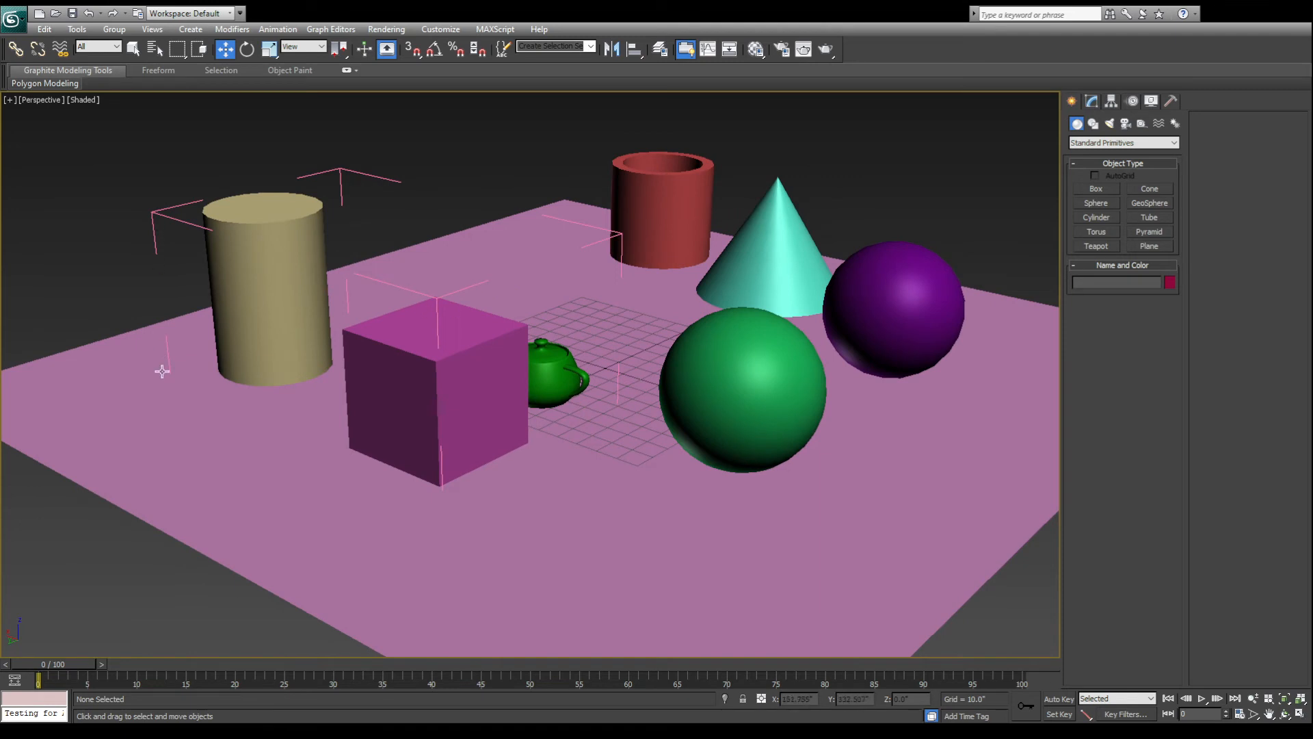
Select the opened group's bounding bracket, move the whole group slightly across the plane, and clear the selection
left_click(356, 172)
mouse_move(332, 291)
left_mouse_down()
mouse_move(379, 304)
mouse_move(308, 287)
left_mouse_up()
key("ctrl+d")
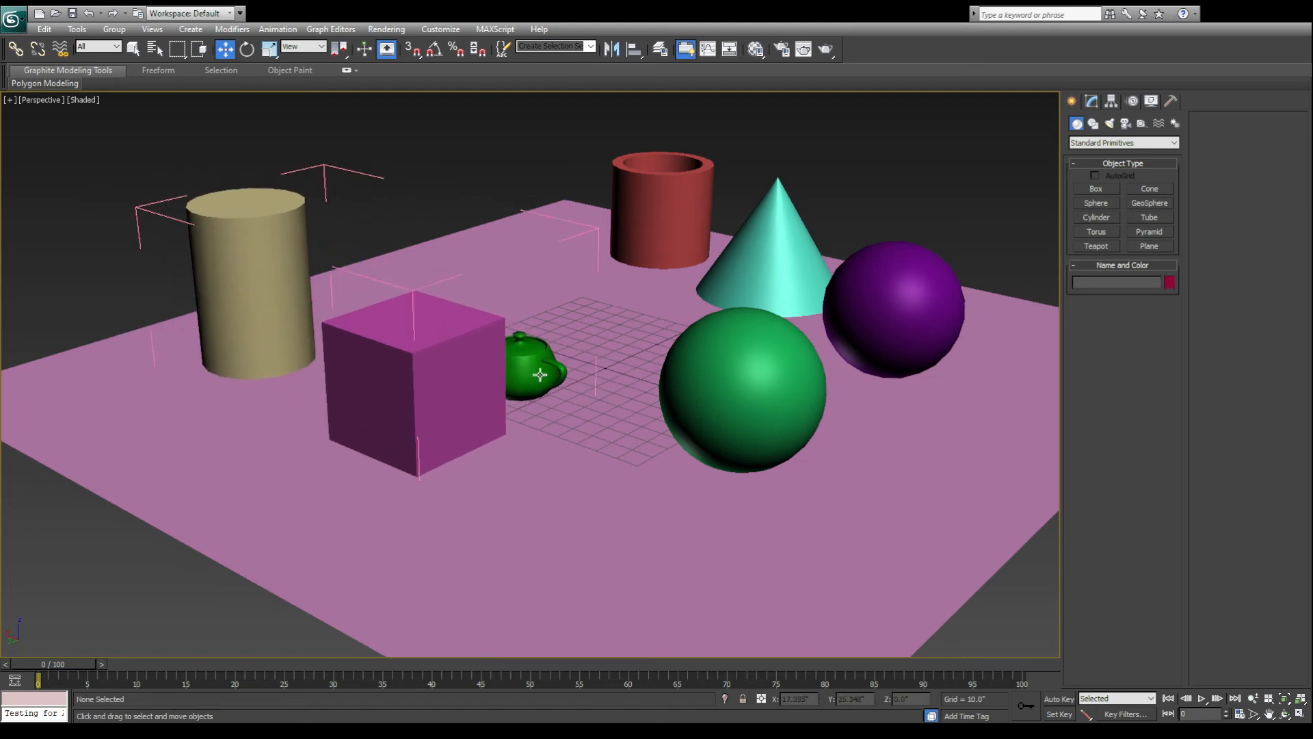
Select only the teapot inside the opened box group and show its editable parameters
left_click(540, 374)
middle_click_drag(540, 374, 909, 275, "alt")
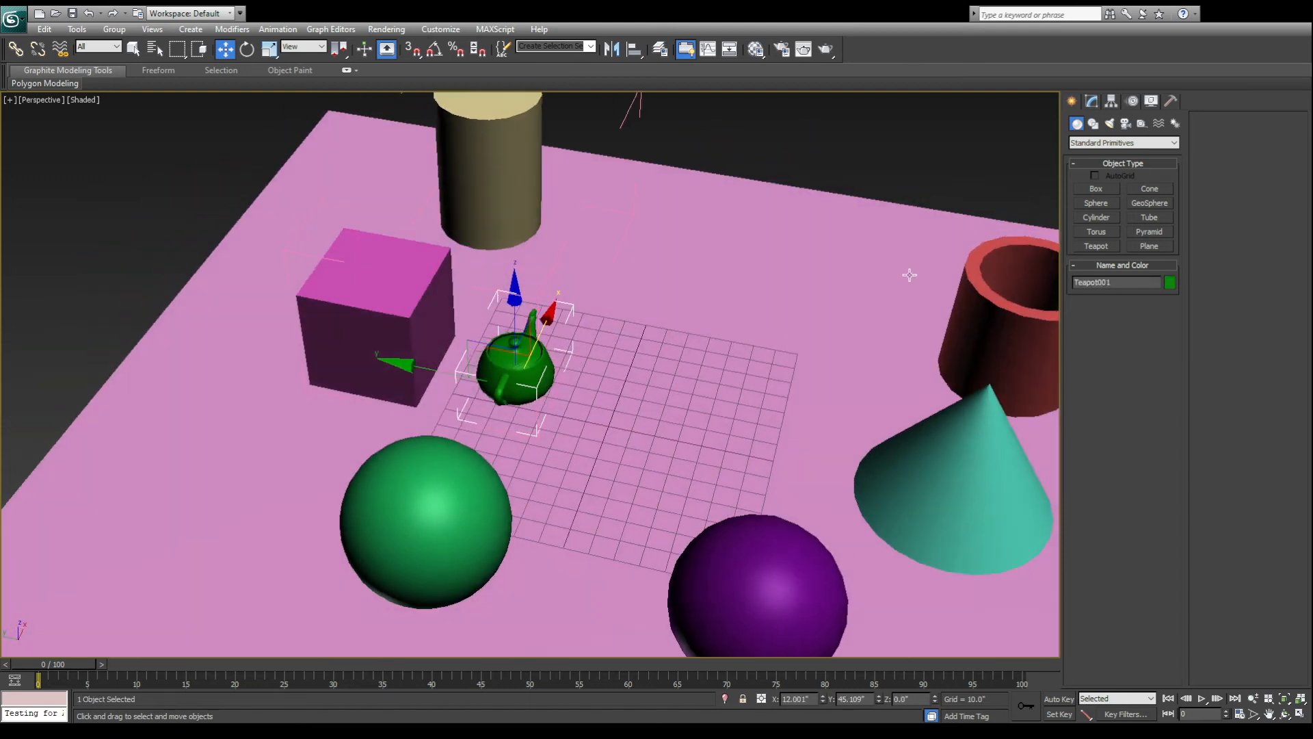
middle_click_drag(545, 330, 472, 368, "alt")
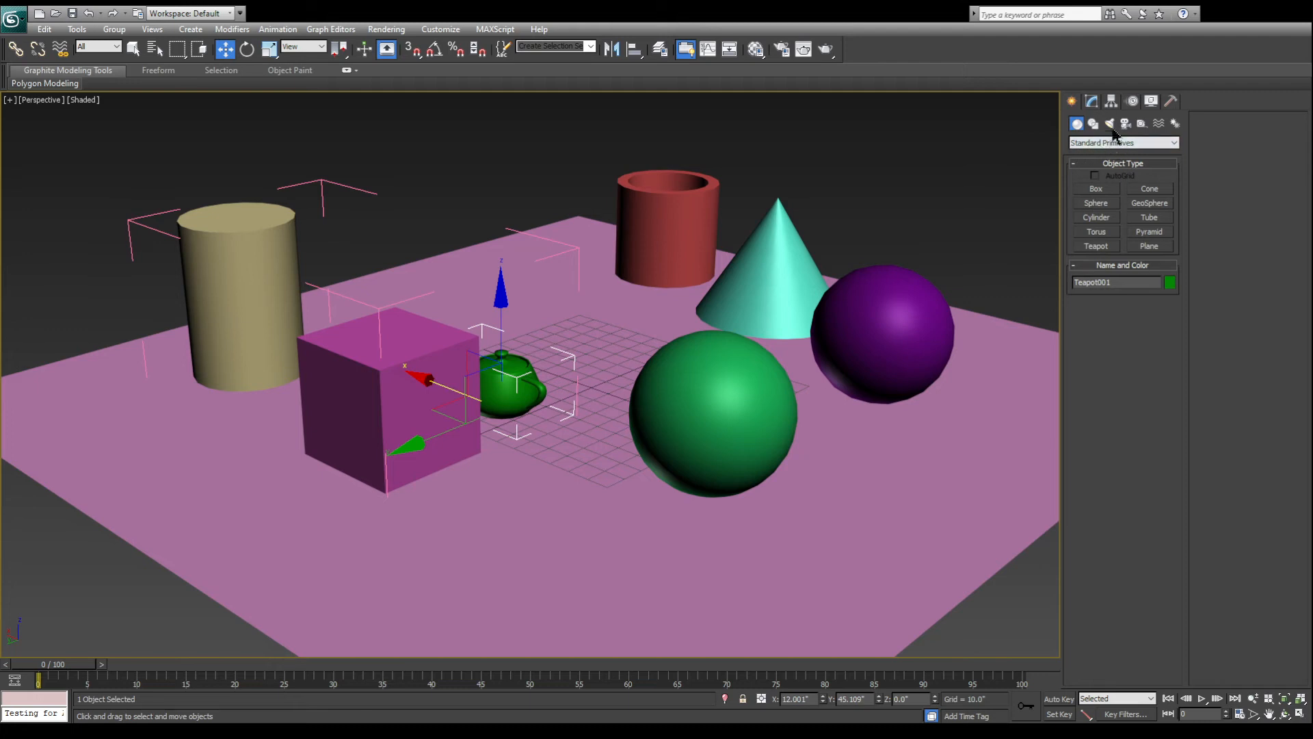
left_click(1092, 102)
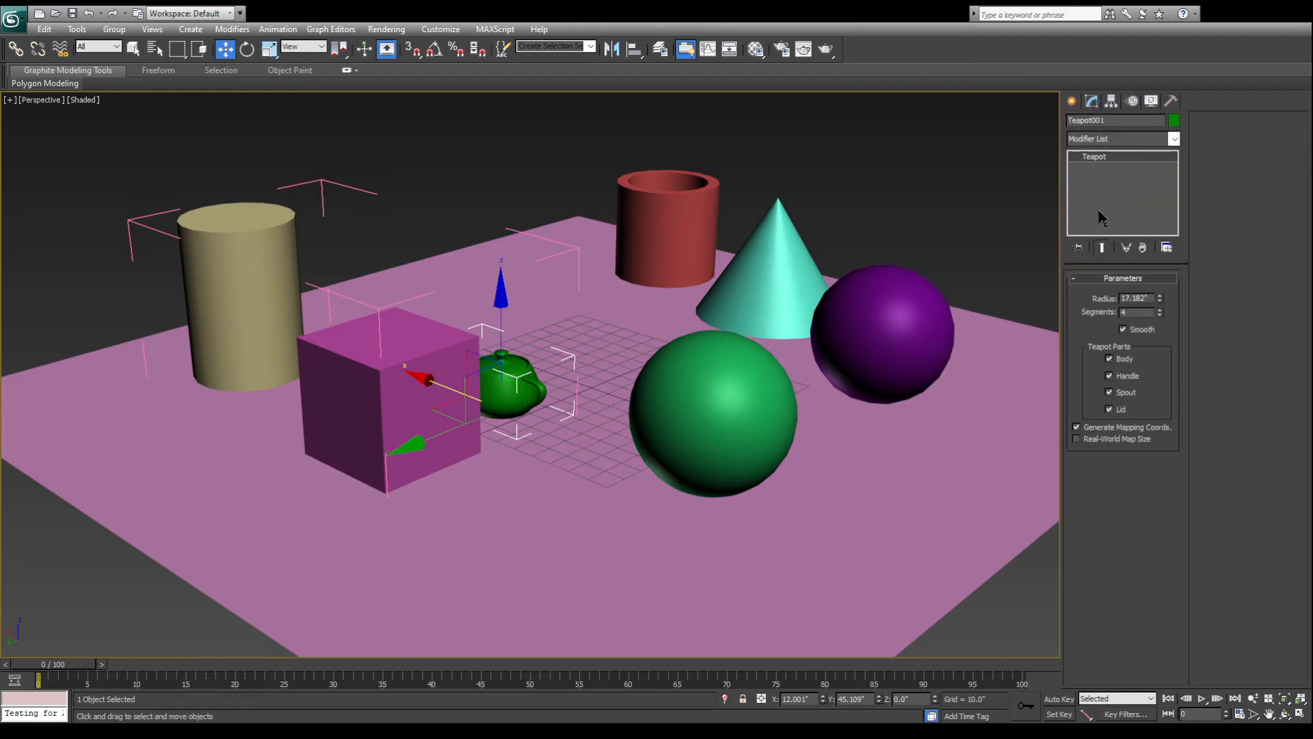
middle_click_drag(598, 343, 576, 346, "alt")
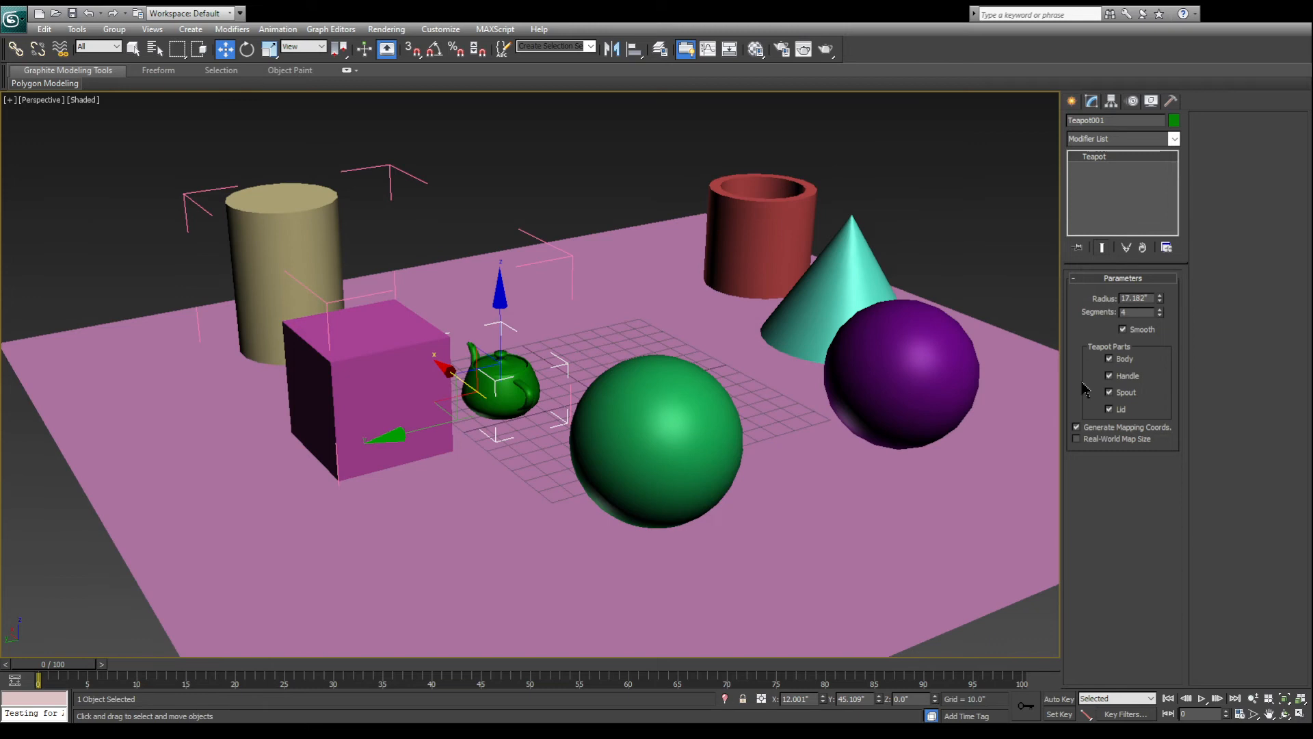
Set the teapot's radius to 20 and then to 50 inches, and move it along Y to about 17.77 inches
double_click(1153, 297)
type("20")
key("Return")
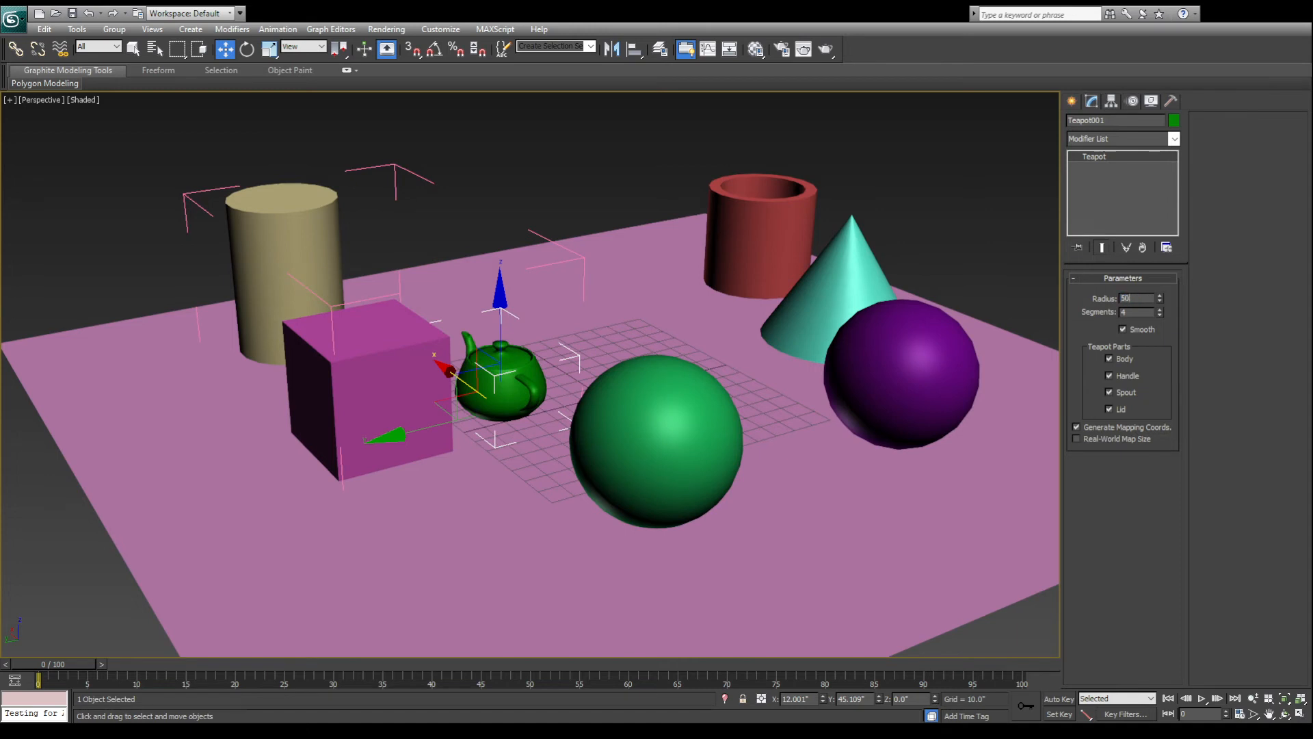
type("50")
key("Return")
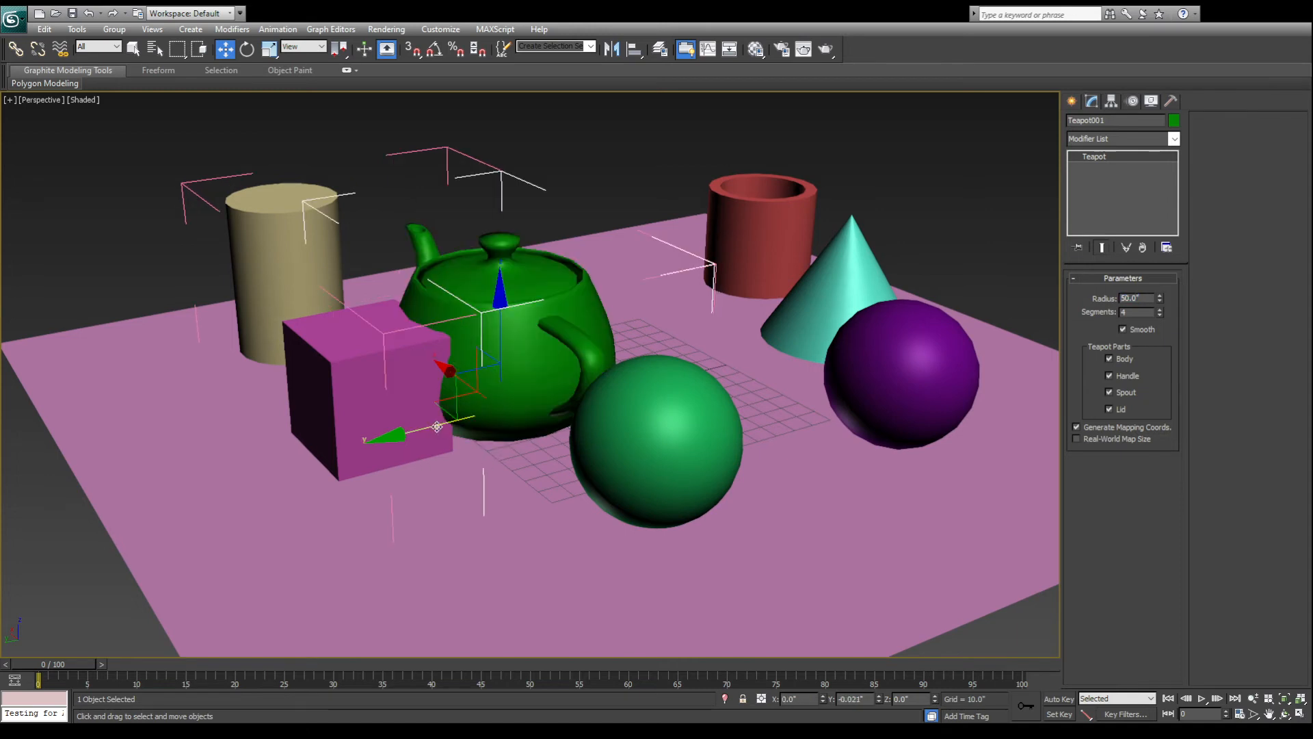
left_click_drag(440, 433, 445, 425)
middle_click_drag(445, 425, 593, 463, "alt")
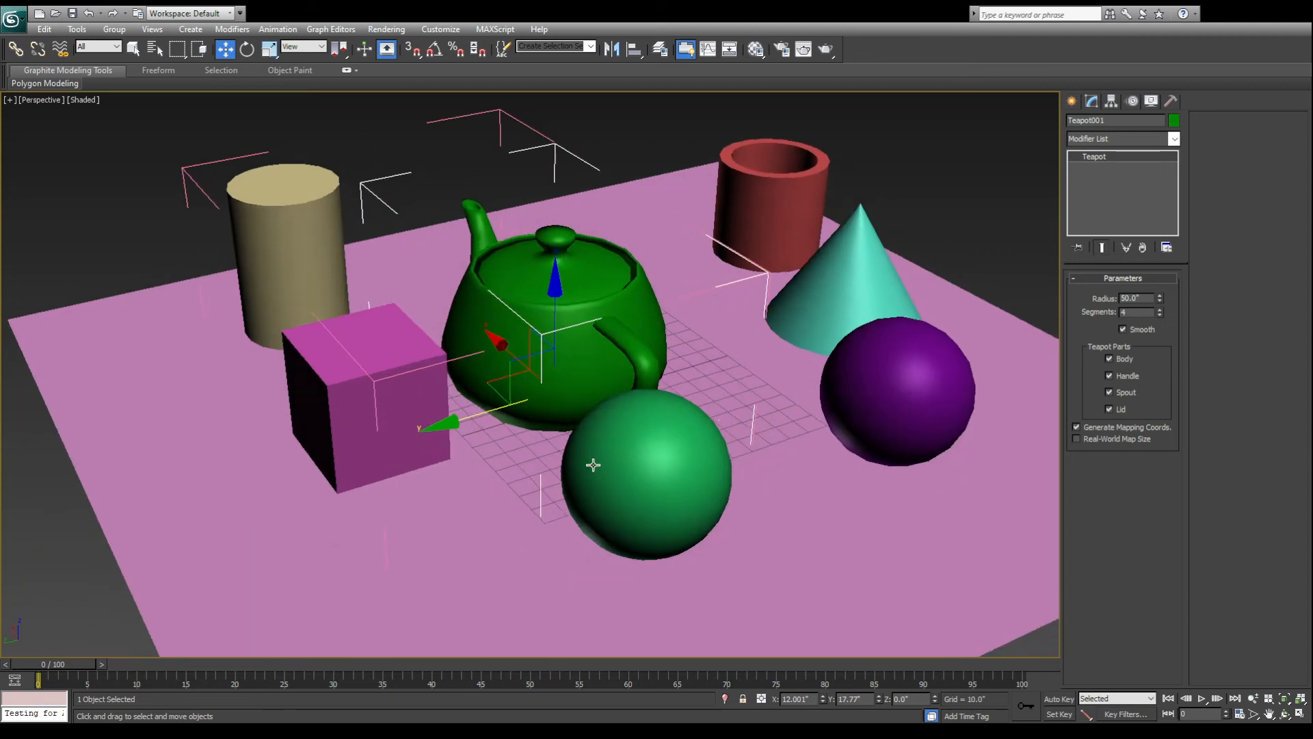
Show edged faces in the perspective viewport and reduce the teapot's segments to 1
key("Return")
scroll(518, 277, "up", 6)
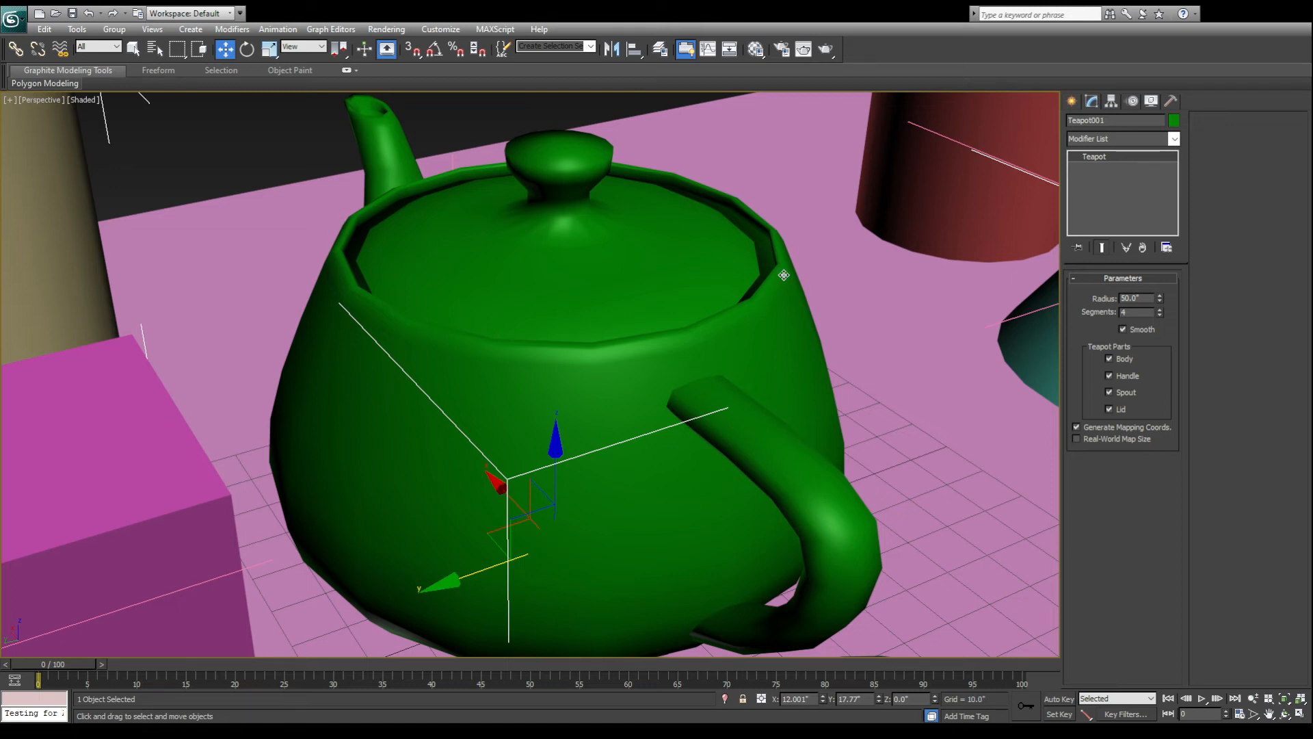
scroll(690, 307, "down", 5)
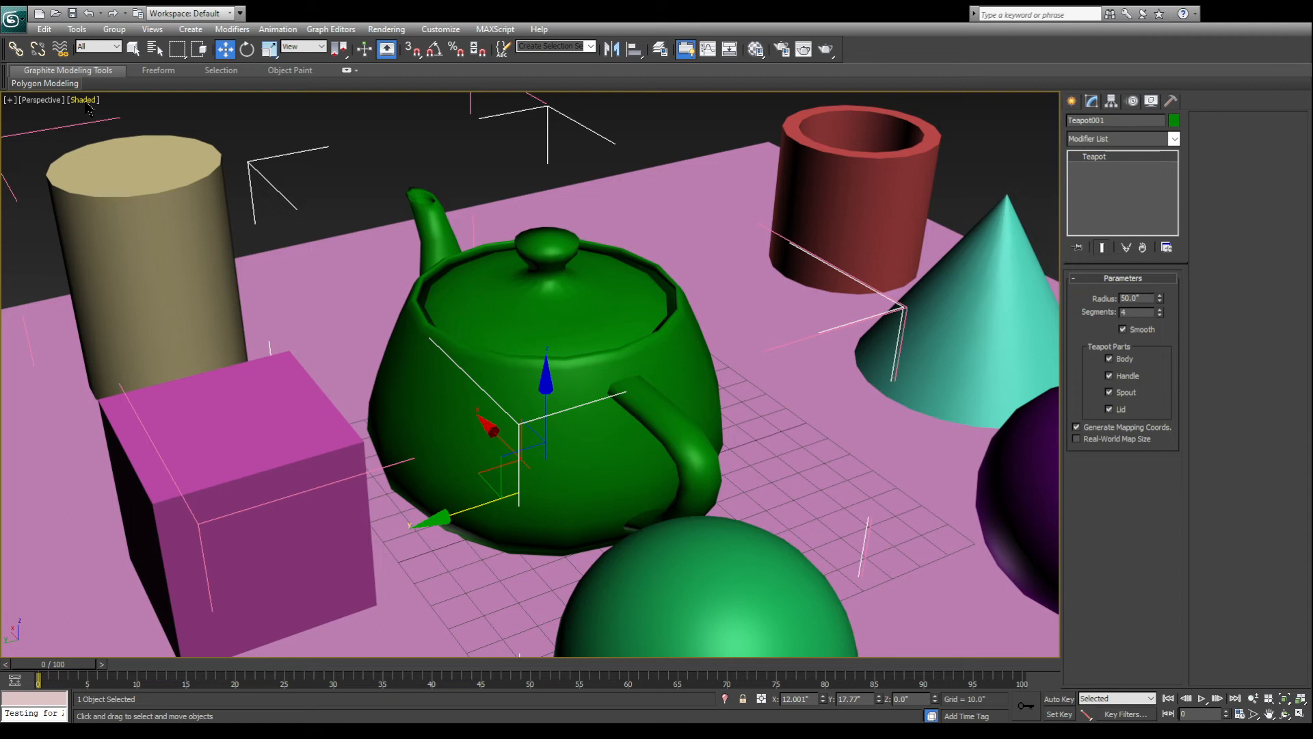
key("F4")
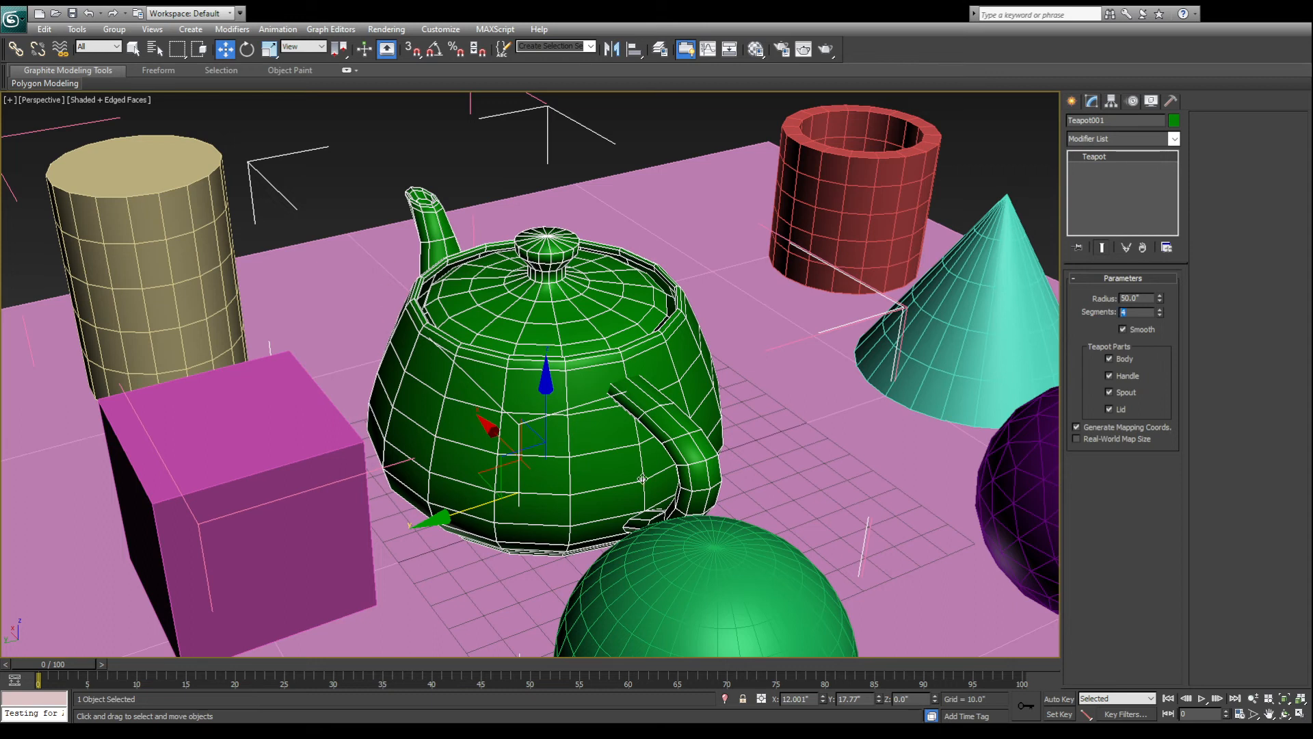
left_click_drag(1162, 316, 1130, 331)
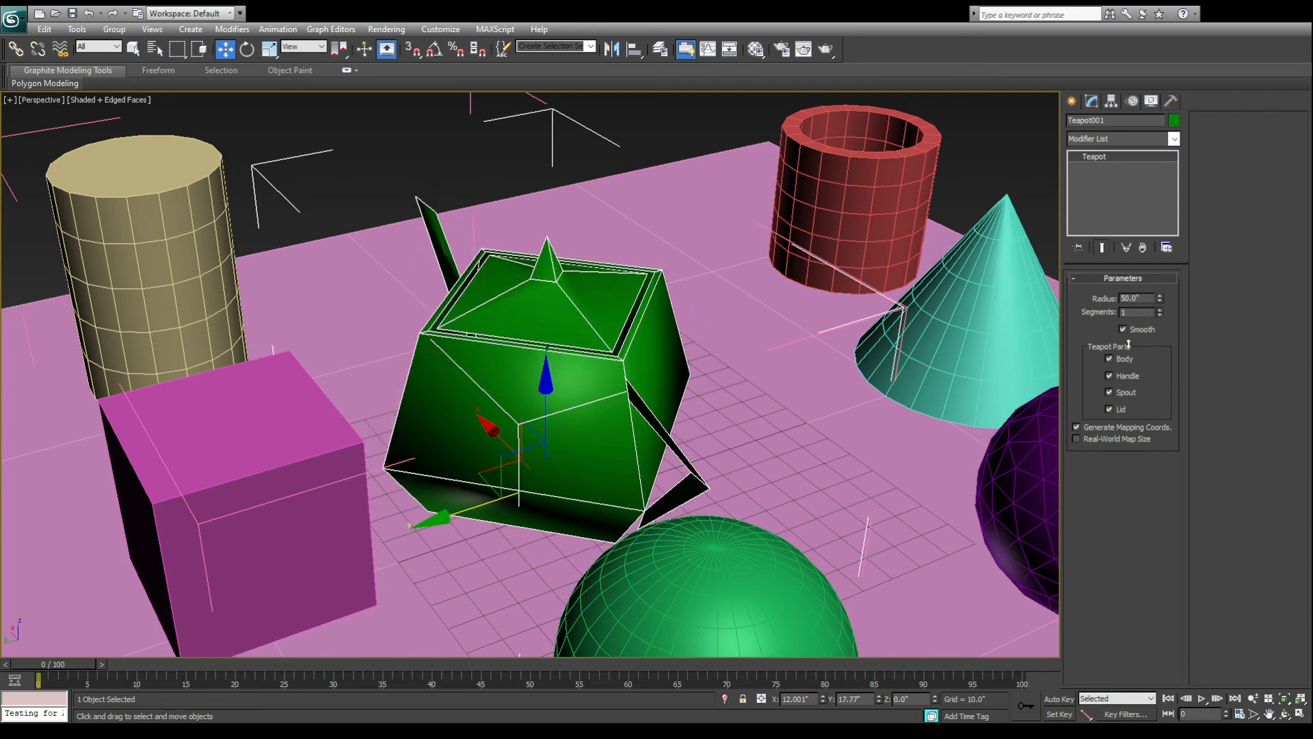
mouse_move(651, 356)
middle_mouse_down("alt")
mouse_move(836, 363)
mouse_move(744, 387)
mouse_move(633, 363)
mouse_move(663, 355)
middle_mouse_up("alt")
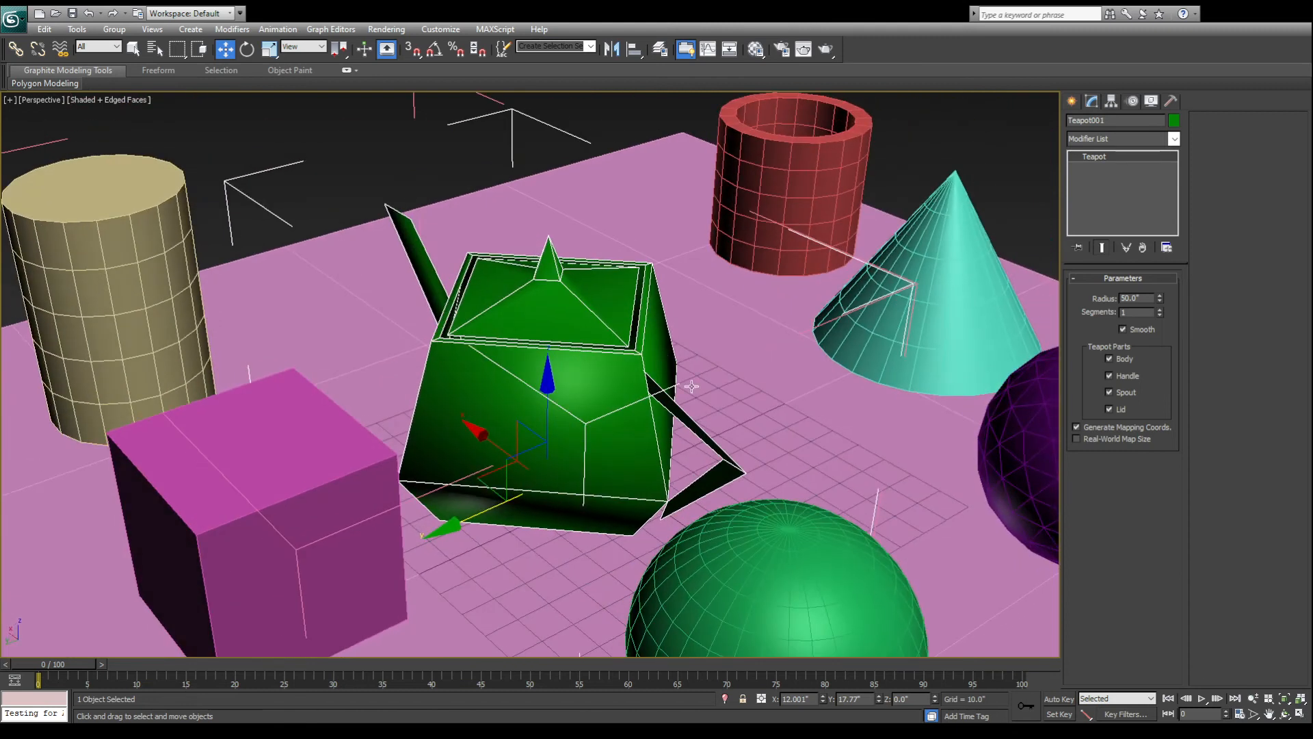
Raise the teapot's segments to 10 and view the denser mesh from the opposite side
left_click(1159, 309)
left_click(1159, 309)
left_click(1160, 309)
left_click(1160, 309)
left_click(1160, 309)
left_click(1160, 309)
left_click(1159, 310)
left_click(1160, 309)
left_click(1159, 310)
middle_click_drag(615, 406, 712, 395, "alt")
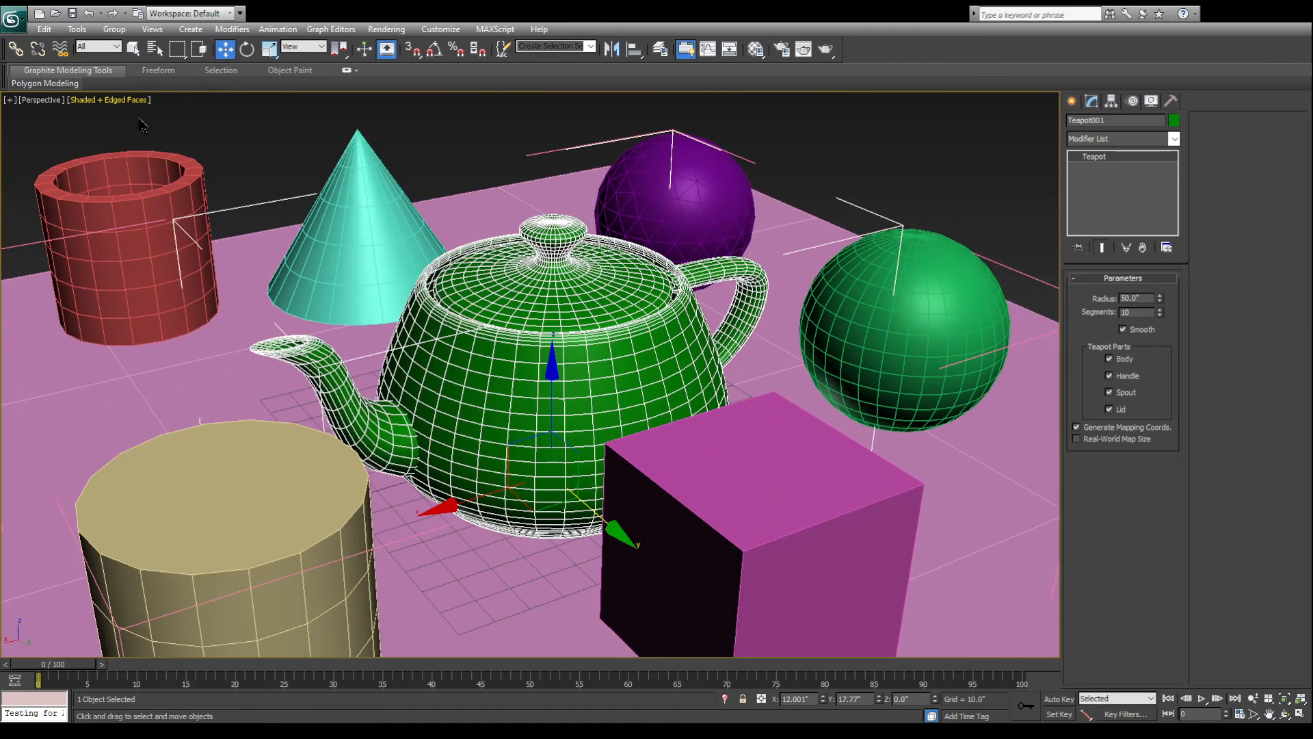
Turn off edged faces and examine the teapot's shaded surface up close
key("F4")
middle_click_drag(444, 305, 563, 312, "alt")
scroll(565, 313, "up", 3)
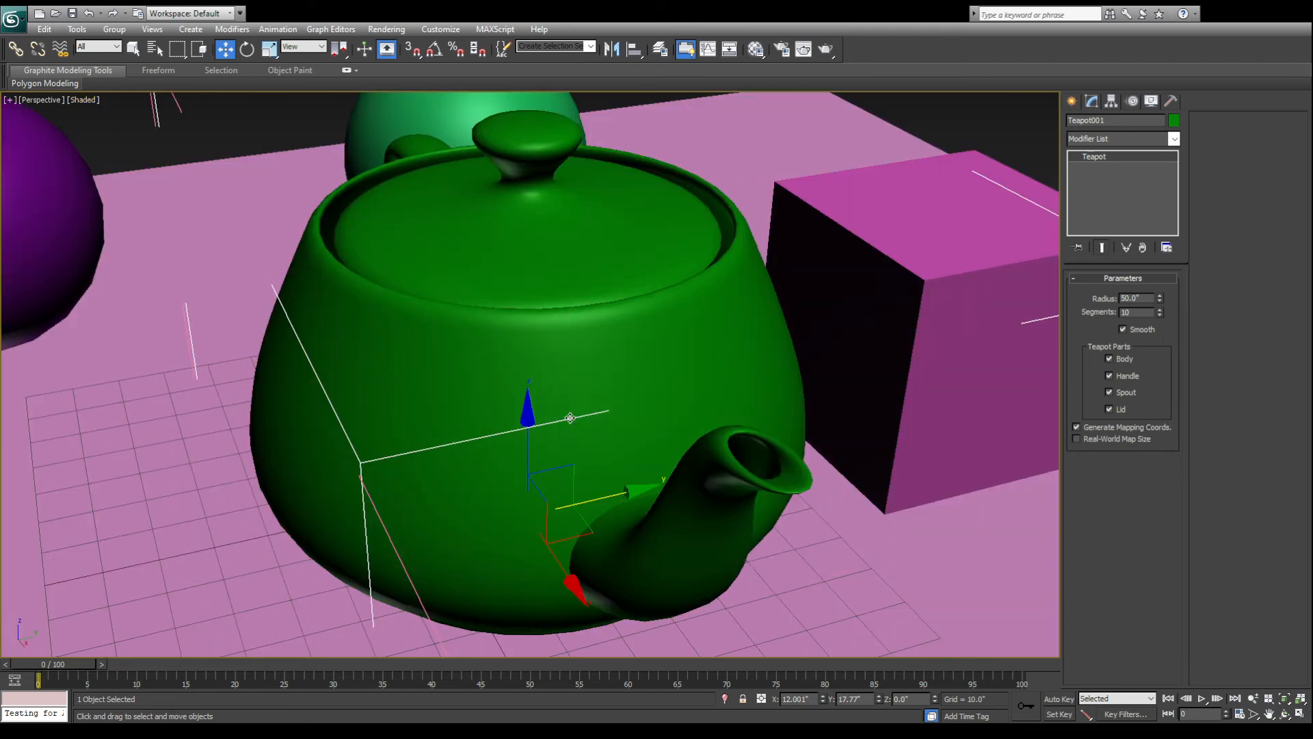
middle_click_drag(476, 311, 468, 313)
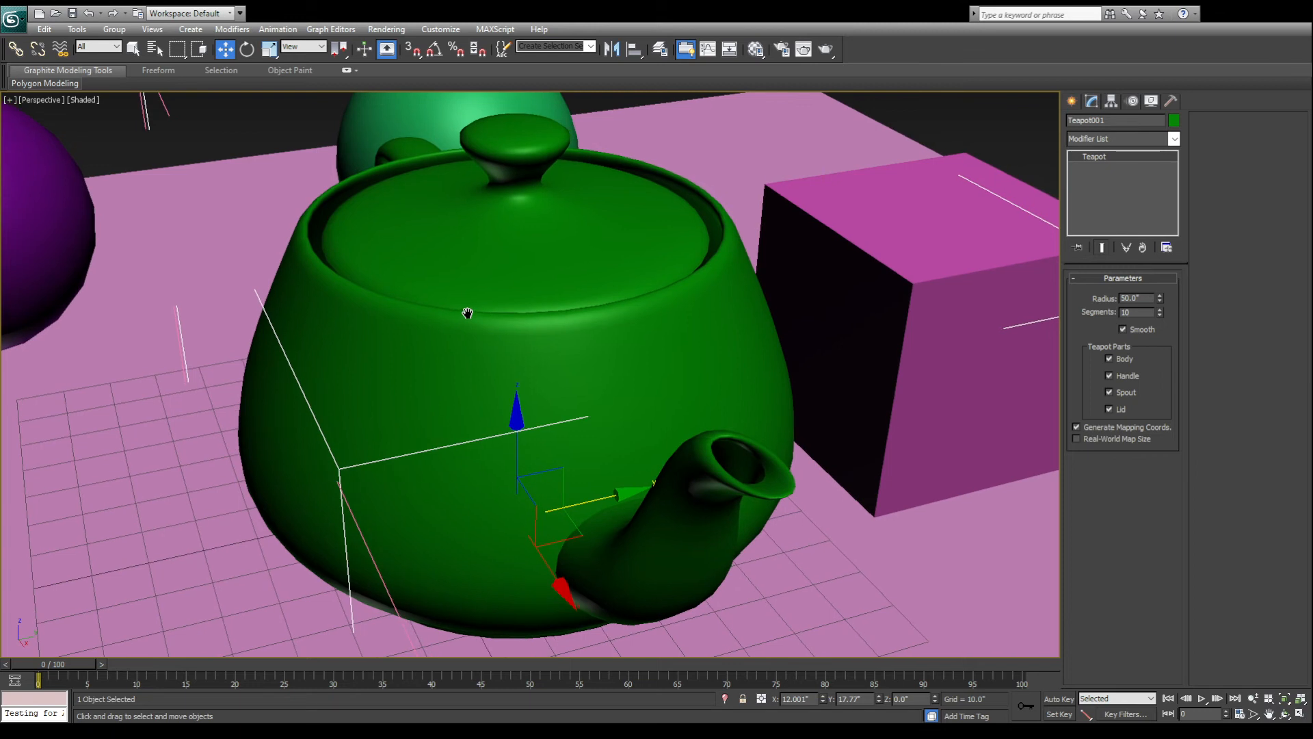
Toggle the viewport between wireframe and shaded display, and switch edged faces on and off repeatedly to compare them
key("F3")
key("F3")
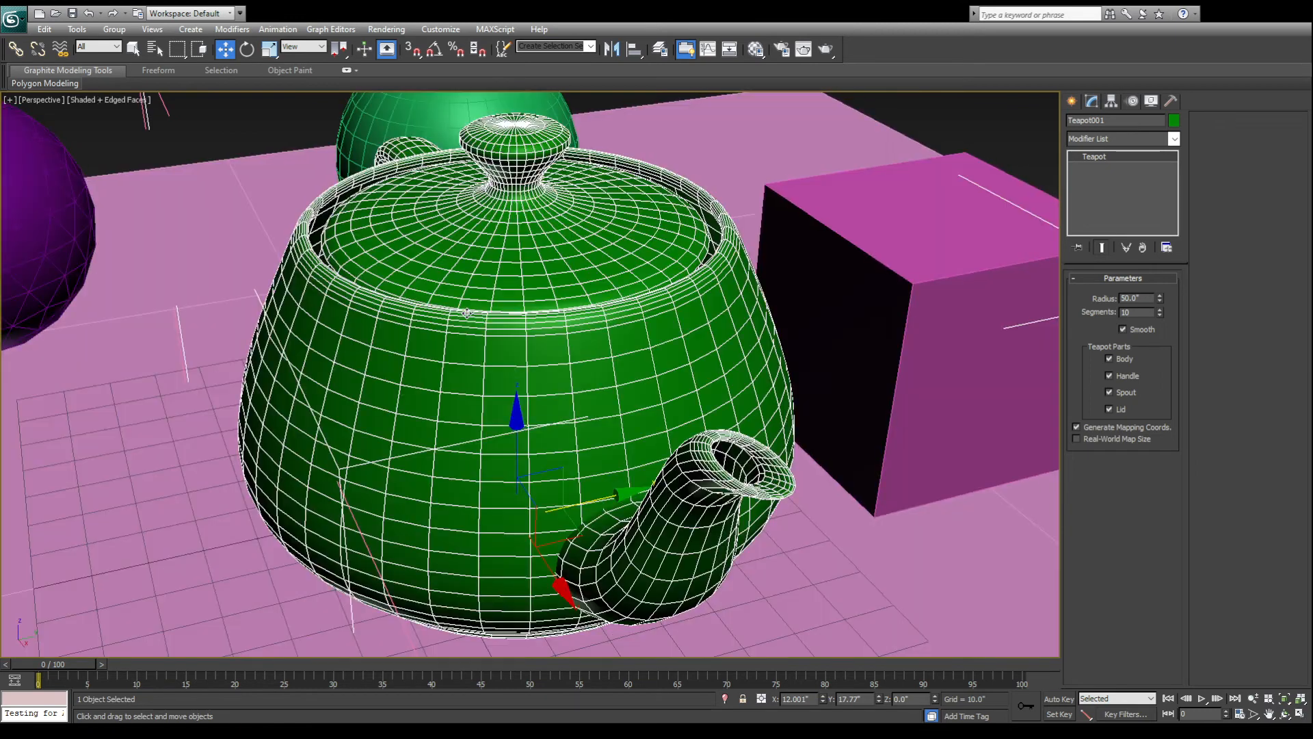
key("F4")
key("F4")
key("F4")
key("F4")
key("F4")
key("F4")
Examine the teapot in wireframe from several sides, returning the viewport to shaded display with edged faces
key("F3")
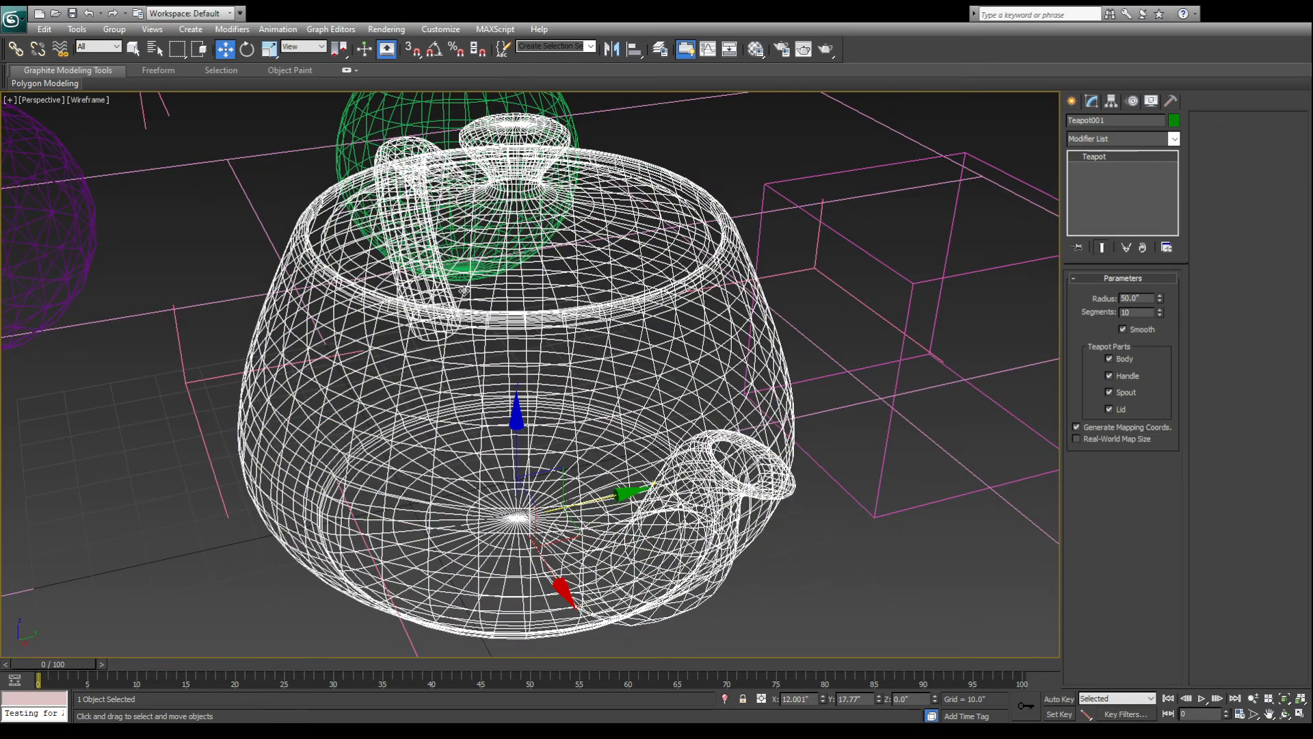
middle_click_drag(550, 384, 695, 414)
scroll(544, 415, "down", 3)
key("F3")
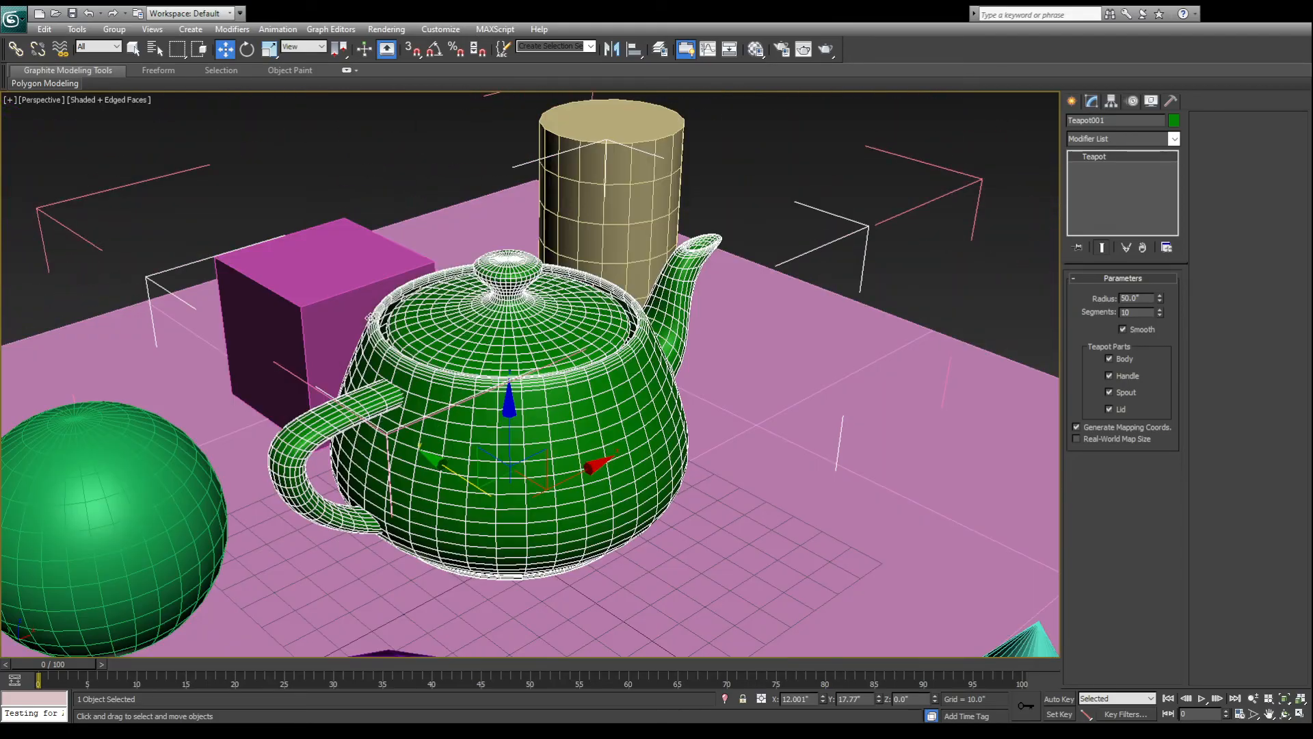
middle_click_drag(534, 437, 271, 333, "alt")
key("F3")
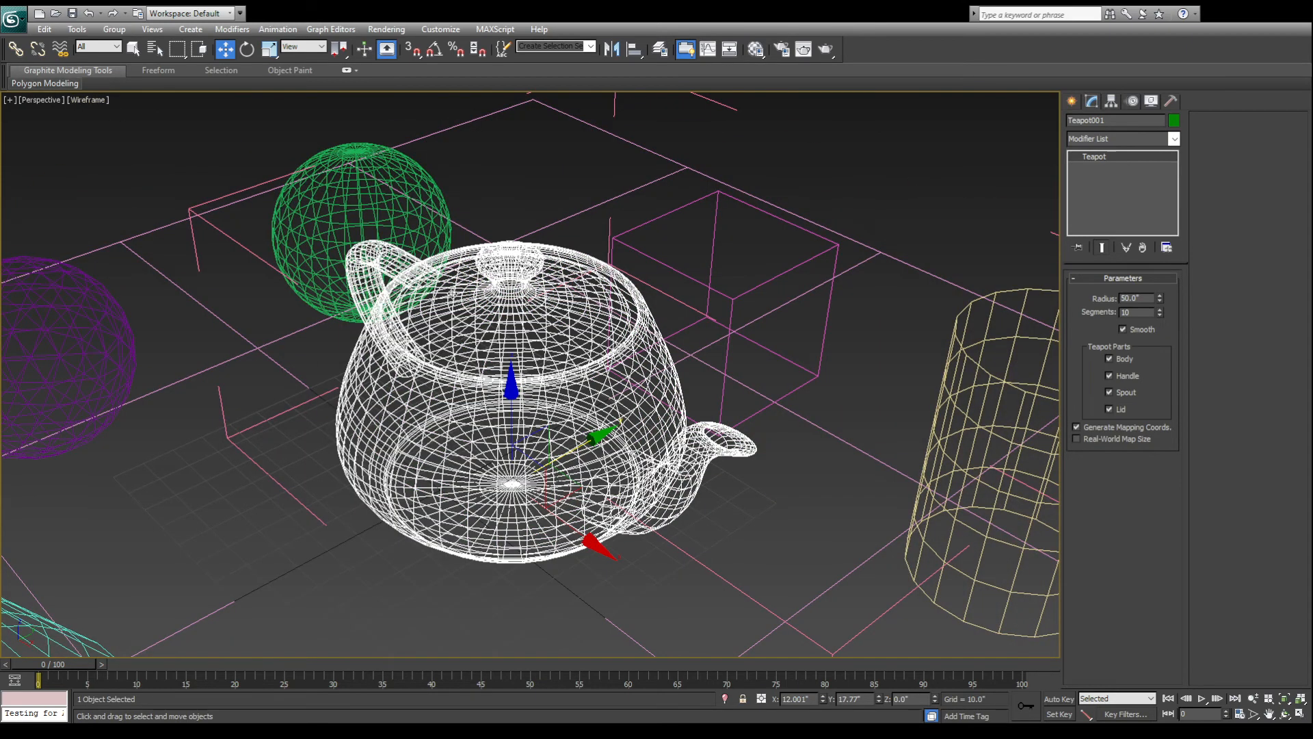
key("F3")
scroll(420, 247, "down", 3)
mouse_move(378, 318)
middle_mouse_down()
mouse_move(420, 247)
mouse_move(496, 279)
middle_mouse_up()
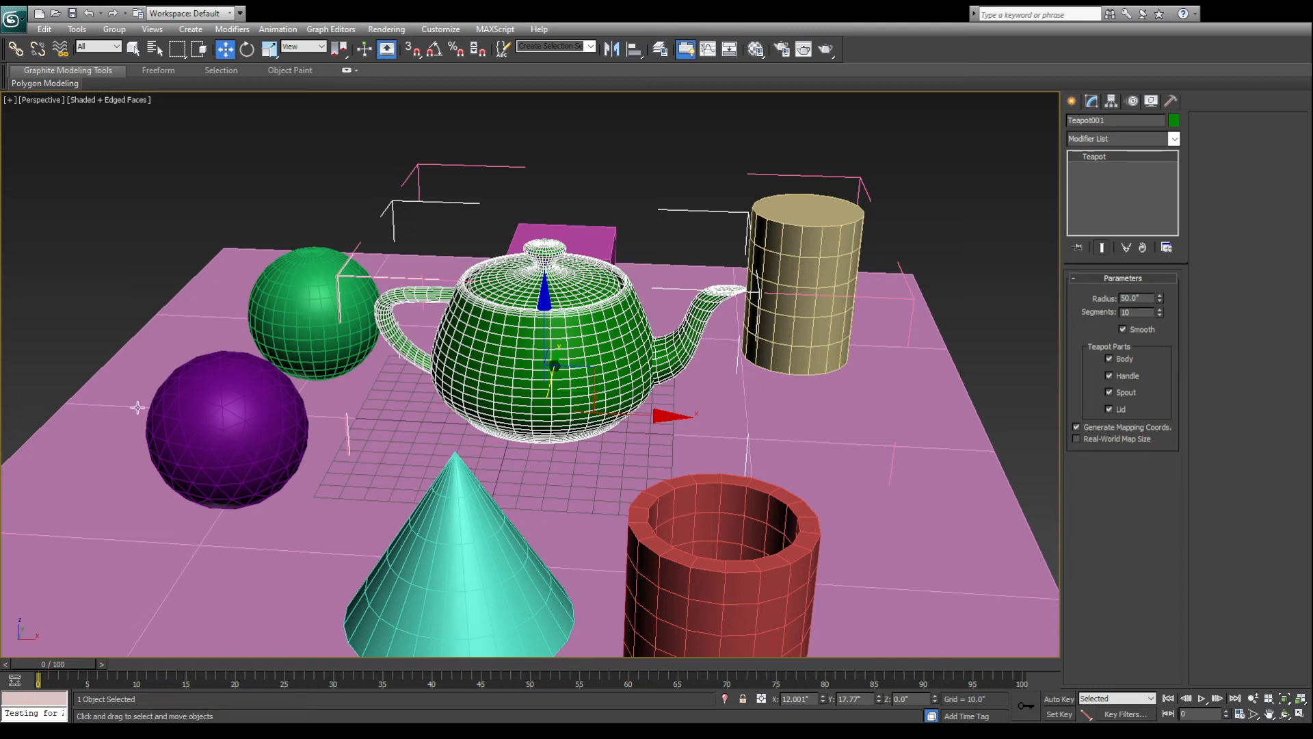
Select the sphere group and examine the meshes of the green and purple spheres up close
left_click(259, 416)
middle_click_drag(259, 415, 537, 427, "alt")
scroll(352, 415, "up", 3)
left_click(250, 340)
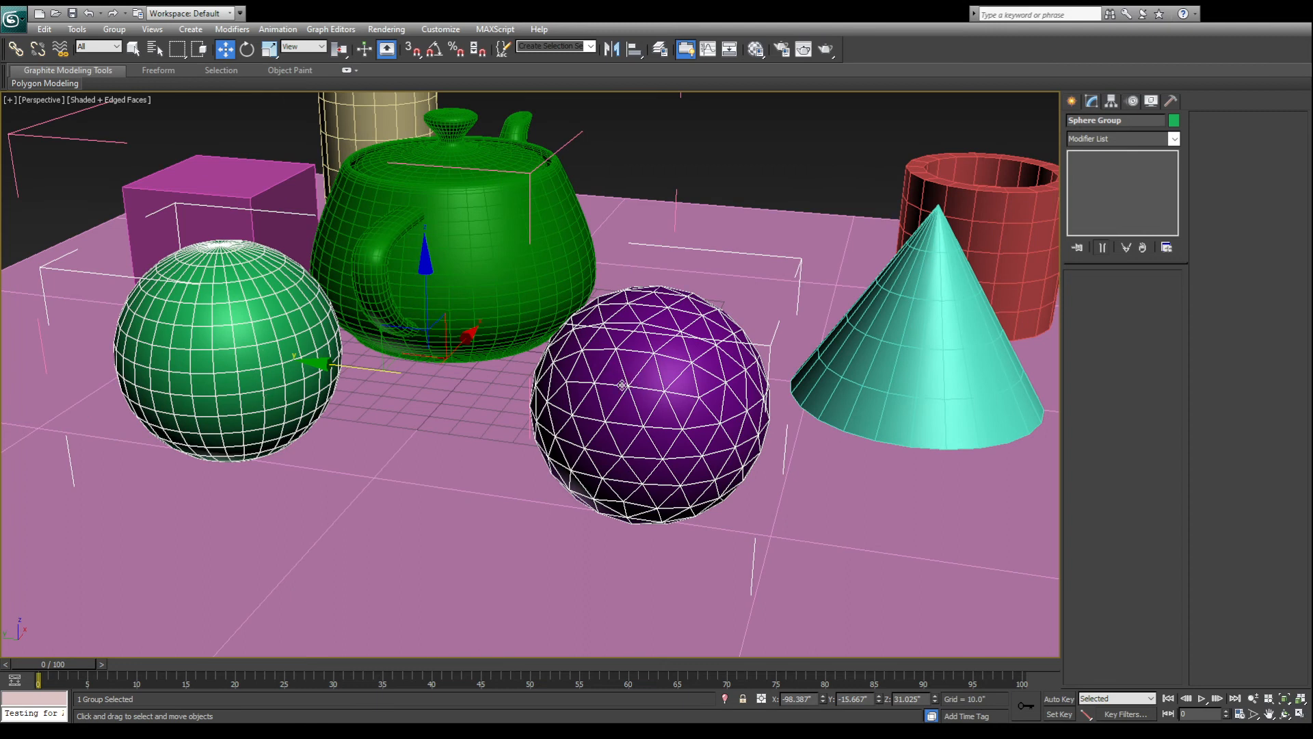
middle_click_drag(451, 352, 550, 524)
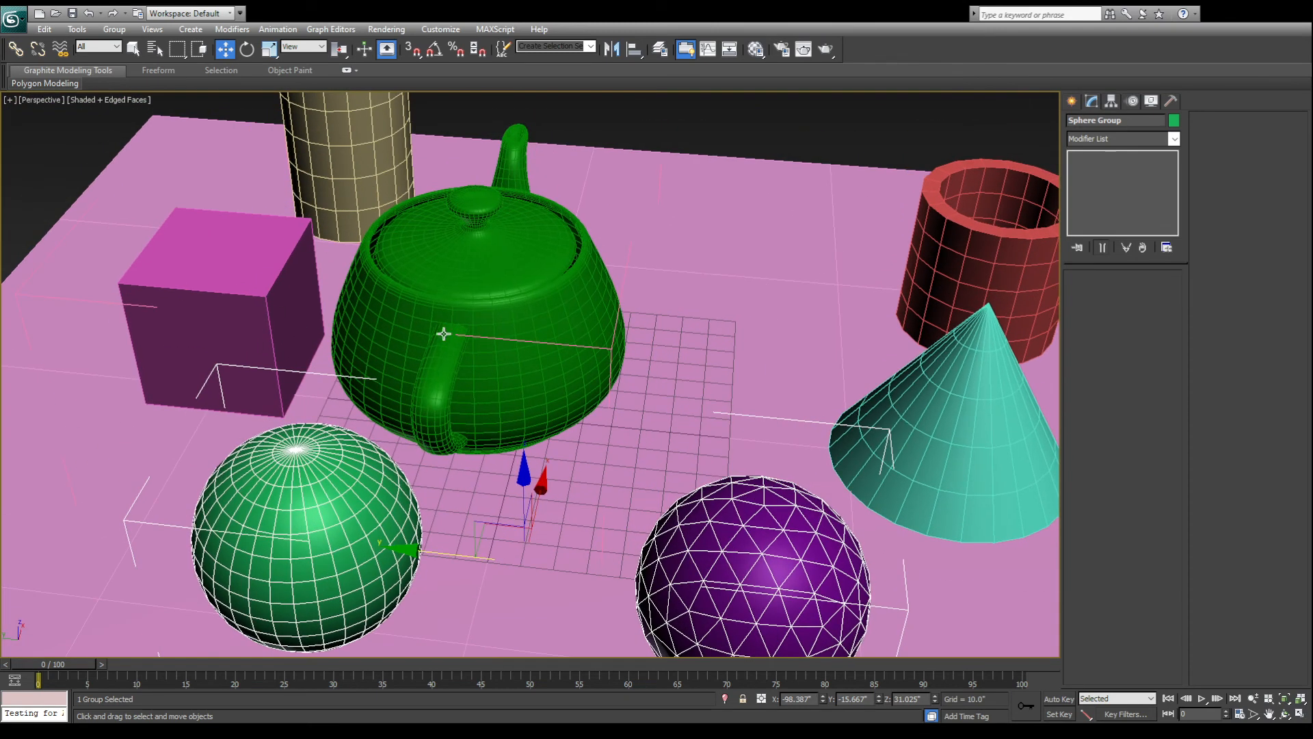
Select the teapot and close the opened box group it belongs to
scroll(443, 334, "down", 3)
left_click(458, 302)
middle_click_drag(478, 350, 497, 315, "alt")
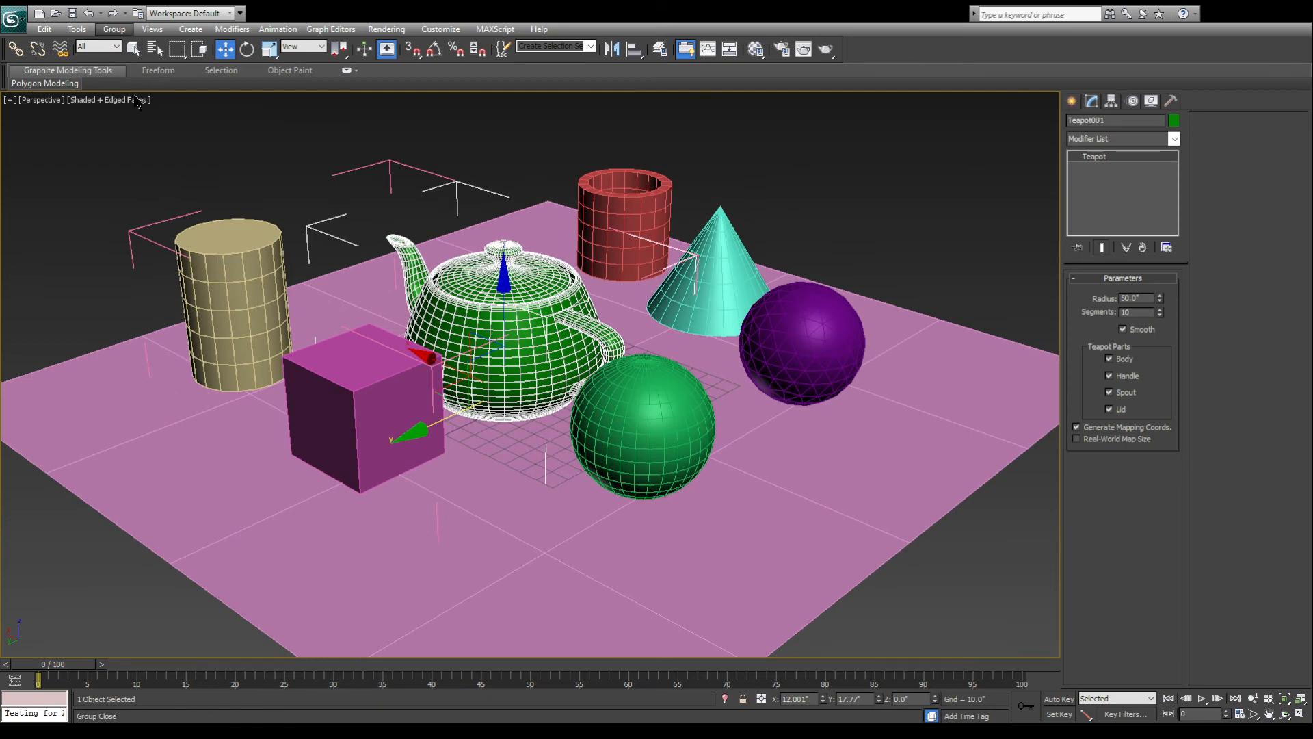
left_click_drag(303, 345, 273, 332)
Select the sphere group, lock the selection, and move the group along X to about -172.75 inches
left_click(647, 427)
middle_click_drag(647, 428, 602, 465, "alt")
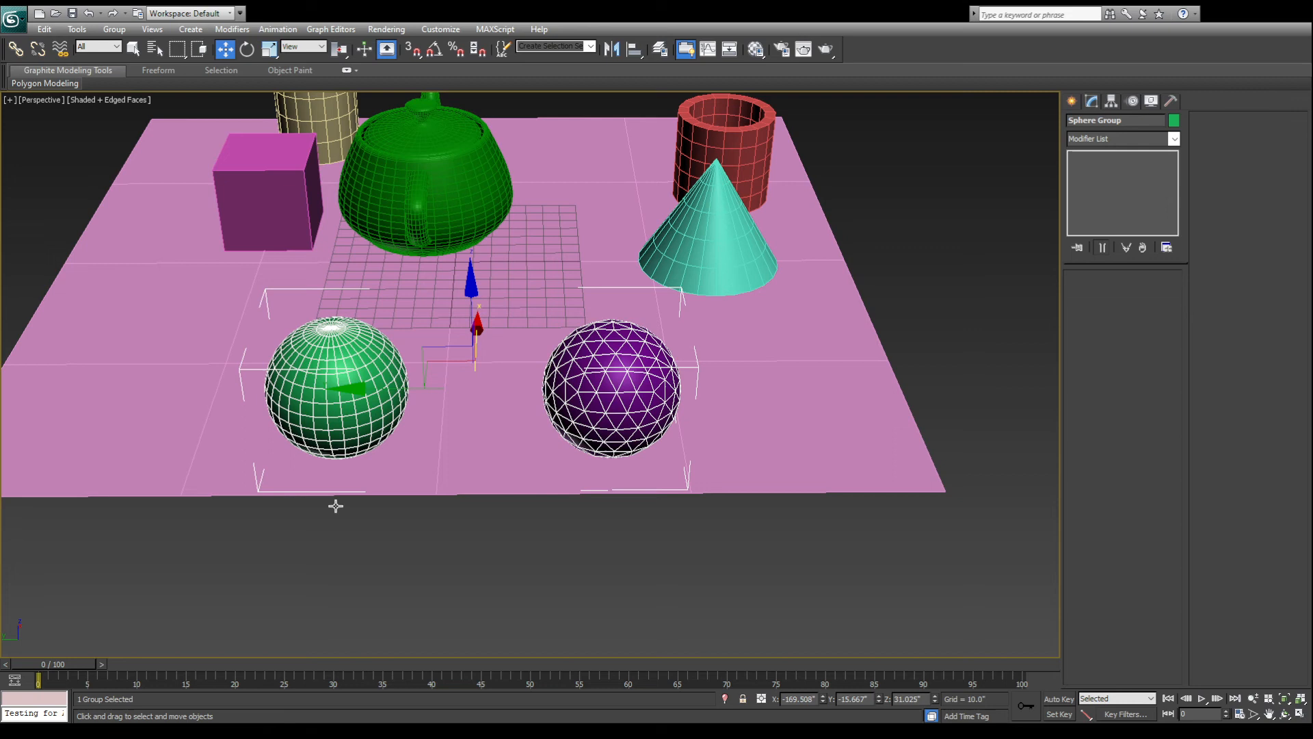
key("space")
left_click_drag(402, 207, 457, 222)
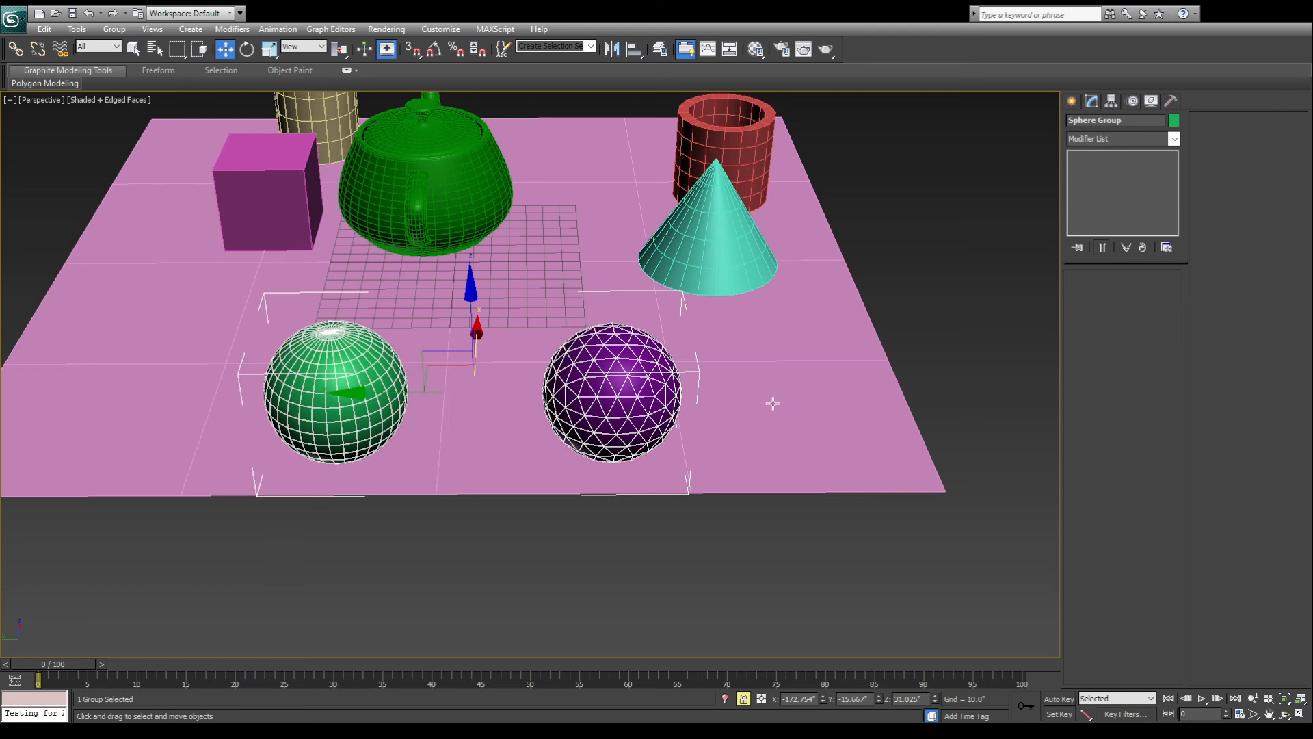
Unlock the selection, select the plane, and reselect the sphere group
middle_click_drag(583, 430, 543, 428, "alt")
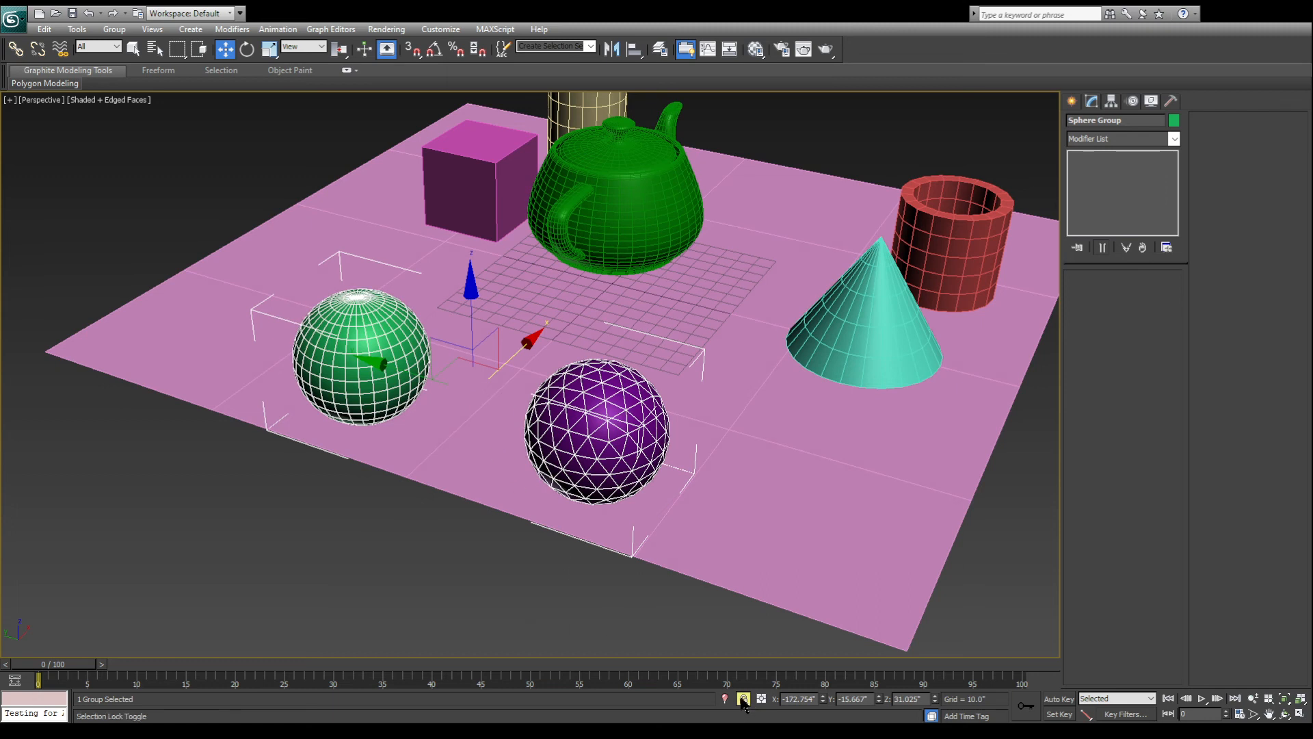
left_click(549, 300)
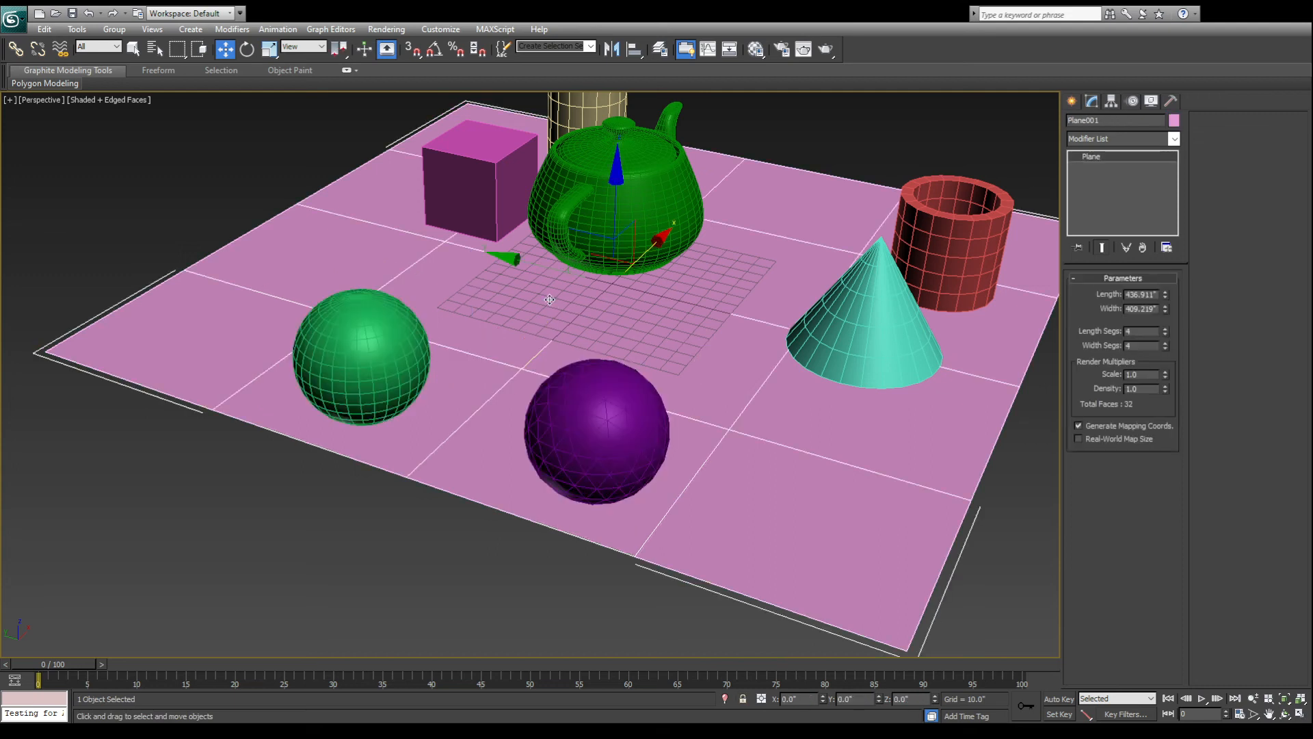
left_click(586, 483)
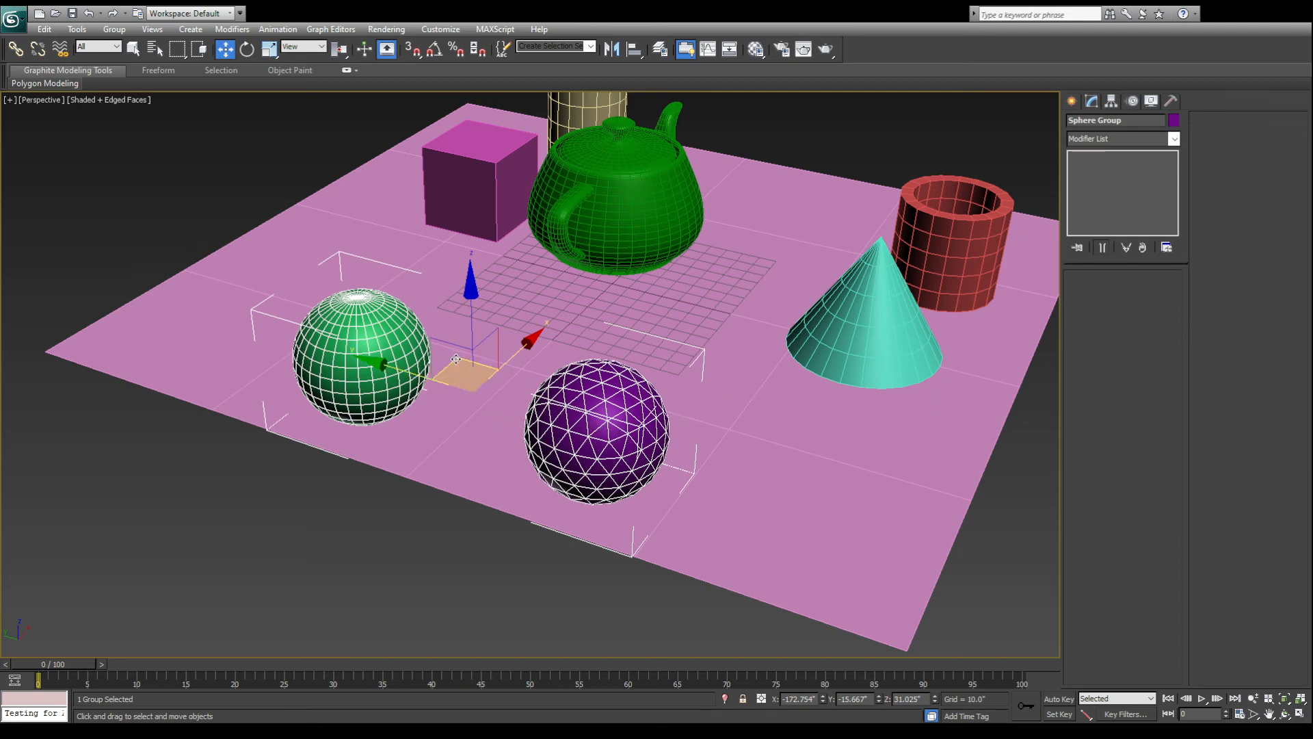
Switch the selection lock on and off for the sphere group, then select the plane and the sphere group again
left_click(743, 698)
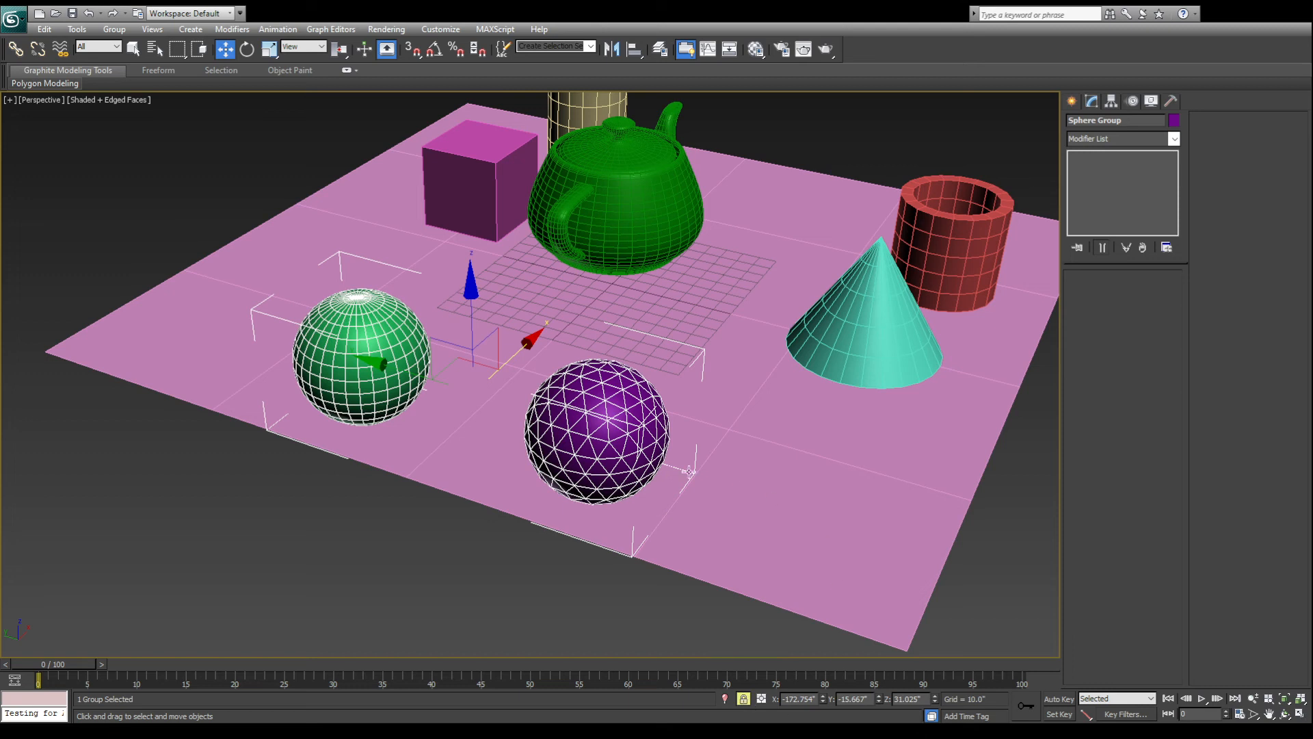
left_click(742, 699)
left_click(743, 700)
left_click(743, 698)
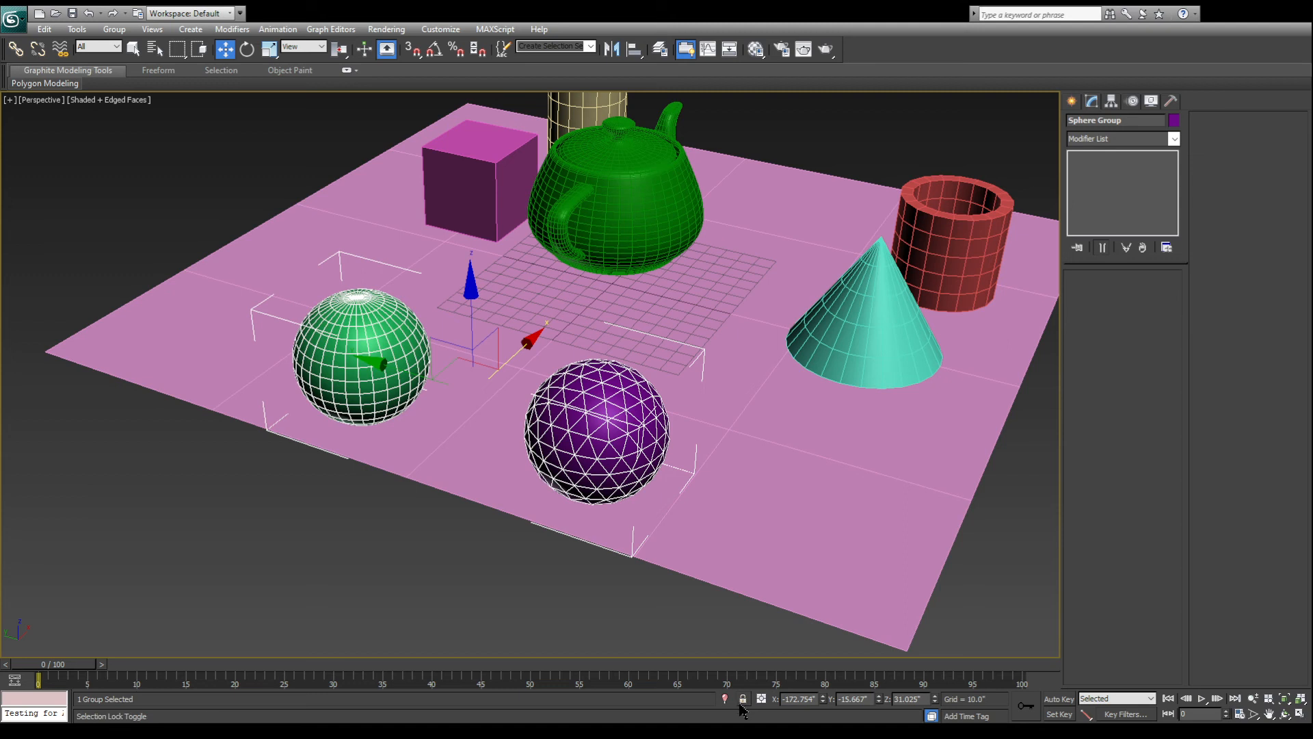
left_click(415, 514)
left_click(324, 342)
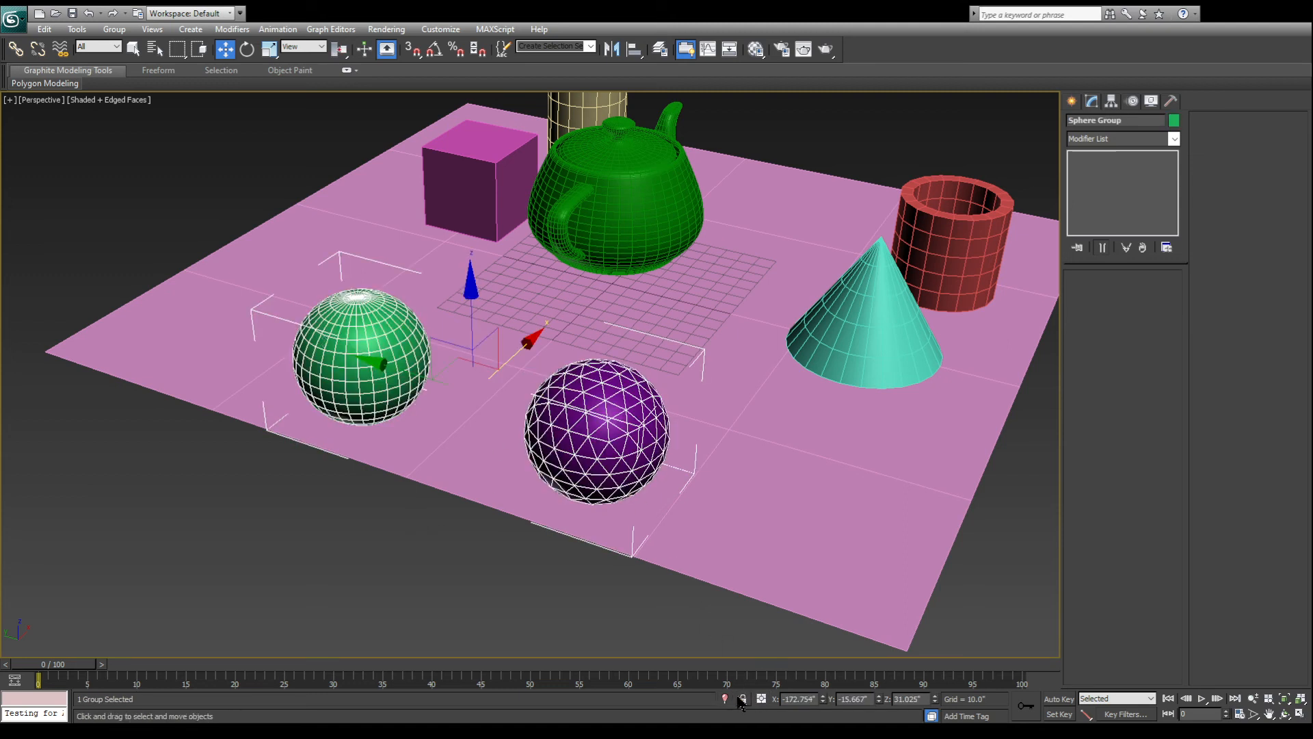
Examine and compare the surface mesh of the green sphere and the purple geosphere up close
key("space")
key("space")
middle_click_drag(528, 412, 681, 392, "alt")
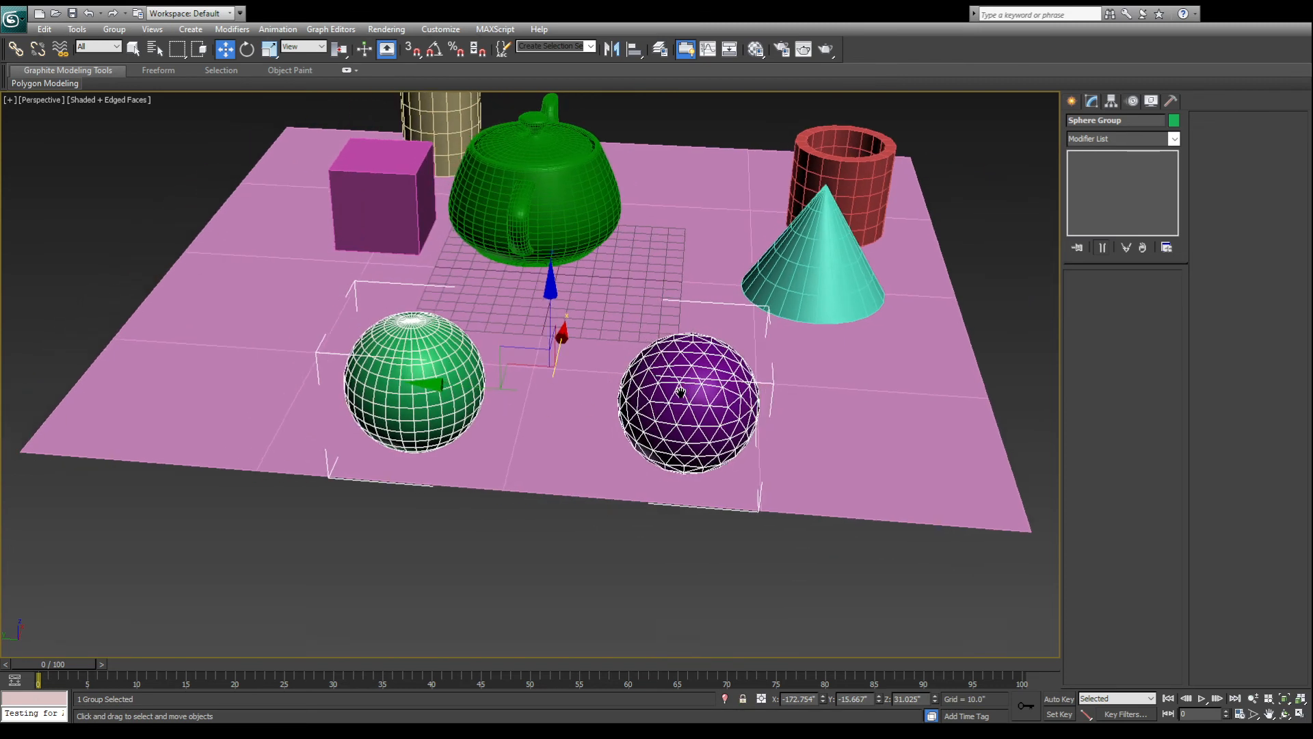
scroll(552, 414, "up", 3)
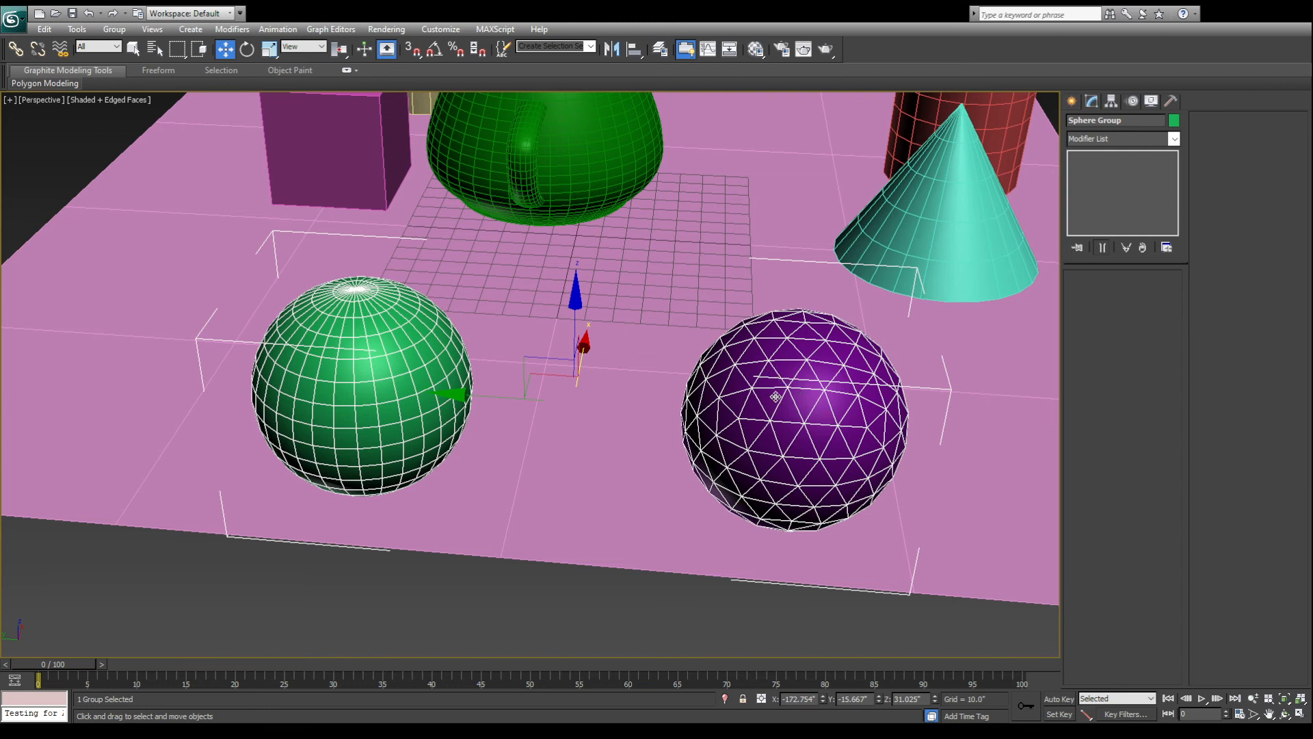
left_click(819, 431)
middle_click_drag(798, 458, 667, 442)
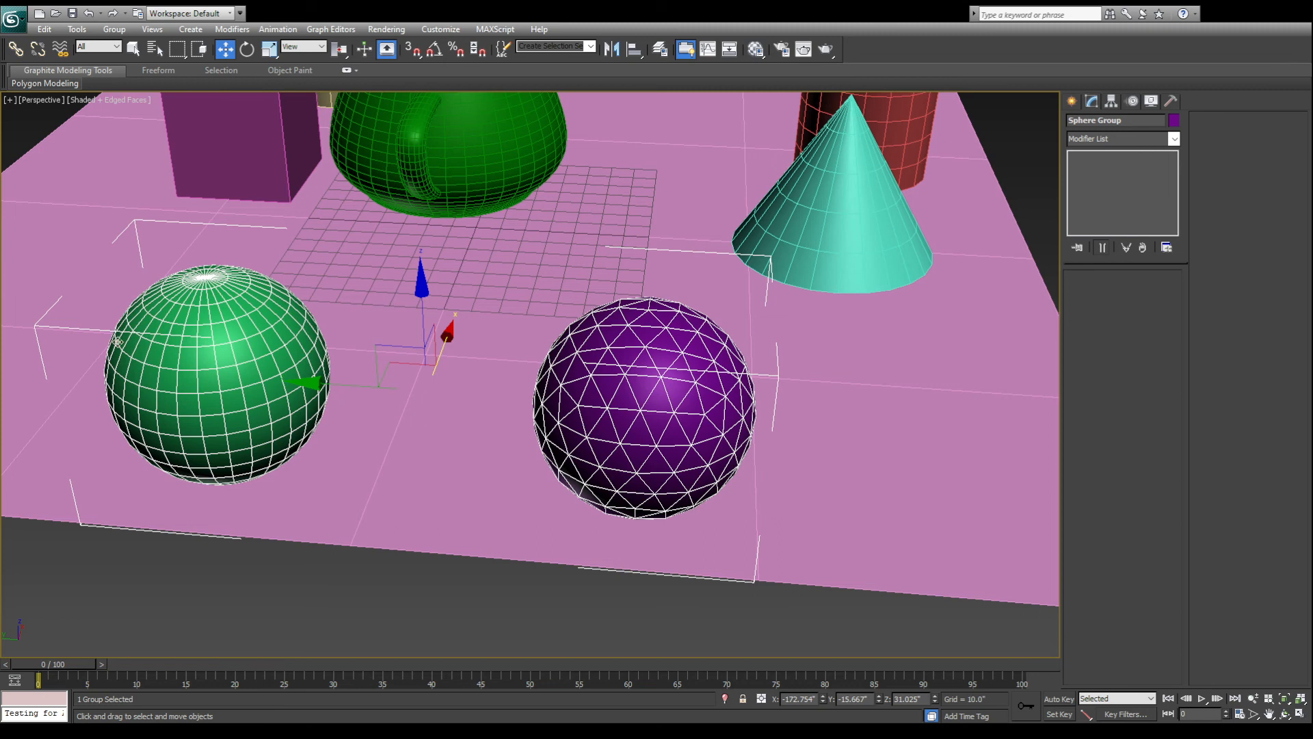
middle_click_drag(218, 390, 659, 361)
scroll(325, 393, "up", 5)
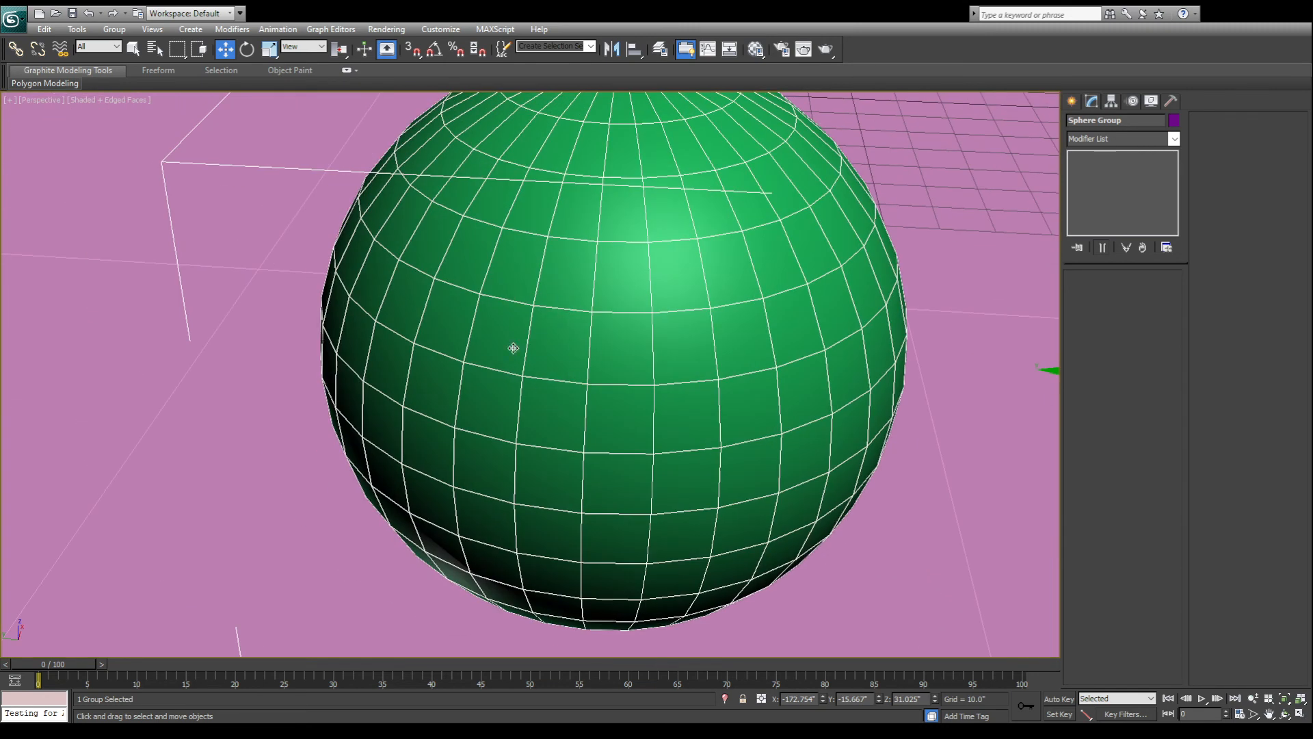
middle_click_drag(1034, 454, 319, 425)
middle_click_drag(810, 413, 626, 405)
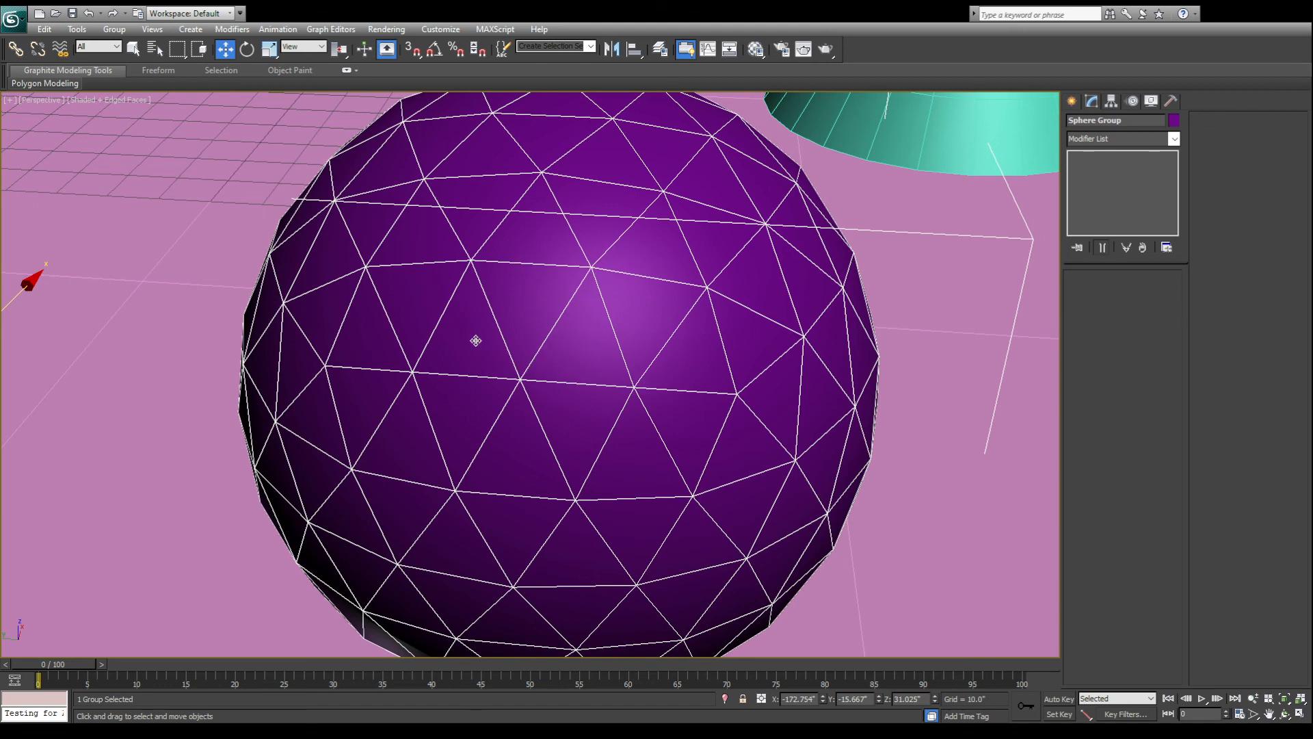
scroll(476, 340, "down", 6)
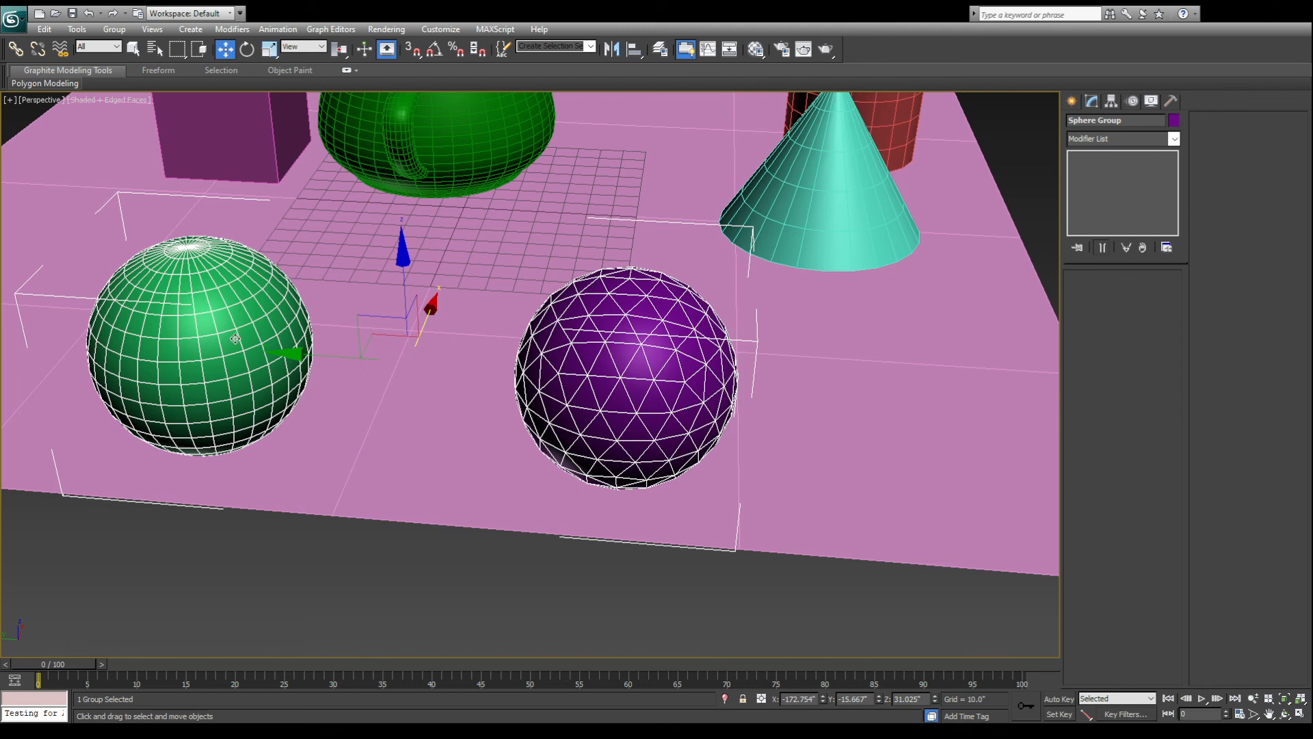
middle_click_drag(707, 346, 380, 349, "alt")
left_click(826, 346)
mouse_move(825, 346)
middle_mouse_down()
mouse_move(413, 326)
mouse_move(879, 329)
middle_mouse_up()
middle_click_drag(433, 375, 570, 334)
middle_click_drag(563, 390, 607, 383, "alt")
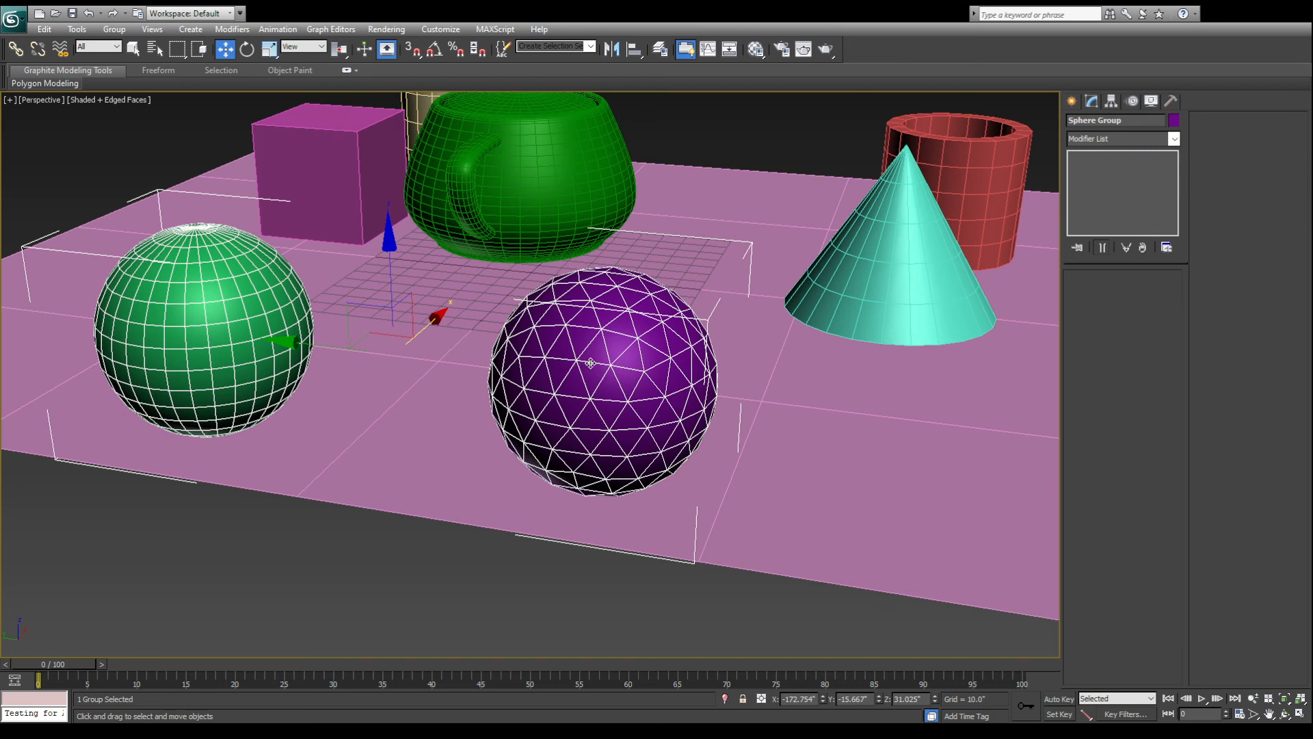
middle_click_drag(598, 329, 576, 382, "alt")
Select the box group and open it so its members can be edited individually
left_click(340, 190)
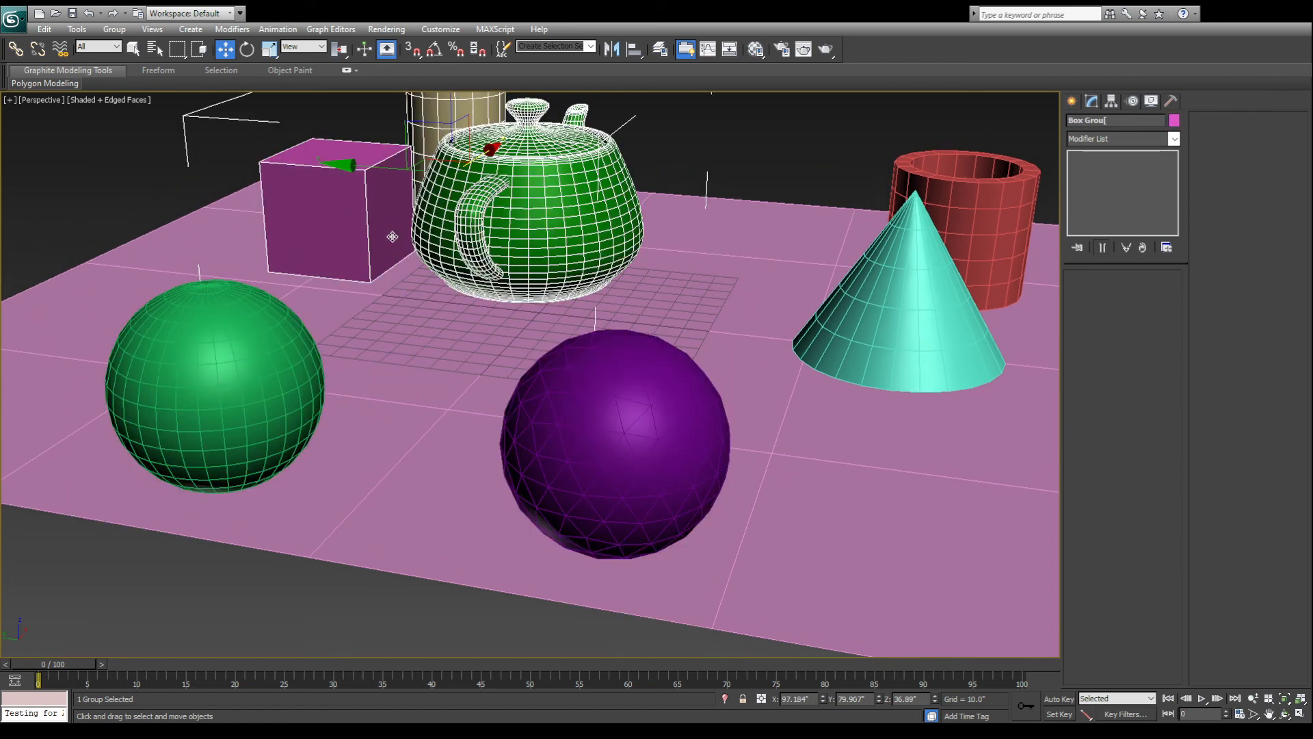
middle_click_drag(406, 253, 402, 364)
scroll(402, 363, "up", 3)
middle_click_drag(403, 264, 459, 368)
middle_click_drag(460, 368, 598, 420, "alt")
left_click(115, 31)
left_click(131, 77)
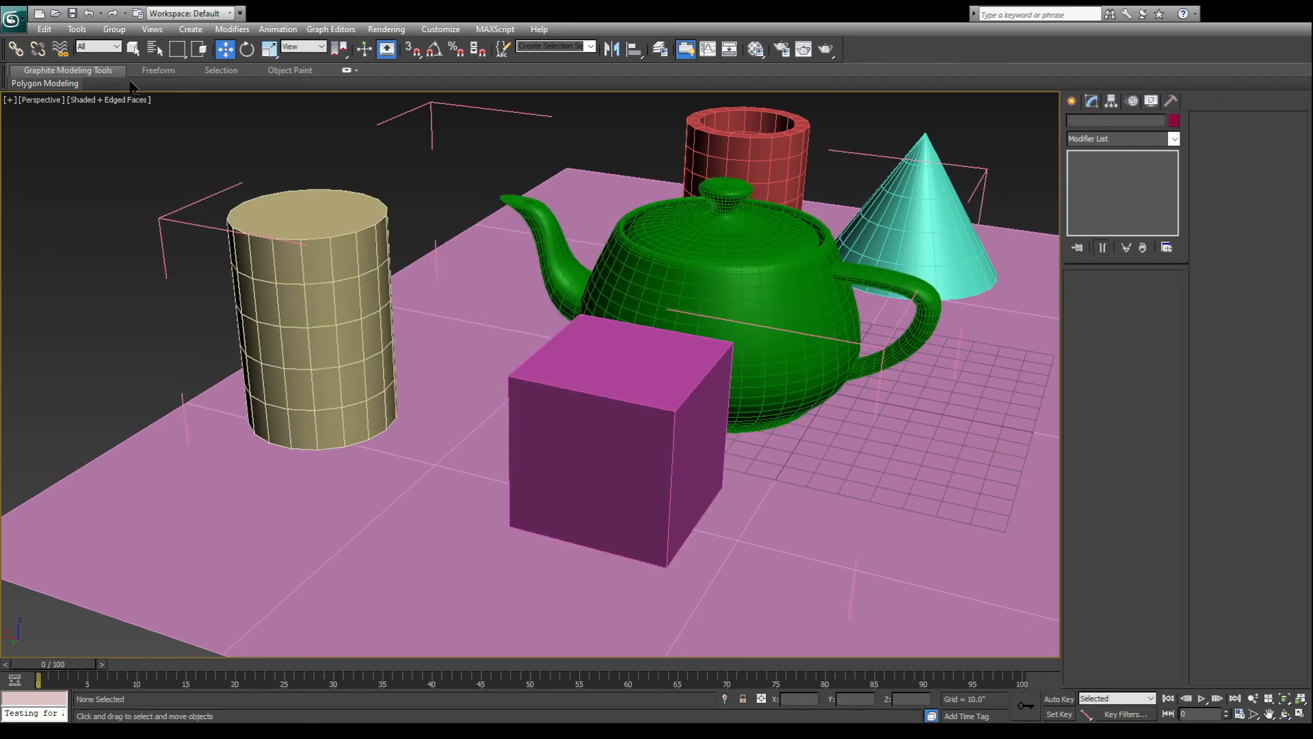
Select the cylinder and set its radius to 32.631 inches and its height to 90.75 inches
left_click(348, 340)
scroll(294, 331, "up", 3)
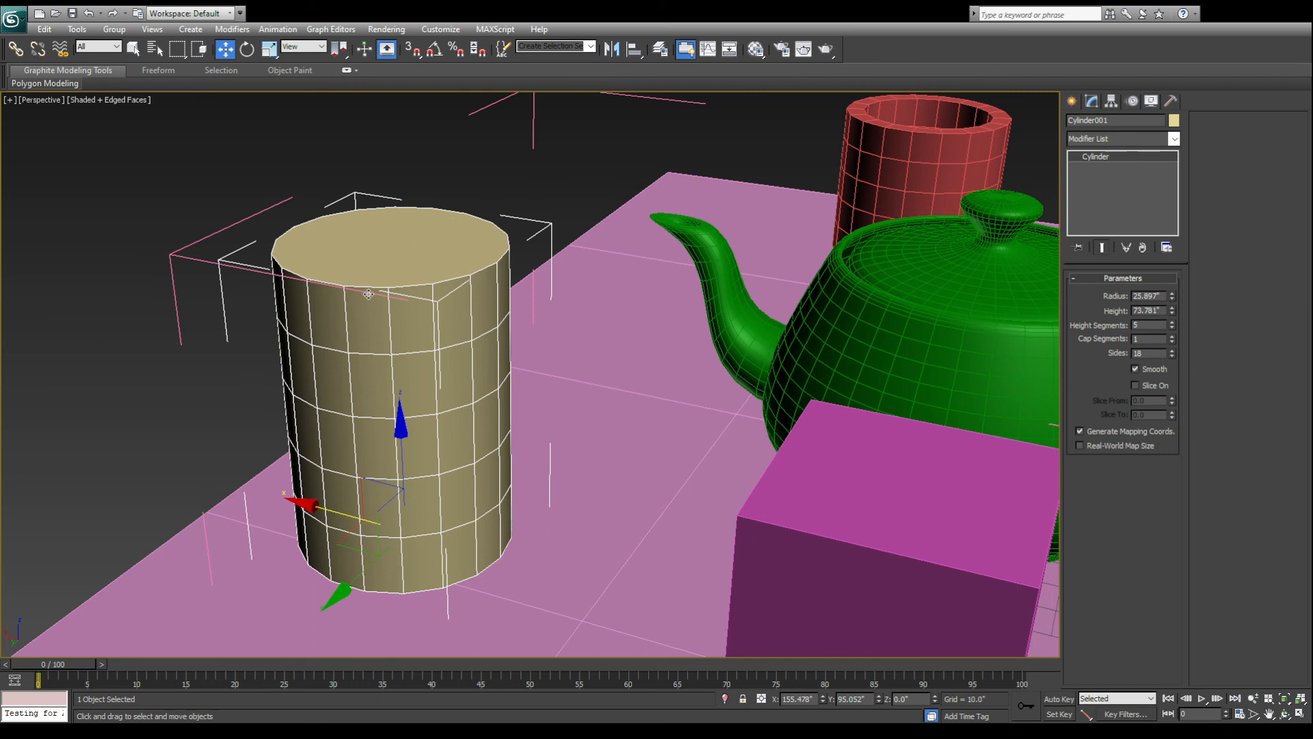
mouse_move(1172, 297)
left_mouse_down()
mouse_move(1167, 310)
mouse_move(1167, 298)
left_mouse_up()
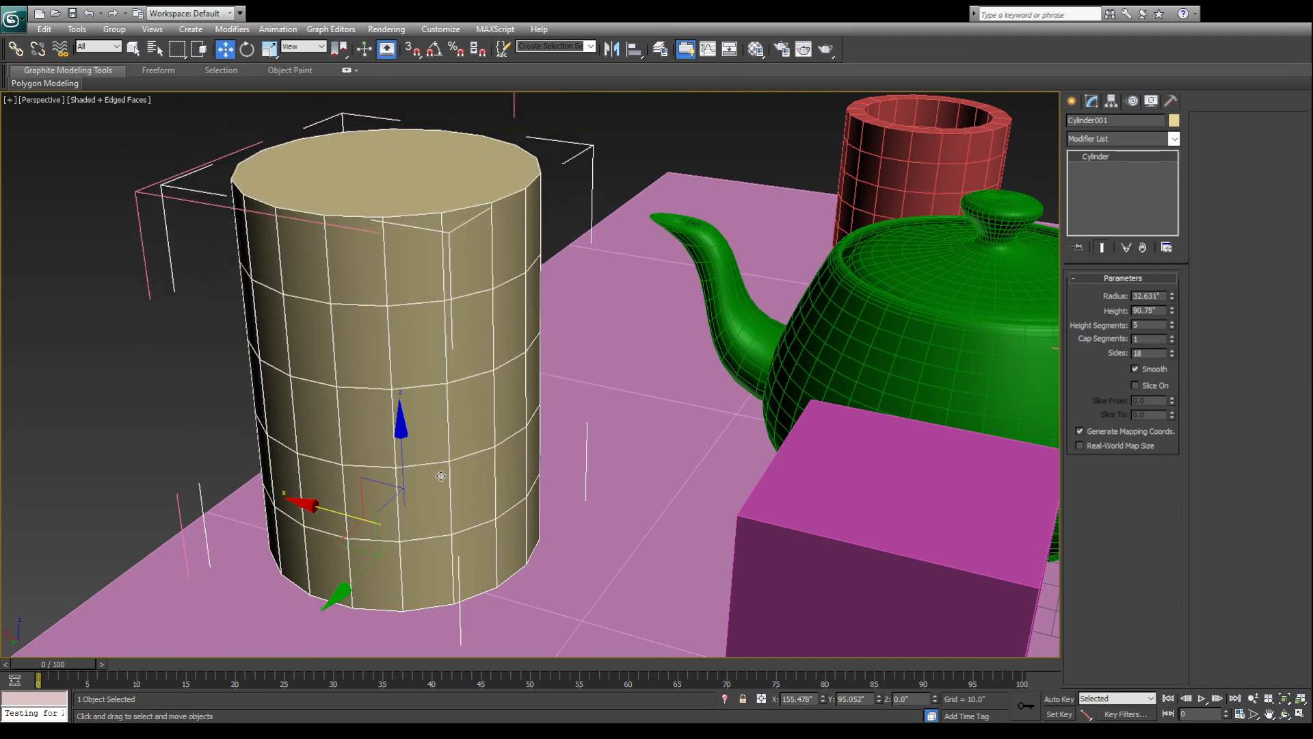
Set the cylinder to 10 height segments, 7 cap segments and 37 sides
left_click_drag(1171, 325, 1171, 298)
left_click_drag(1172, 353, 1172, 263)
middle_click_drag(798, 394, 708, 378)
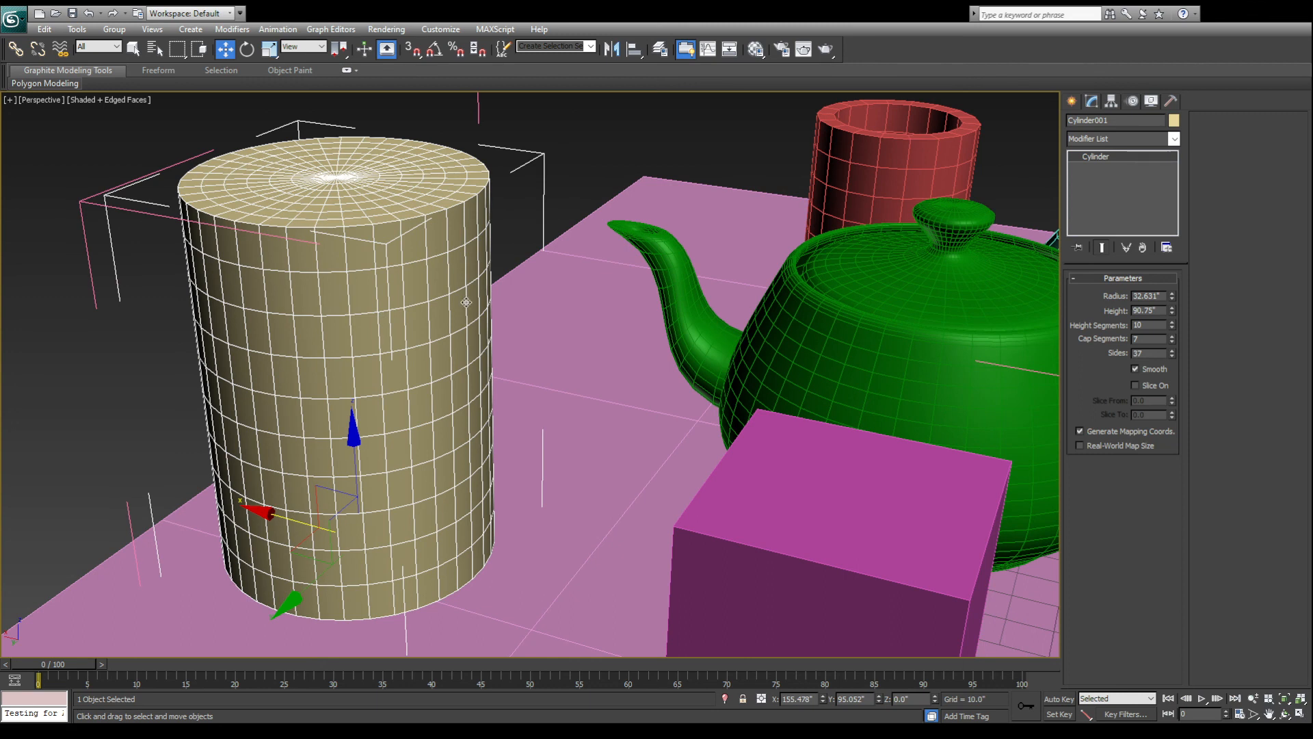
scroll(901, 401, "down", 5)
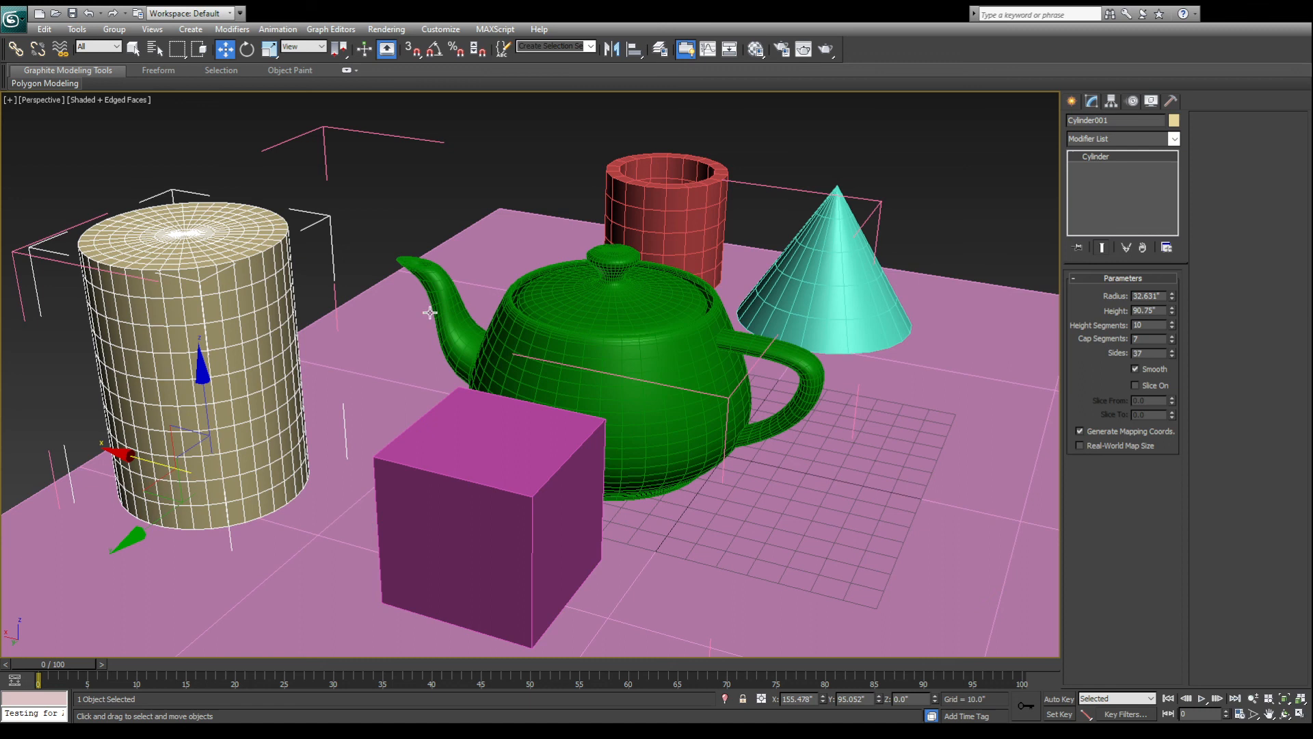
Select the box, set its length segments to 10 and width segments to 7, and increase its height segments
left_click(123, 31)
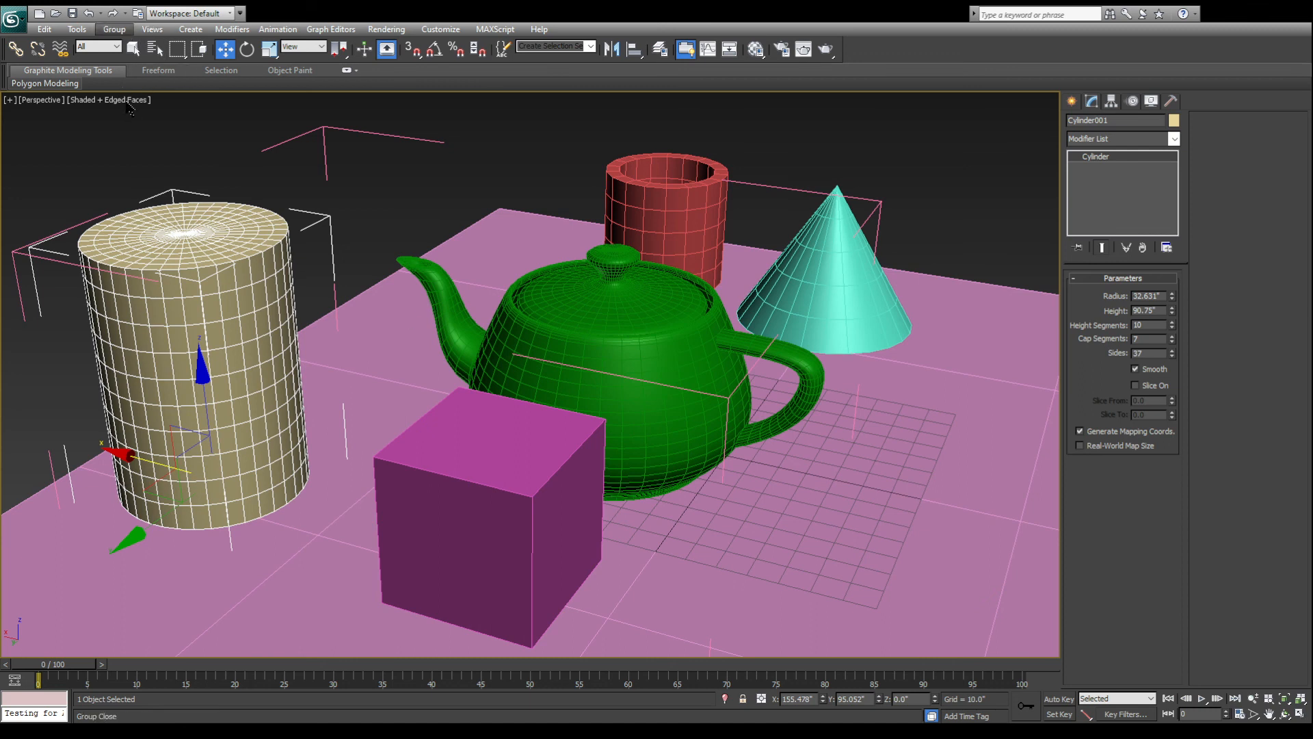
left_click(396, 323)
left_click(485, 459)
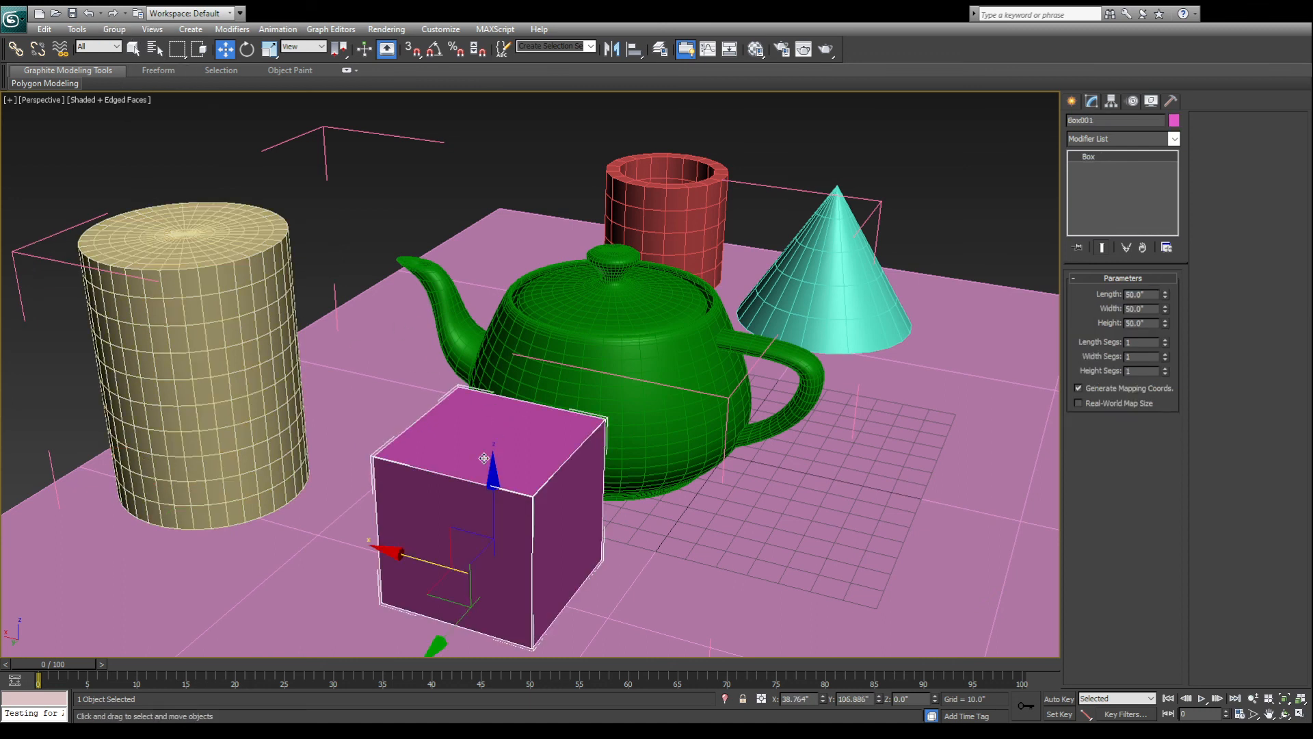
left_click_drag(1165, 342, 1164, 282)
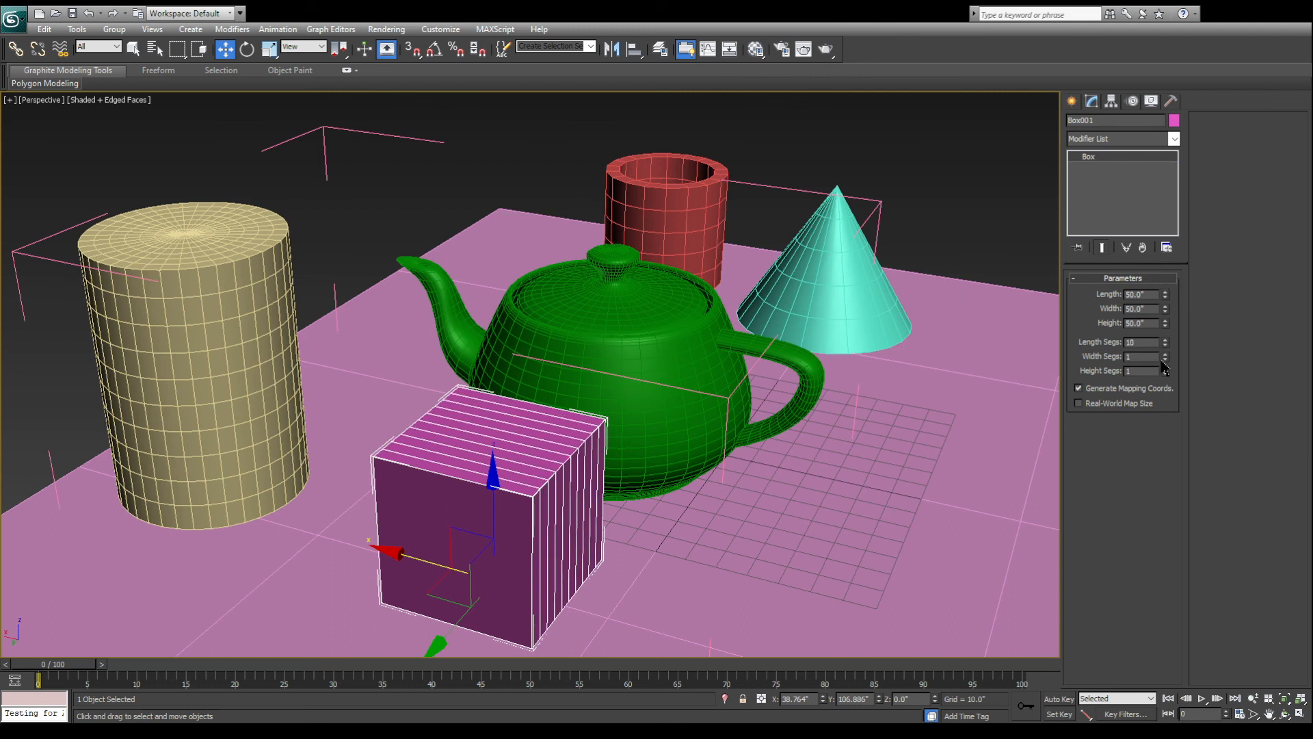
left_click_drag(1165, 356, 1167, 309)
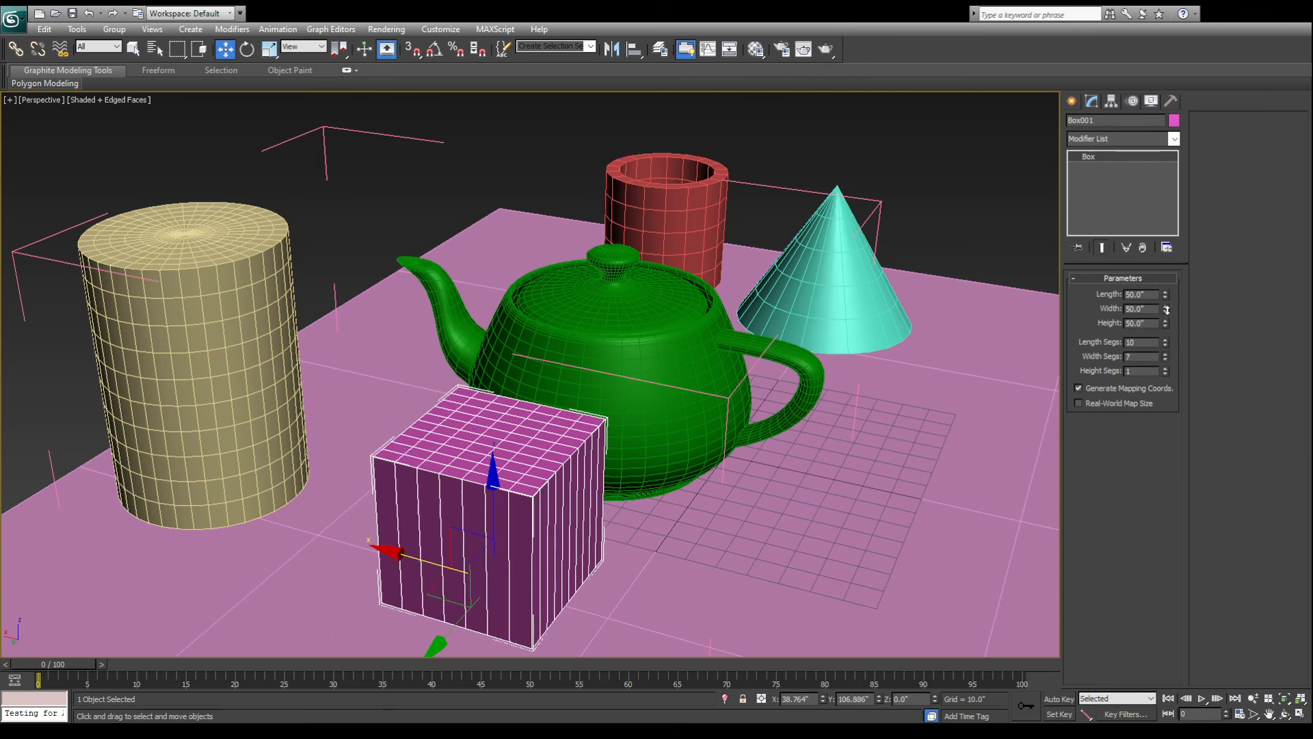
left_click_drag(1165, 371, 1167, 325)
Select the cone group and open it for editing its members
left_click(864, 295)
middle_click_drag(863, 294, 786, 343, "alt")
middle_click_drag(787, 343, 636, 364)
scroll(583, 272, "up", 3)
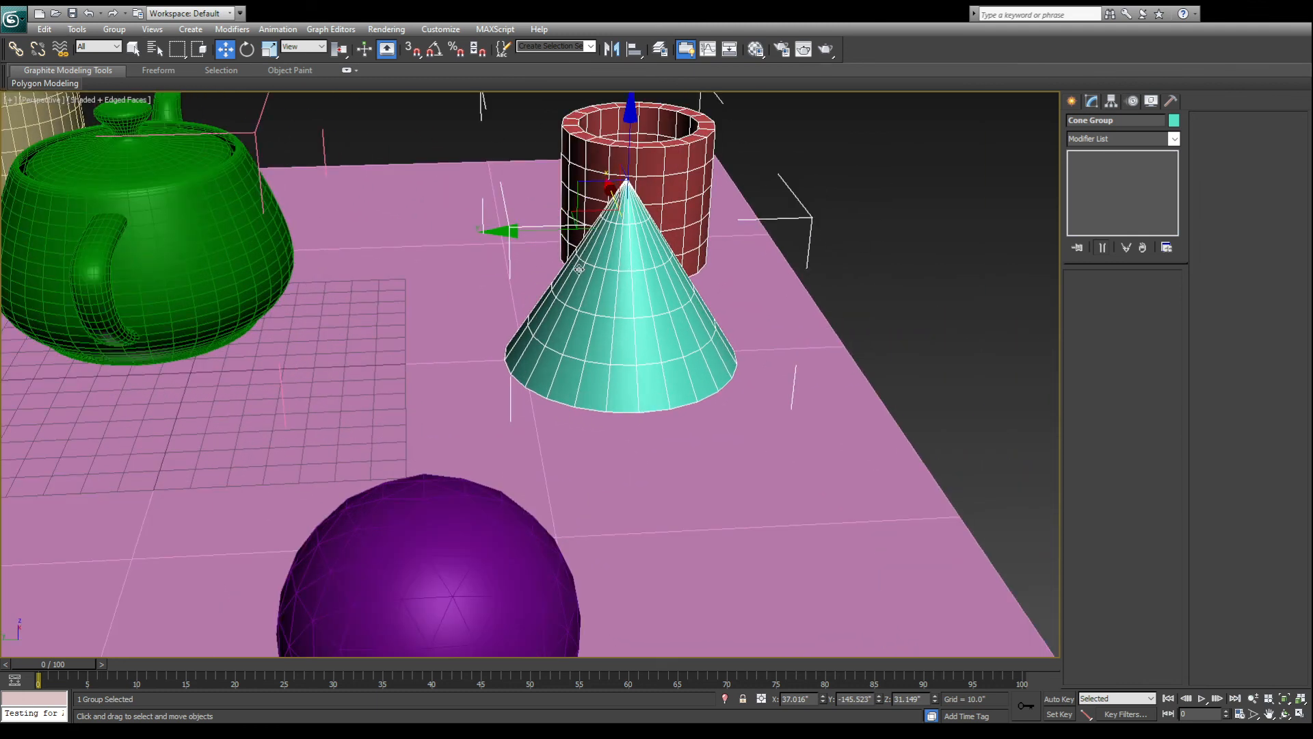
left_click(117, 30)
left_click(118, 77)
Select the cone, set its cap segments to 5, and inspect its base from below
left_click(608, 302)
middle_click_drag(665, 307, 366, 408)
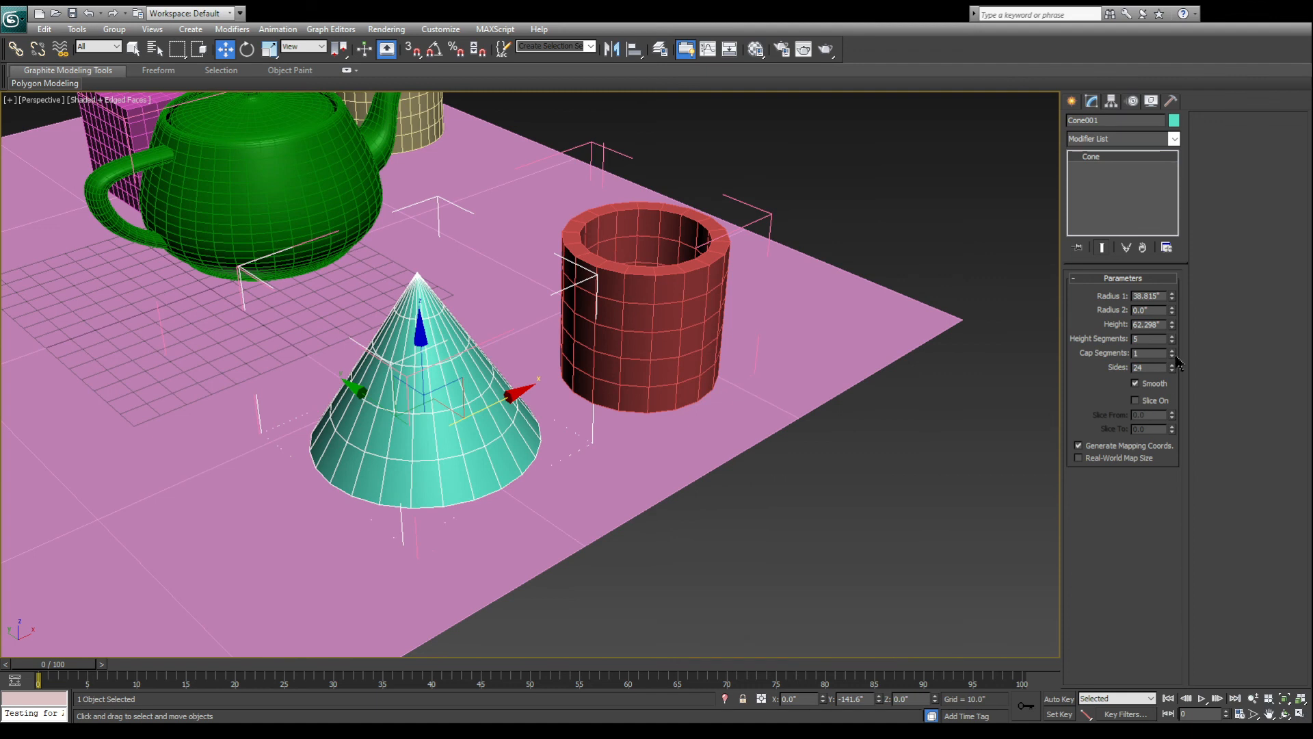
left_click_drag(1166, 335, 1179, 345)
middle_click_drag(642, 421, 627, 324, "alt")
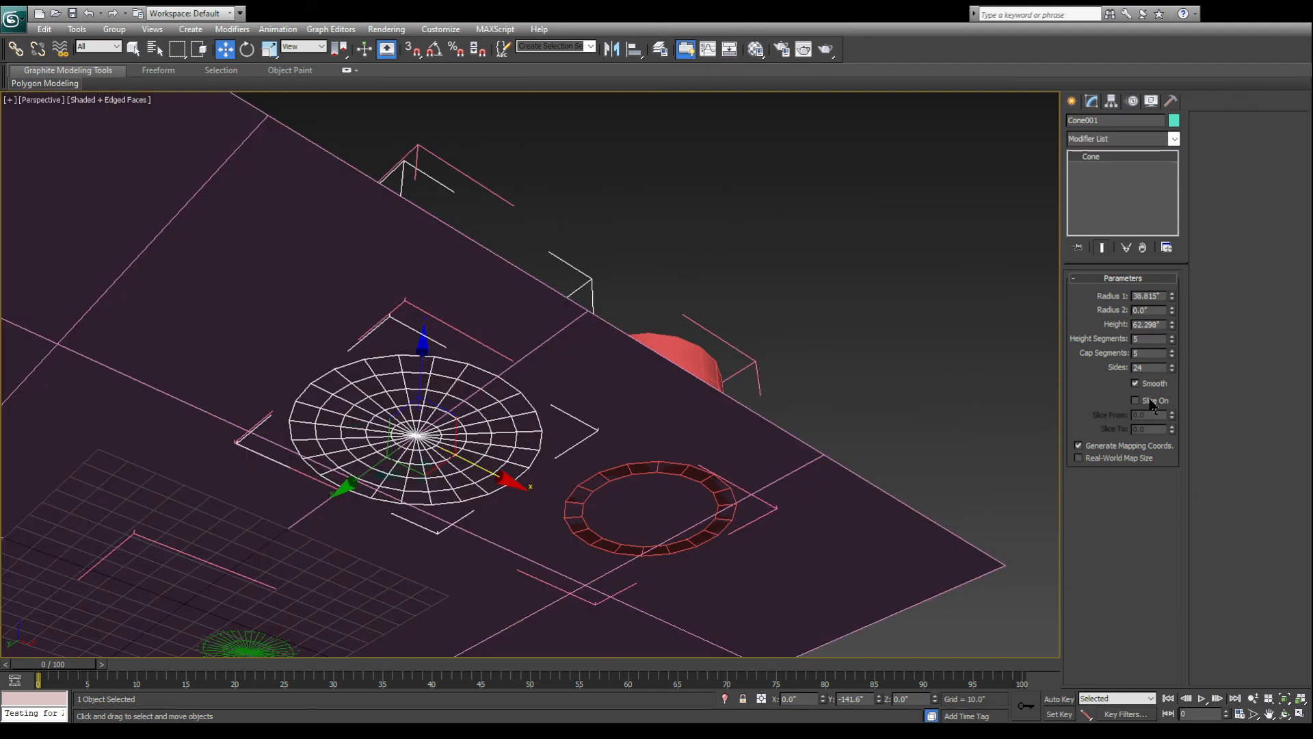
Set the cone's height to 85.971 inches, radius 1 to 45.414 inches and radius 2 to 5.46 inches
left_click_drag(1172, 327, 1171, 290)
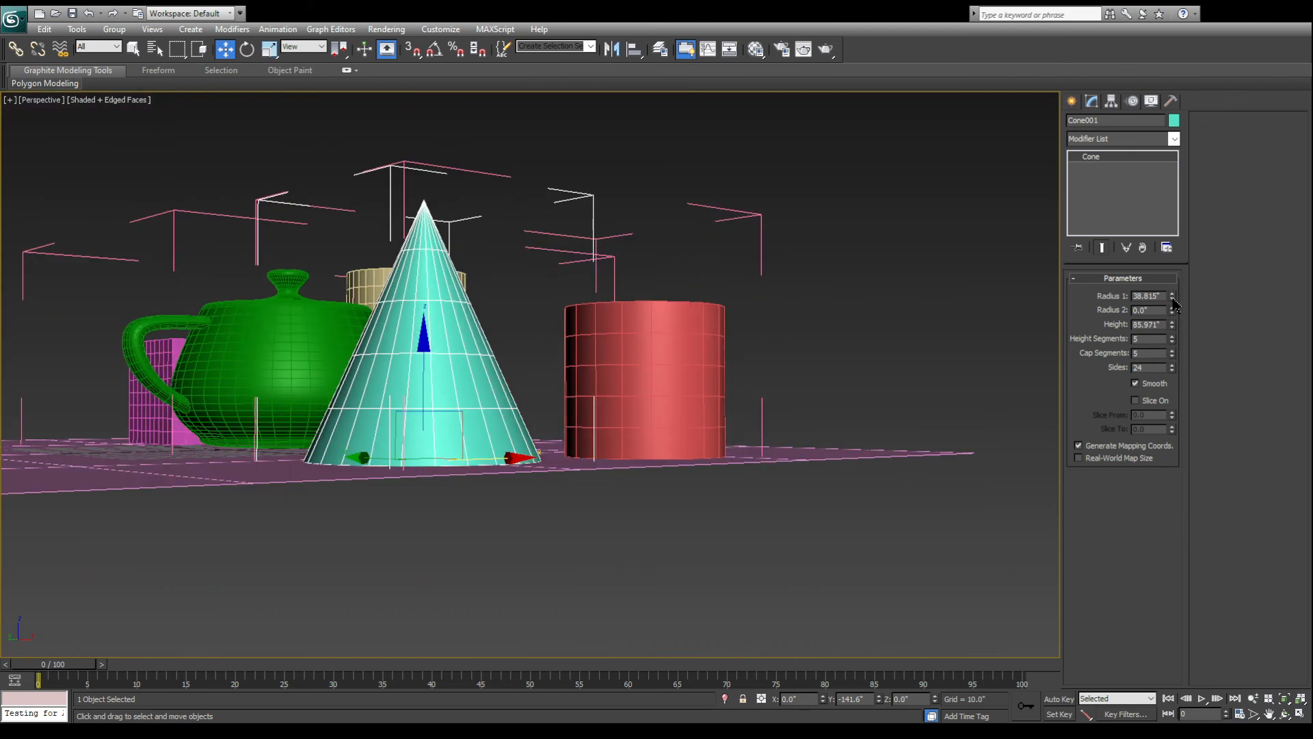
left_click_drag(1173, 296, 1170, 82)
middle_click_drag(466, 480, 485, 538, "alt")
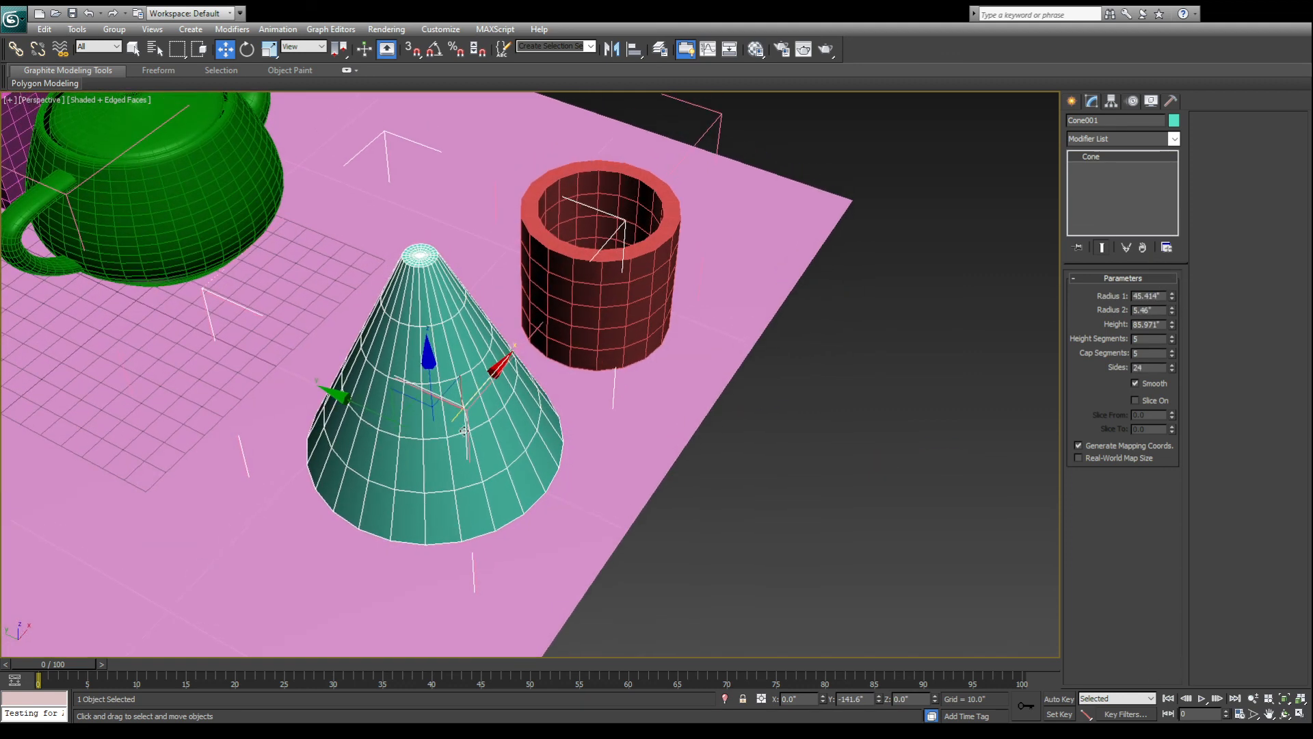
Widen the cone's flat top further and increase its height segments
left_click_drag(1171, 298, 1180, 180)
left_click_drag(1172, 326, 1156, 299)
middle_click_drag(725, 400, 608, 386, "alt")
Set the tube's radii to 34.307 and 29.656 inches, height to 68.005 inches, height segments to 10, cap segments to 3 and sides to 17
left_click(701, 374)
middle_click_drag(701, 374, 597, 390, "alt")
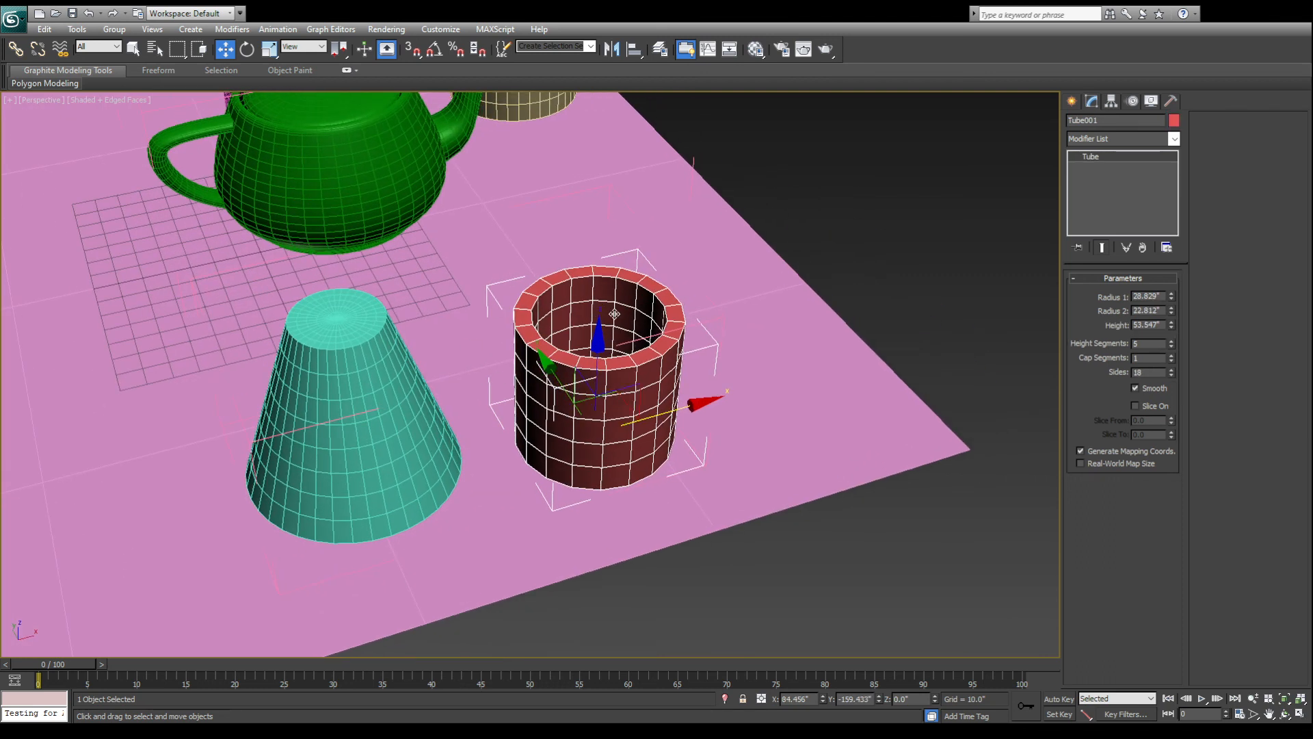
mouse_move(1172, 298)
left_mouse_down()
mouse_move(1174, 275)
mouse_move(1181, 315)
mouse_move(1173, 285)
left_mouse_up()
left_click_drag(1174, 346, 1170, 376)
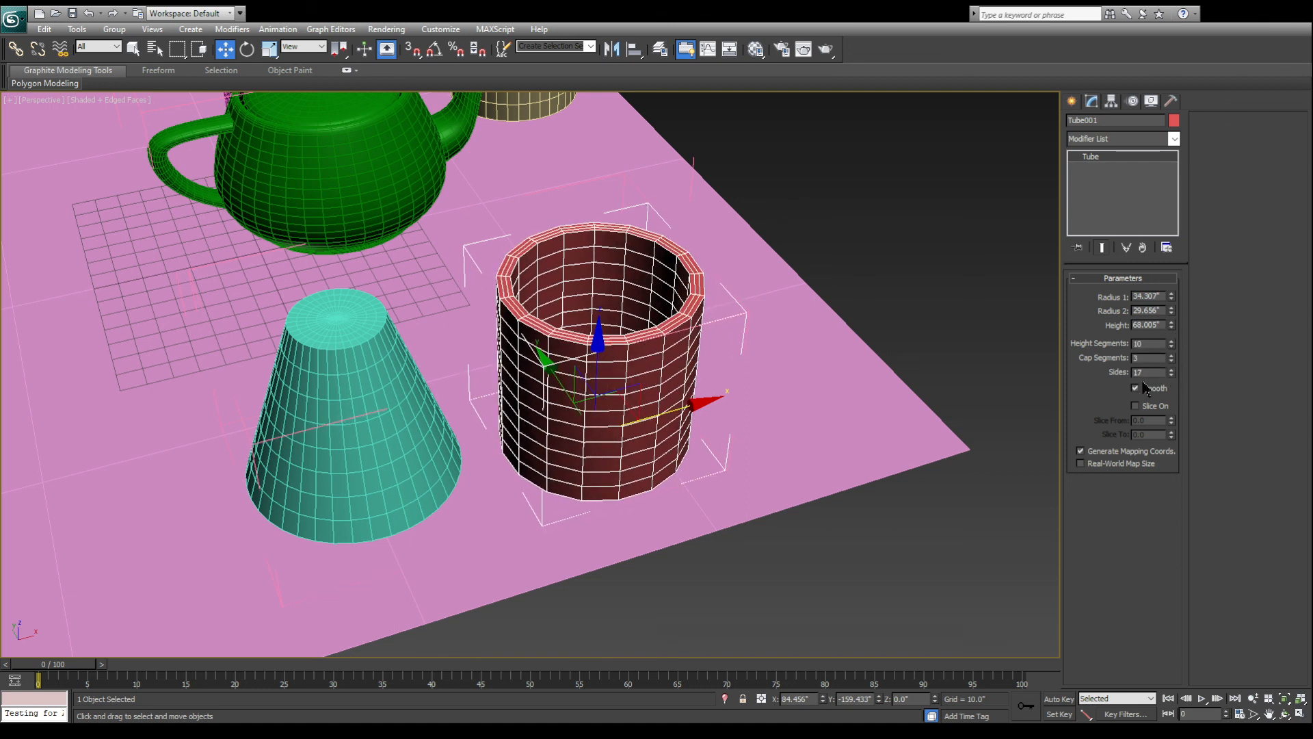
Review the whole scene of edited primitives and bring up the standard primitive types for creating an object
scroll(696, 455, "down", 2)
scroll(623, 420, "down", 2)
middle_click_drag(510, 420, 663, 417)
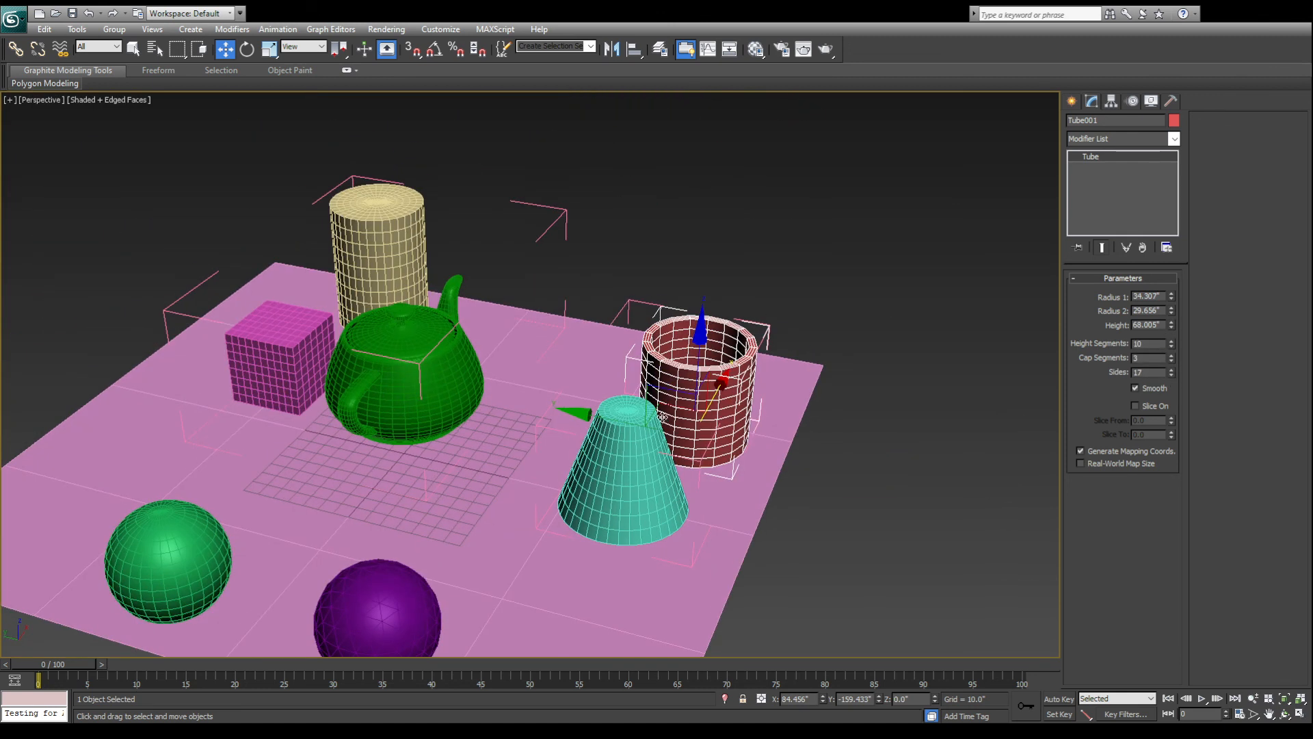
middle_click_drag(470, 385, 577, 312)
middle_click_drag(576, 312, 548, 305, "alt")
middle_click_drag(623, 271, 568, 329)
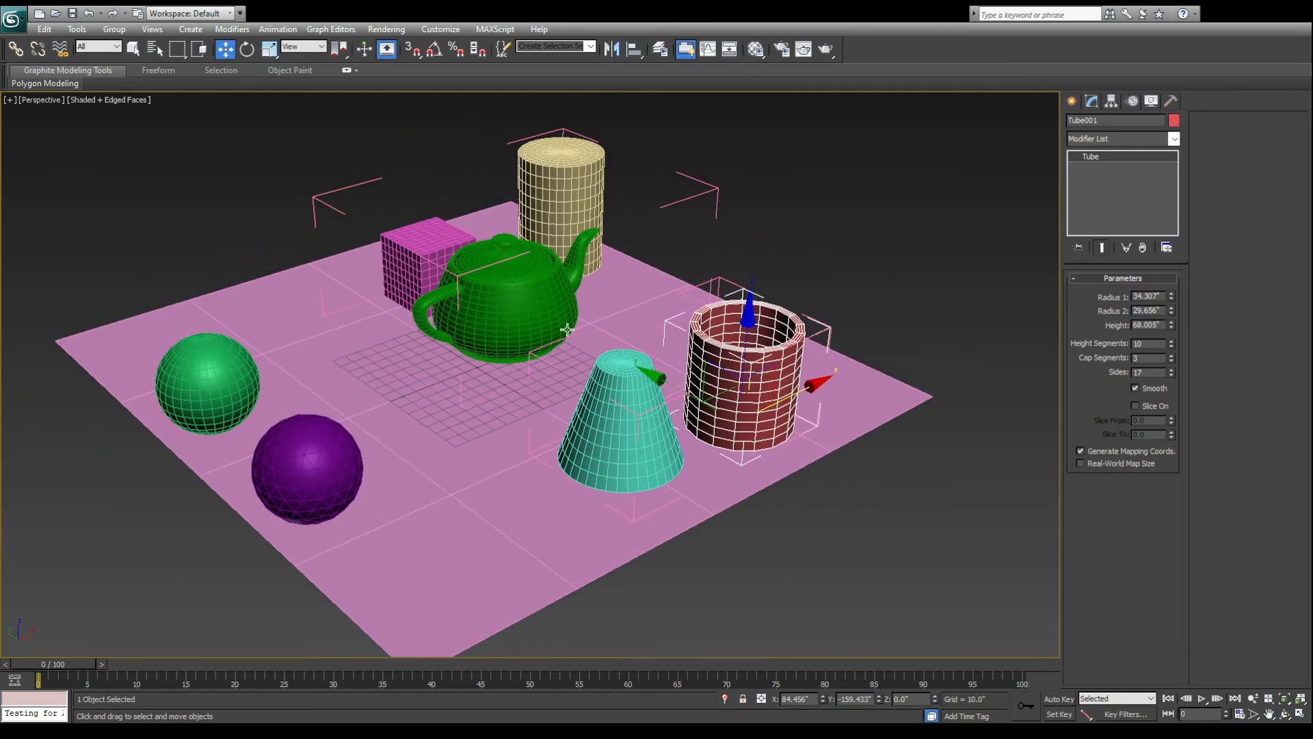
left_click(1072, 101)
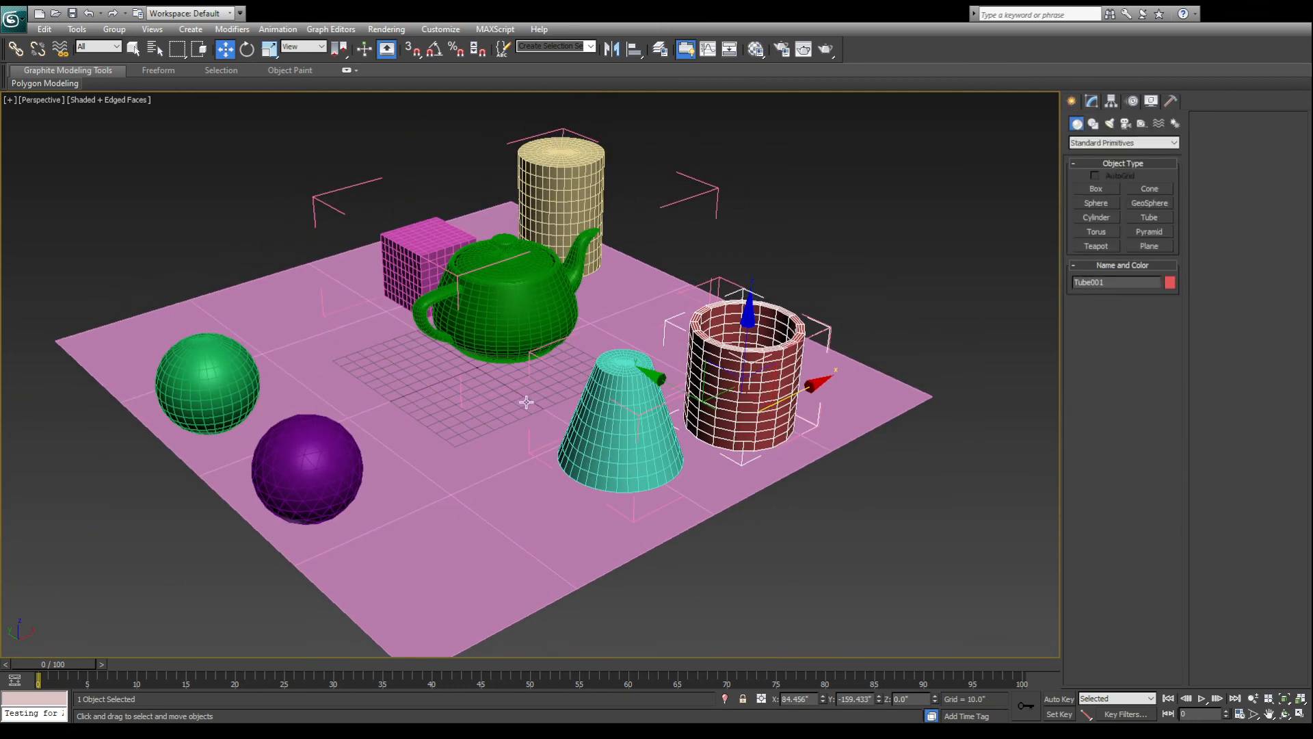